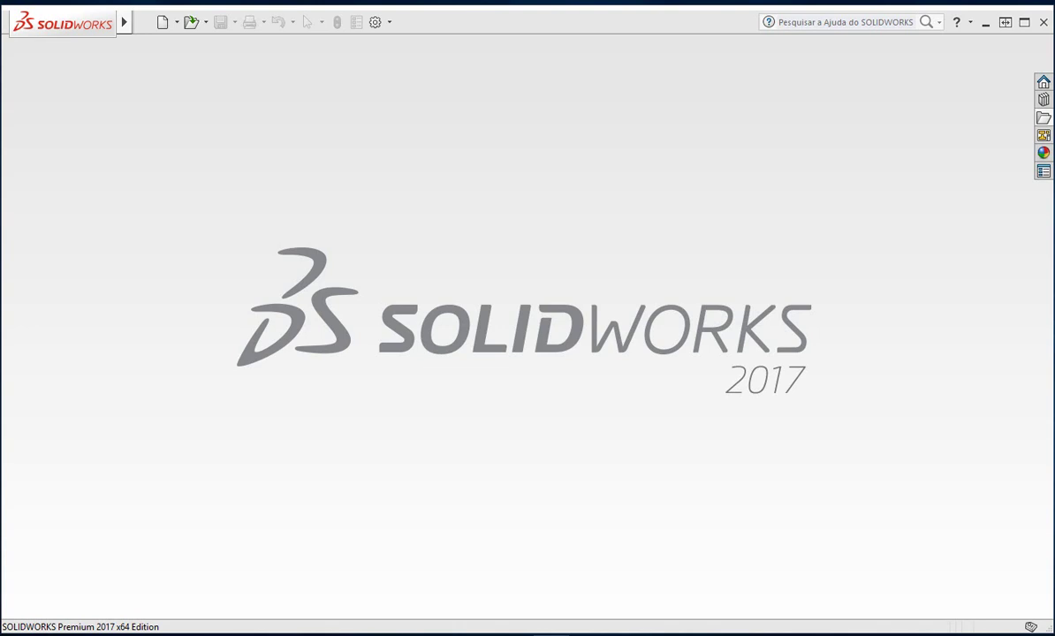
Create a new part document.
{"action": "left_click", "coordinate": [1044, 99]}
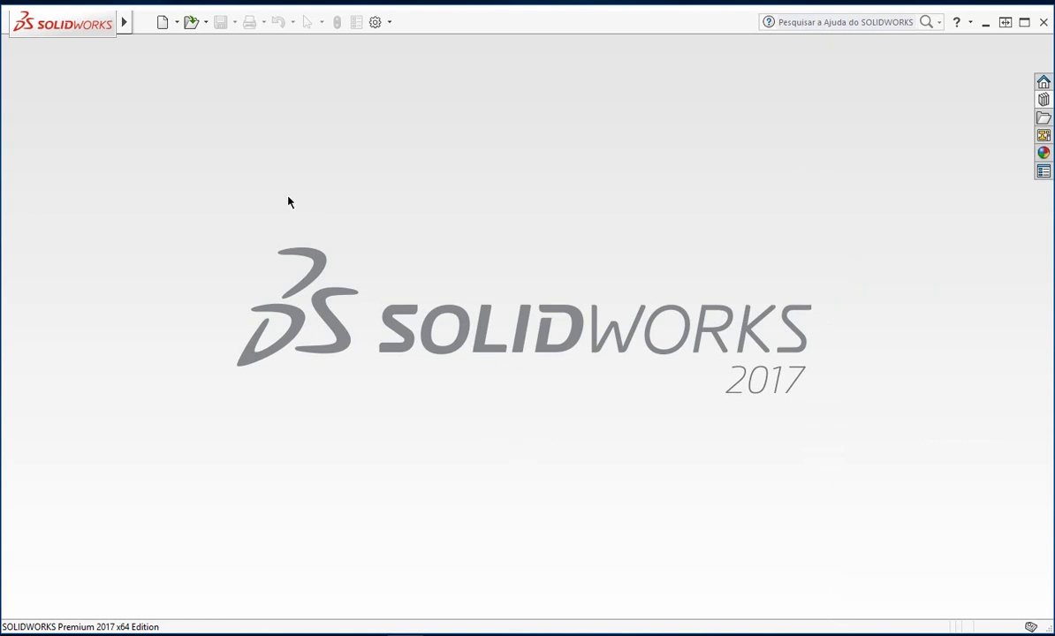
{"action": "left_click", "coordinate": [164, 24]}
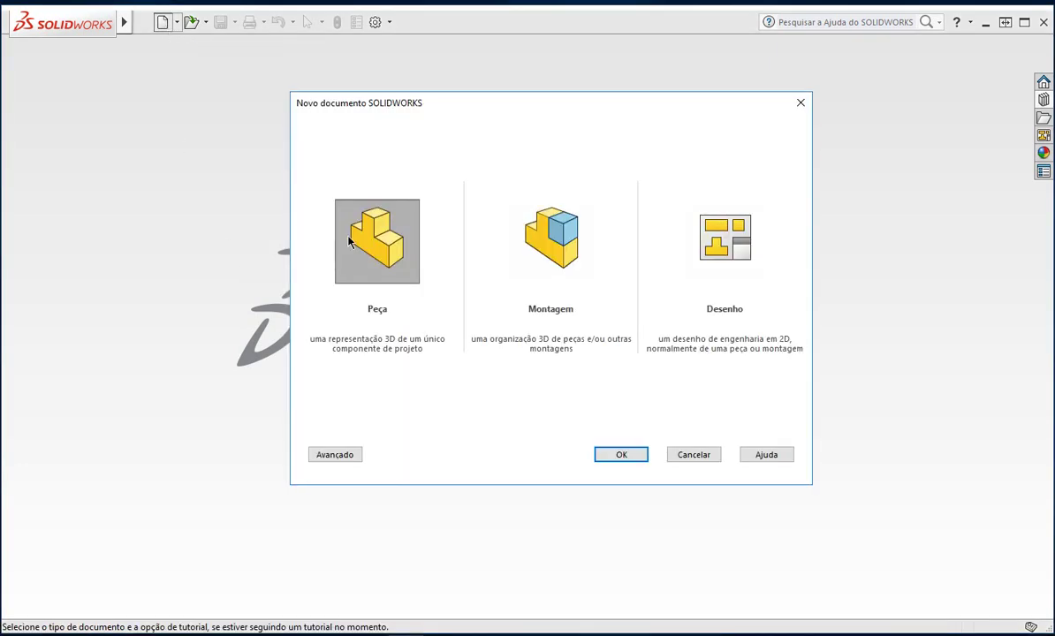
{"action": "left_click", "coordinate": [619, 456]}
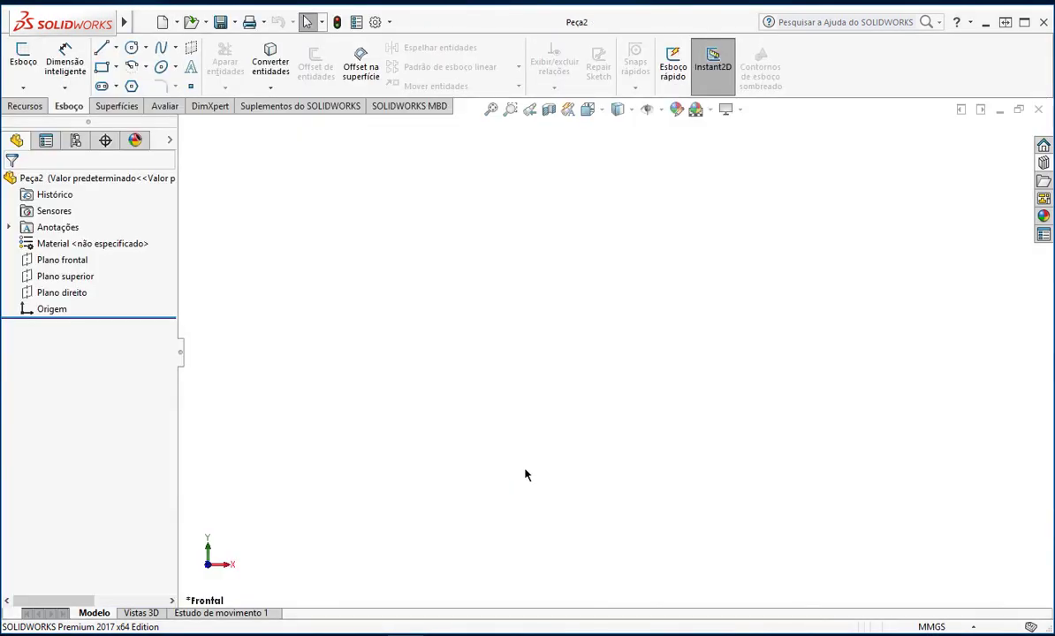
In the Equations manager, choose the parametrosECDRz43m1 file for import.
{"action": "left_click", "coordinate": [151, 23]}
{"action": "left_click", "coordinate": [151, 22]}
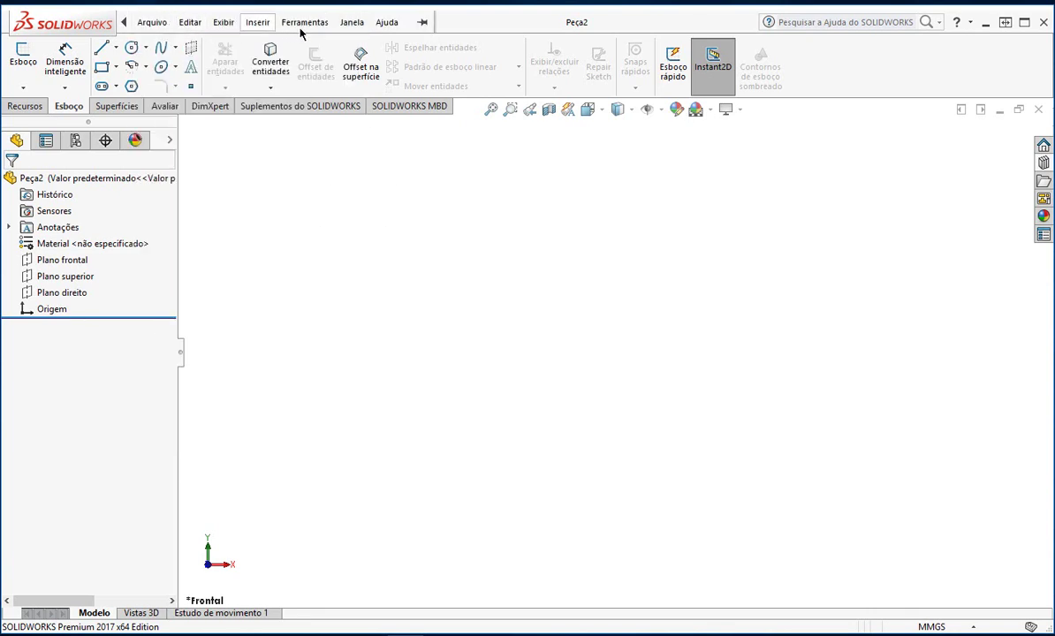
{"action": "left_click", "coordinate": [304, 22]}
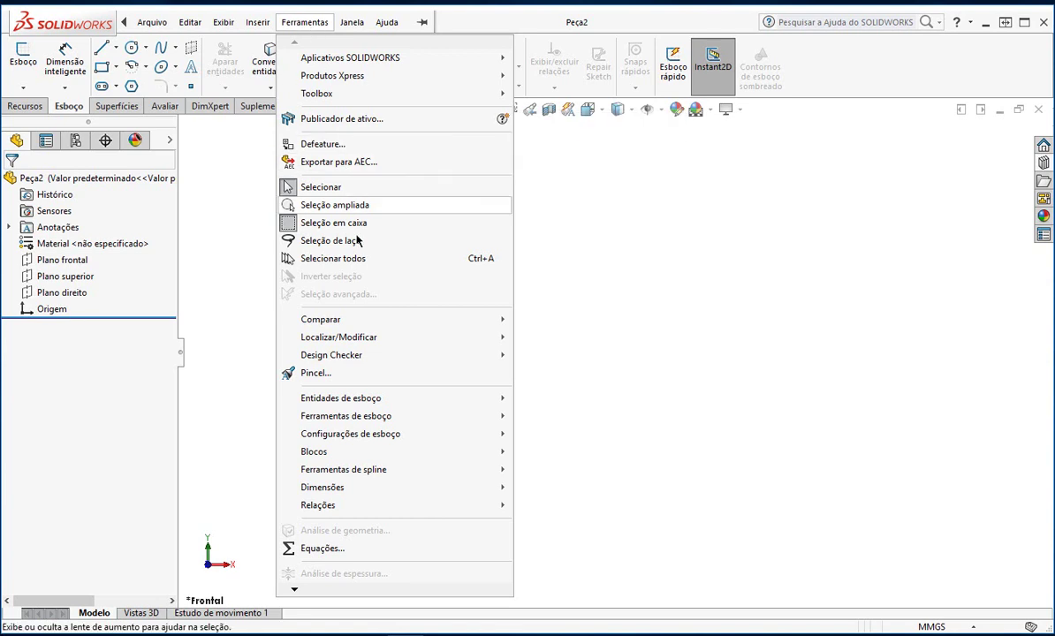
{"action": "left_click", "coordinate": [320, 549]}
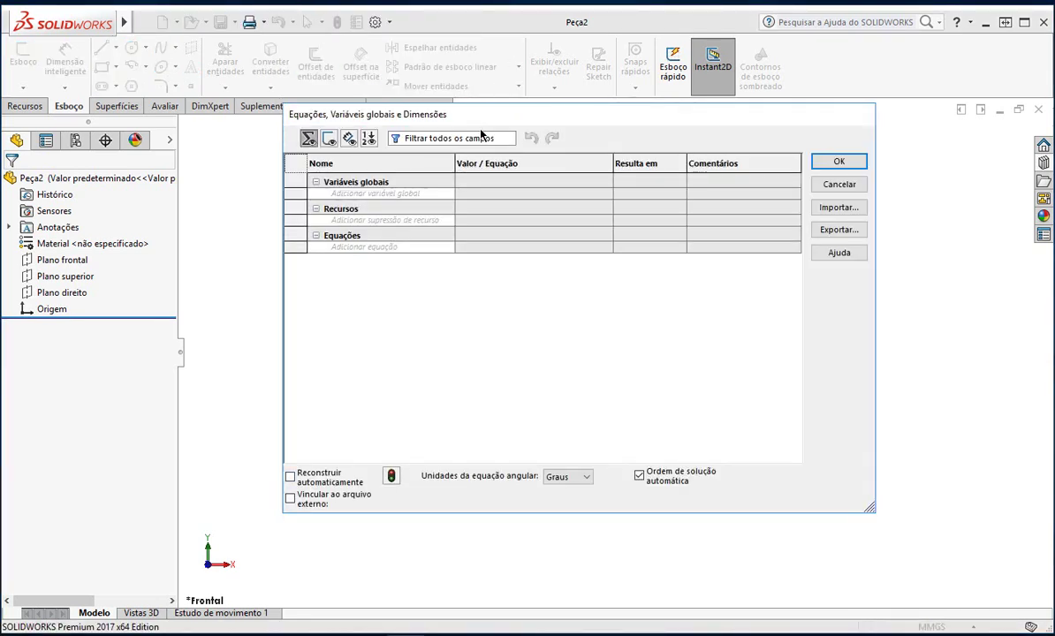
{"action": "left_click_drag", "start_coordinate": [480, 118], "coordinate": [462, 119]}
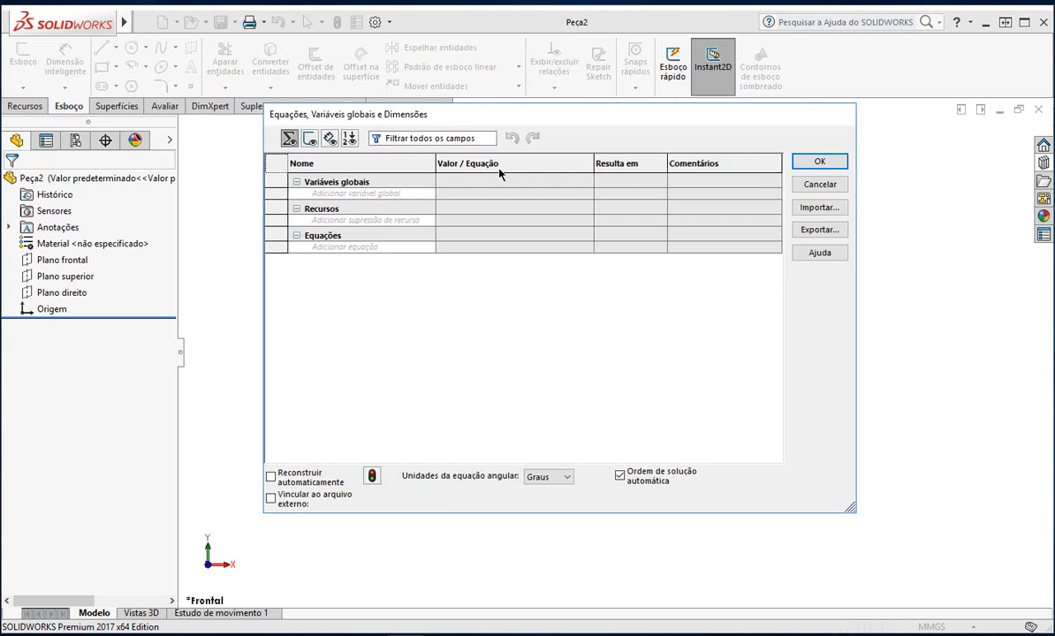
{"action": "left_click", "coordinate": [820, 209]}
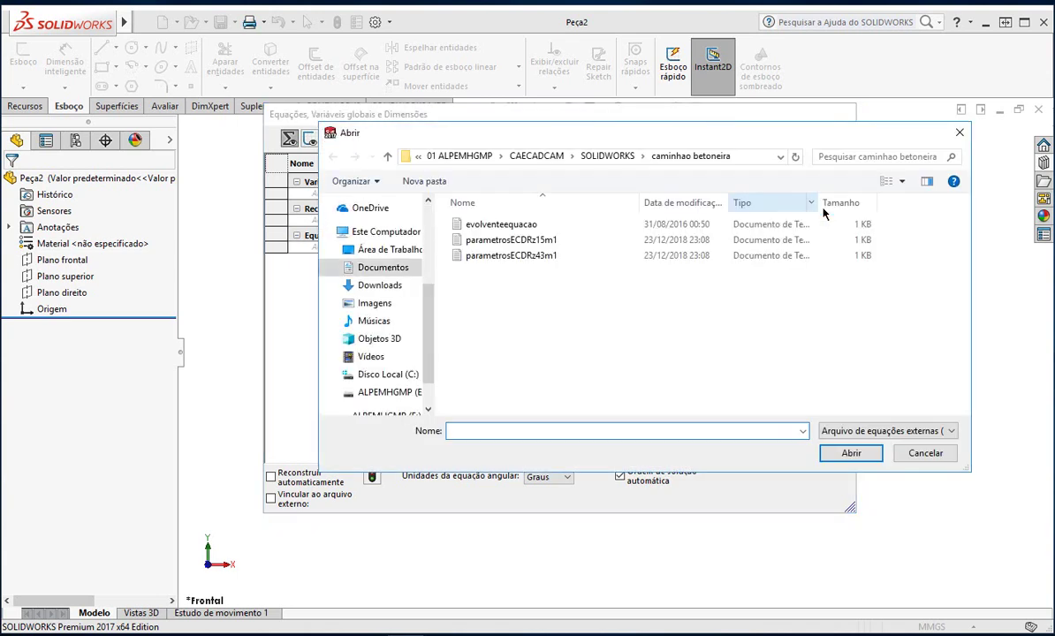
{"action": "left_click", "coordinate": [484, 256]}
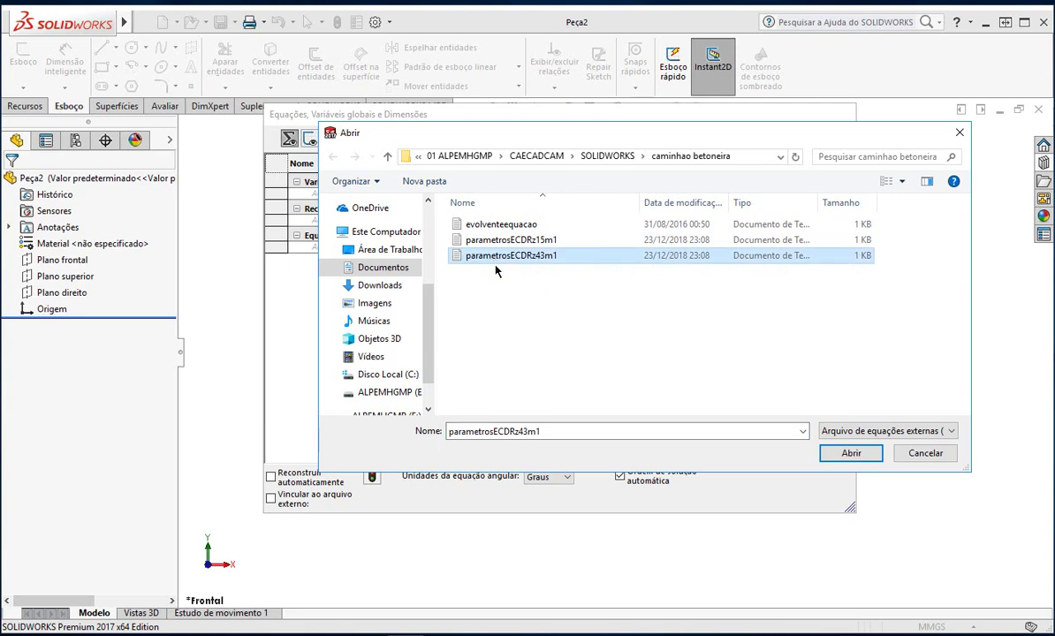
{"action": "left_click", "coordinate": [851, 453]}
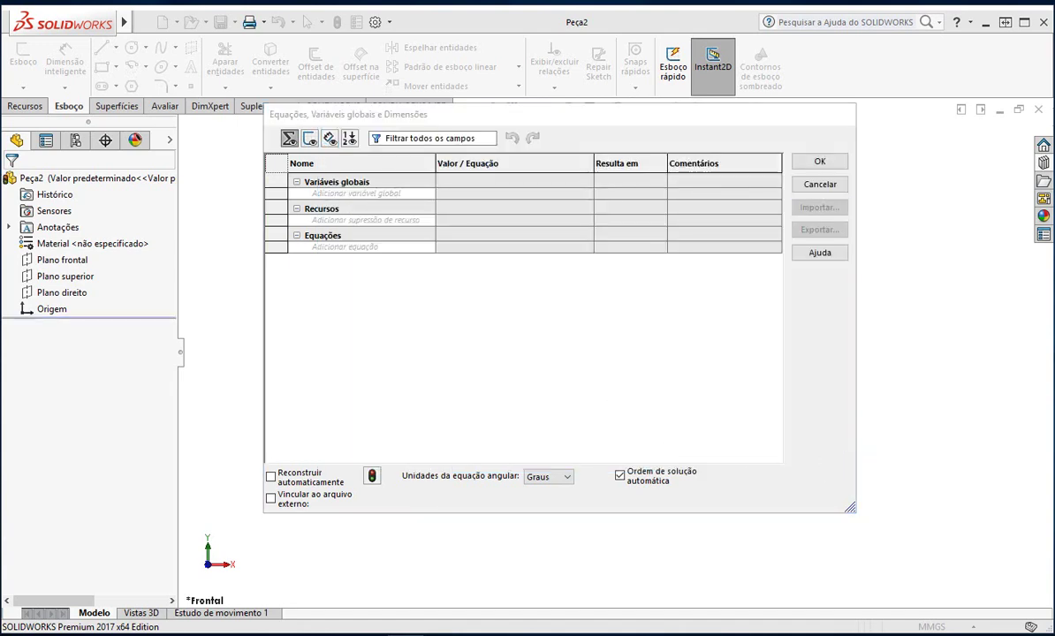
Import the ten variables mo, z, alfa, dp, db, de, hf, di, L and beta, and accept the equations.
{"action": "left_click_drag", "start_coordinate": [37, 128], "coordinate": [347, 146]}
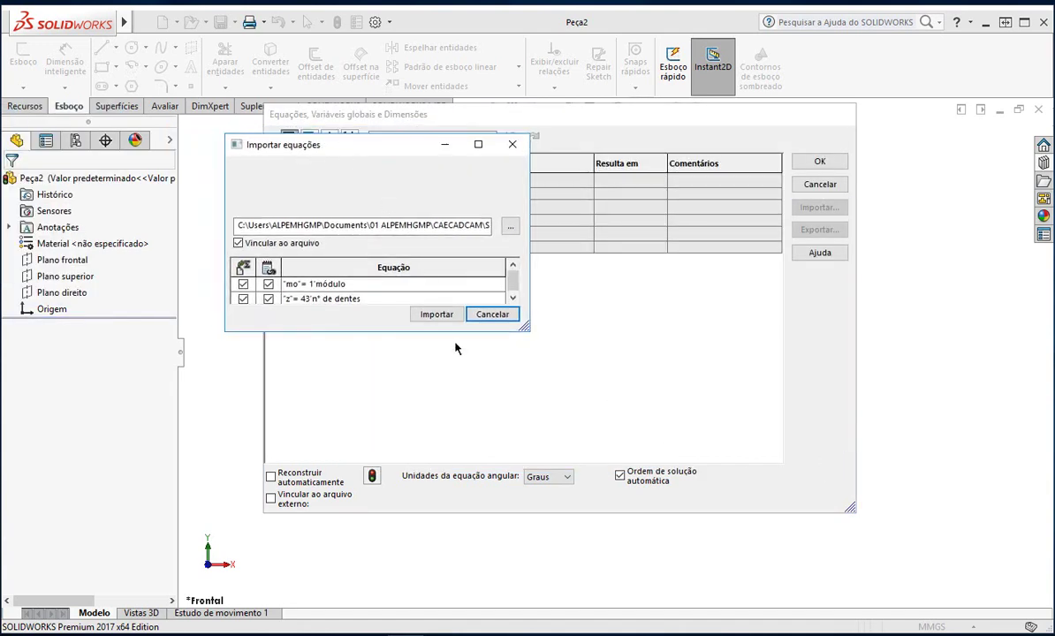
{"action": "left_click_drag", "start_coordinate": [409, 331], "coordinate": [364, 480]}
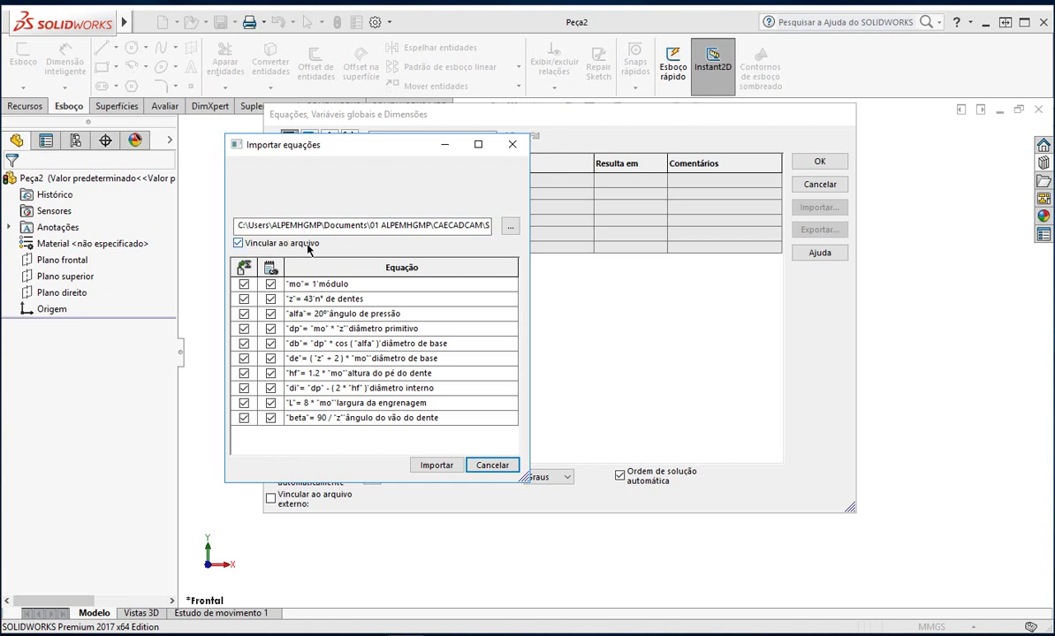
{"action": "left_click", "coordinate": [438, 465]}
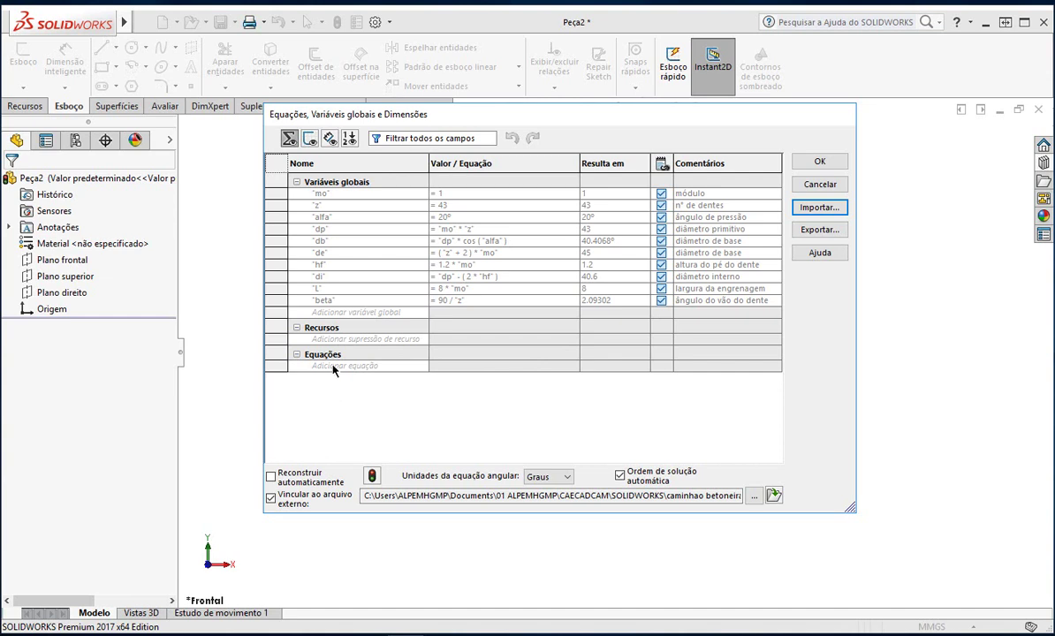
{"action": "left_click", "coordinate": [819, 163]}
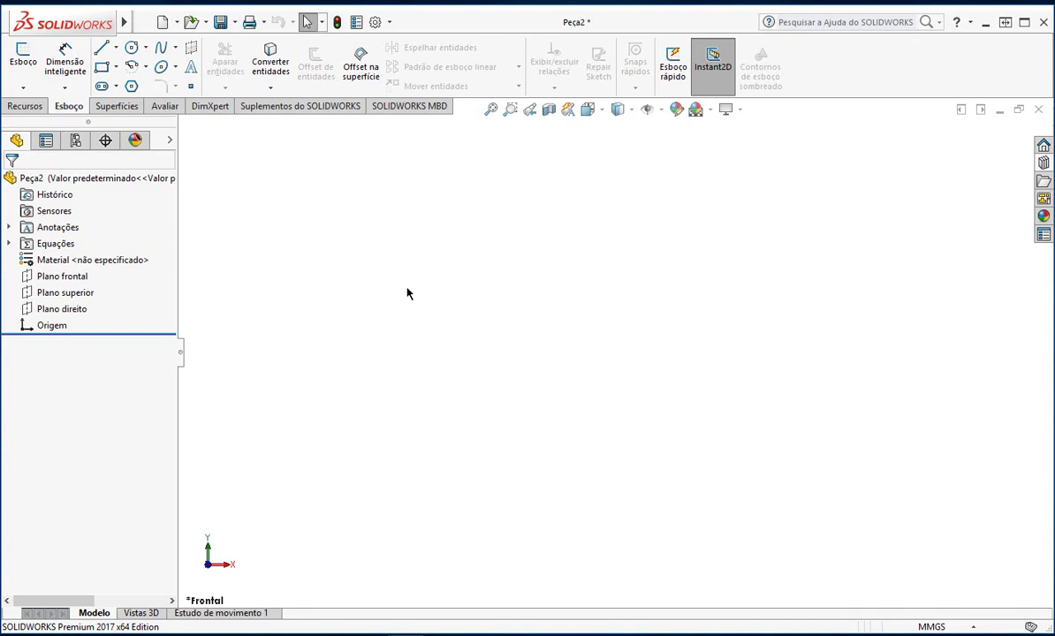
Save the part as ECDRZ43M1 in the caminhao betoneira folder.
{"action": "left_click", "coordinate": [163, 21]}
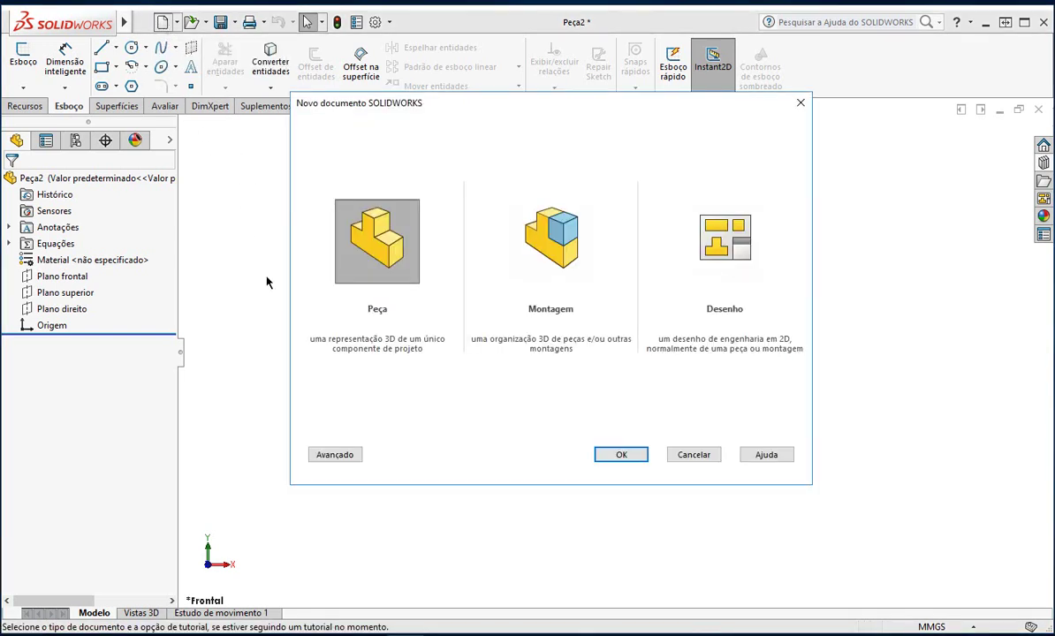
{"action": "left_click", "coordinate": [681, 453]}
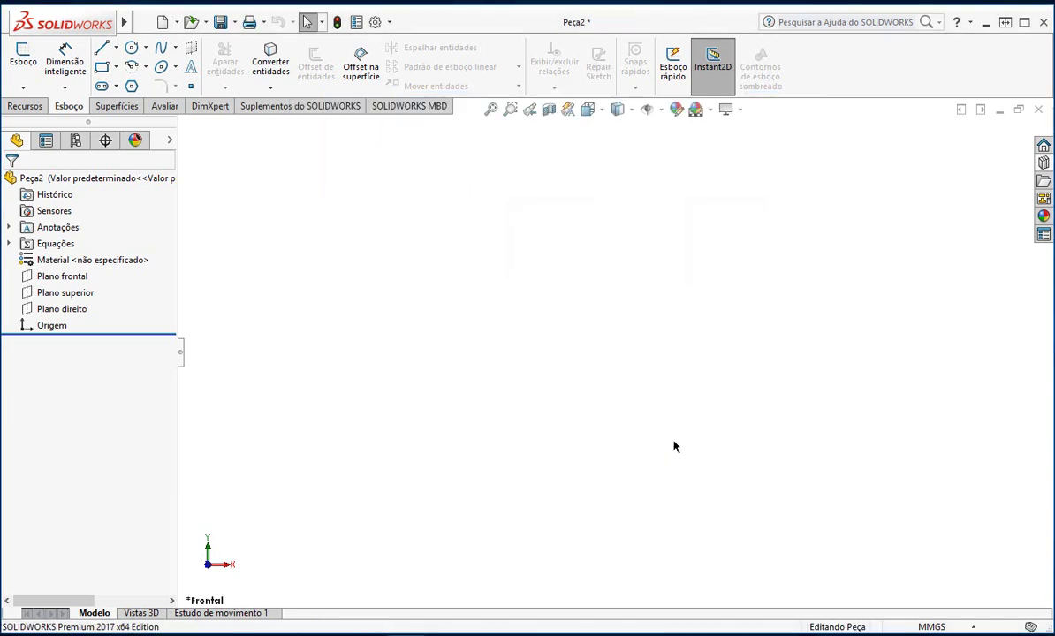
{"action": "left_click", "coordinate": [218, 22]}
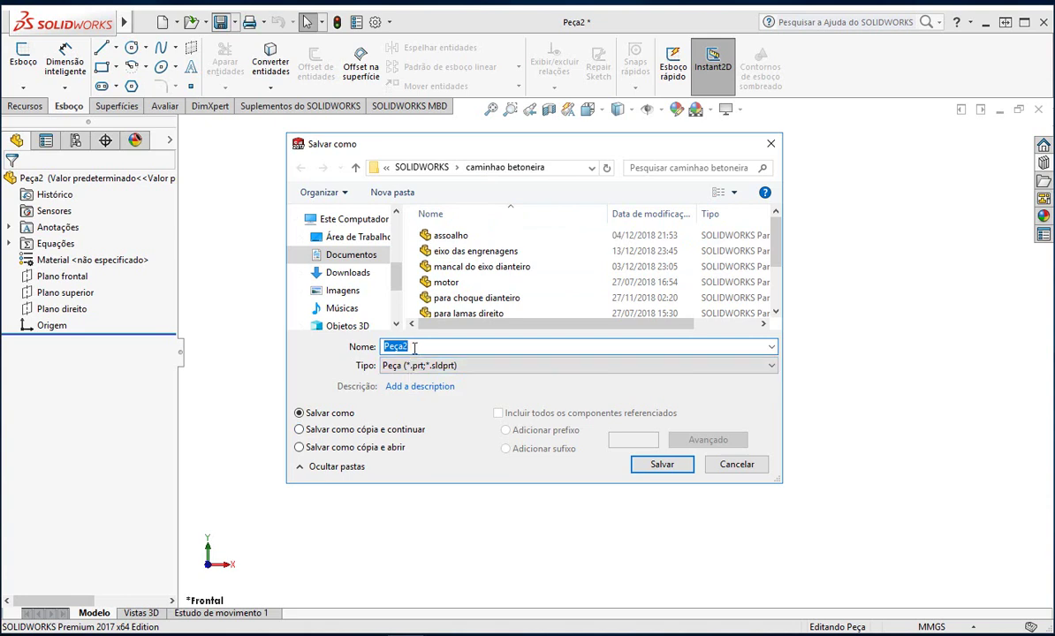
{"action": "type", "text": "E"}
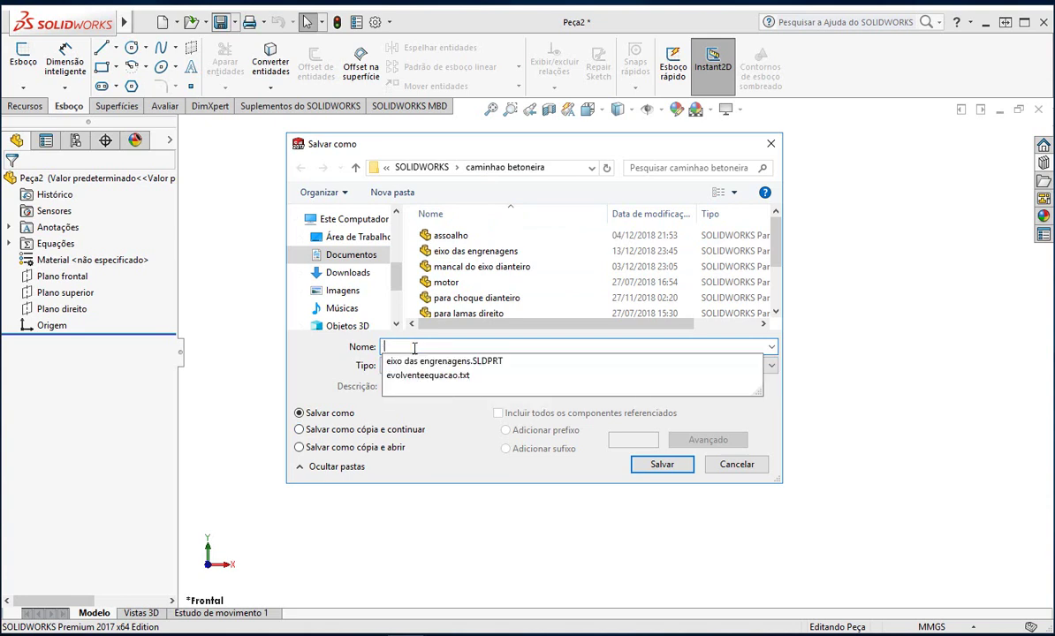
{"action": "type", "text": "C"}
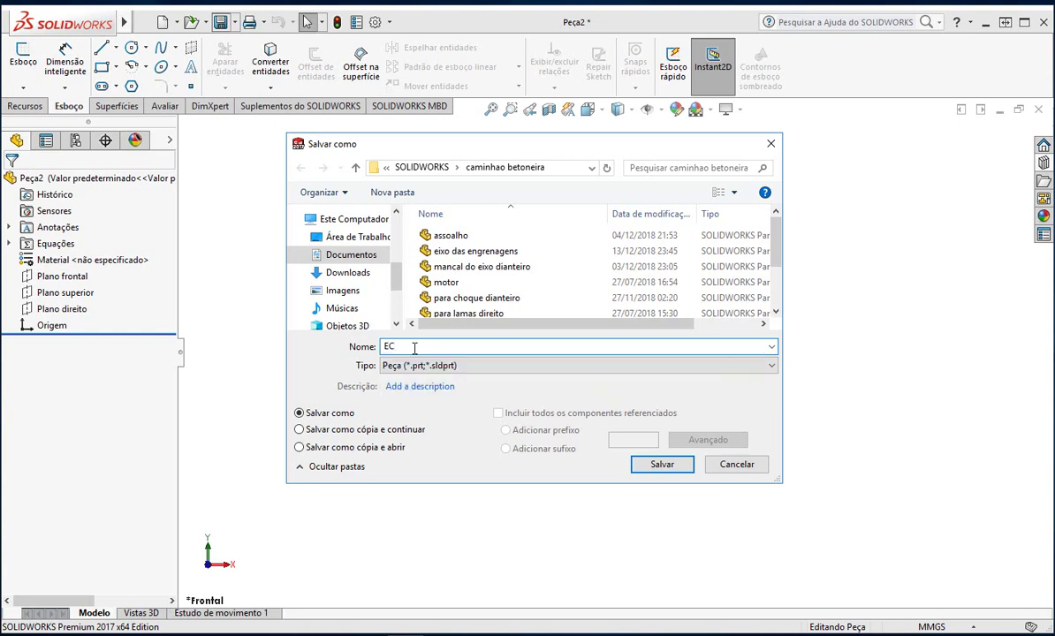
{"action": "type", "text": "DRZ43M1"}
{"action": "left_click", "coordinate": [661, 464]}
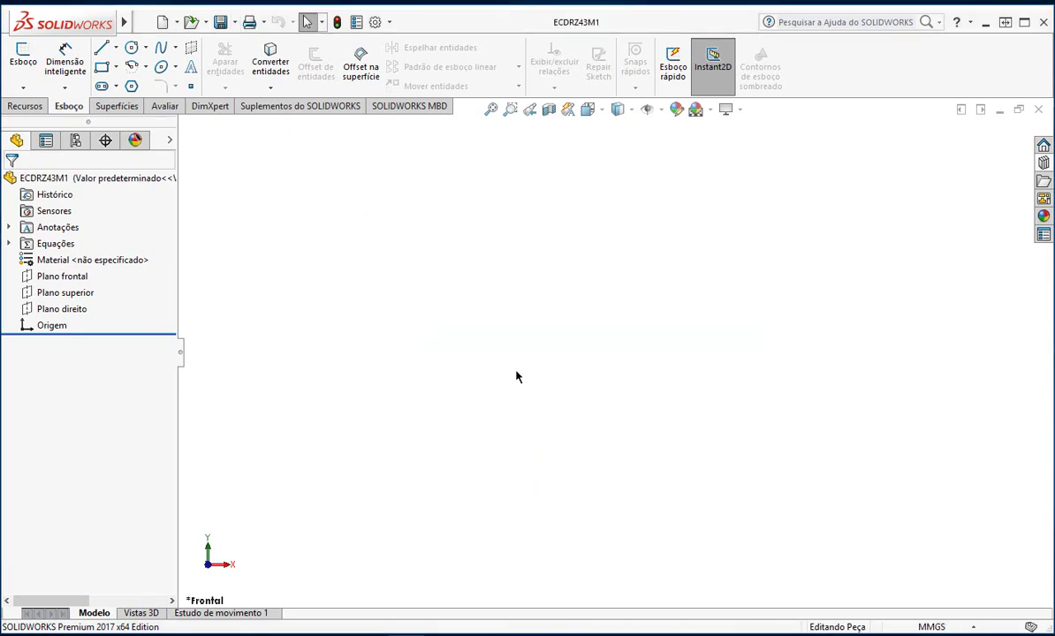
Sketch a circle centred on the origin on the front plane.
{"action": "left_click", "coordinate": [20, 56]}
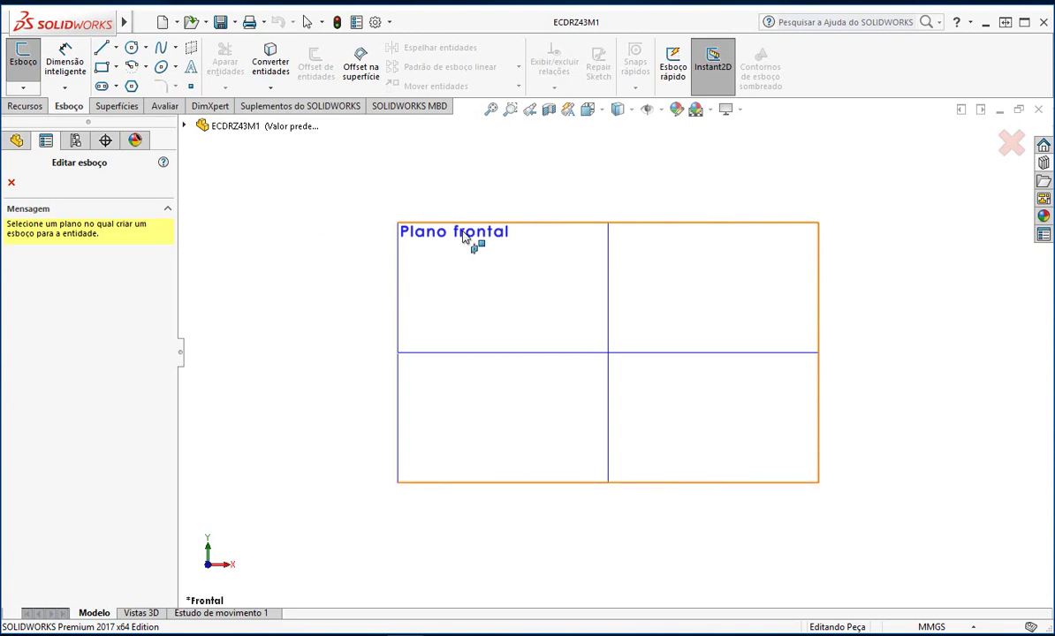
{"action": "left_click", "coordinate": [463, 234]}
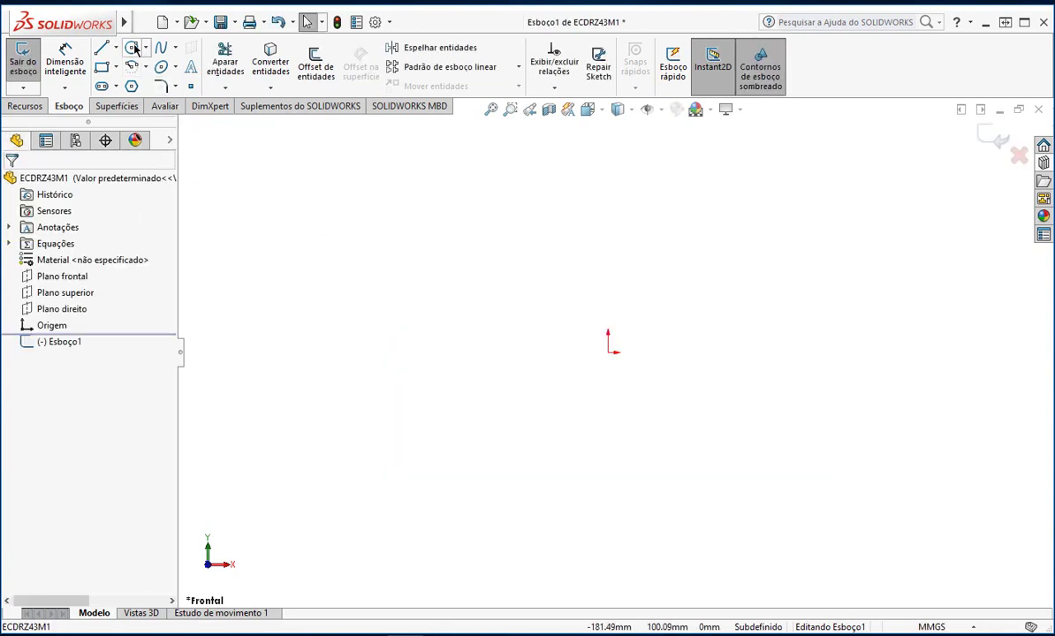
{"action": "left_click", "coordinate": [132, 49]}
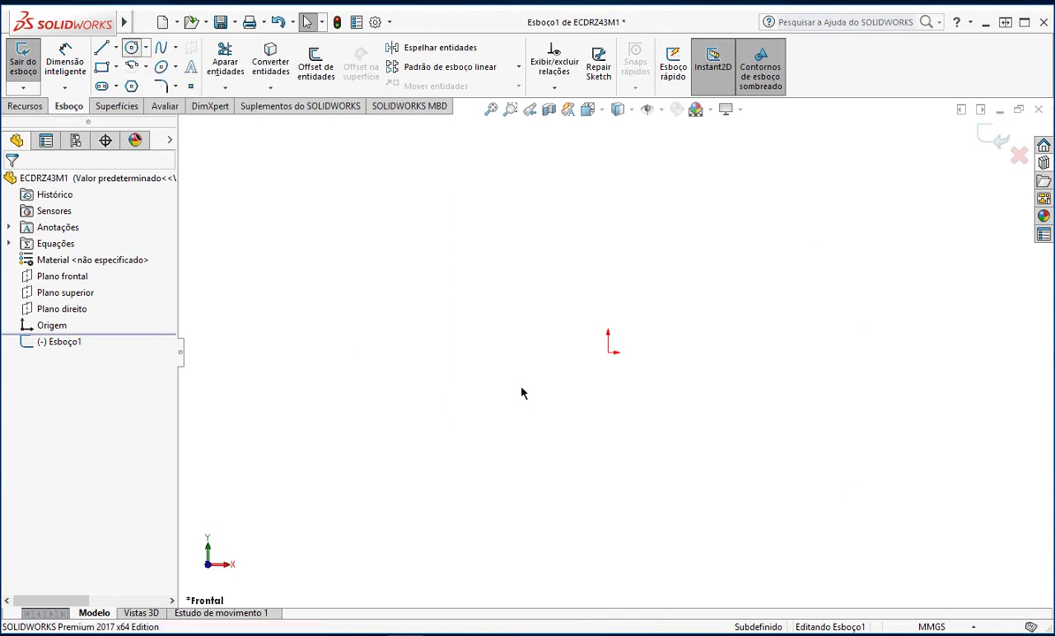
{"action": "left_click", "coordinate": [608, 352]}
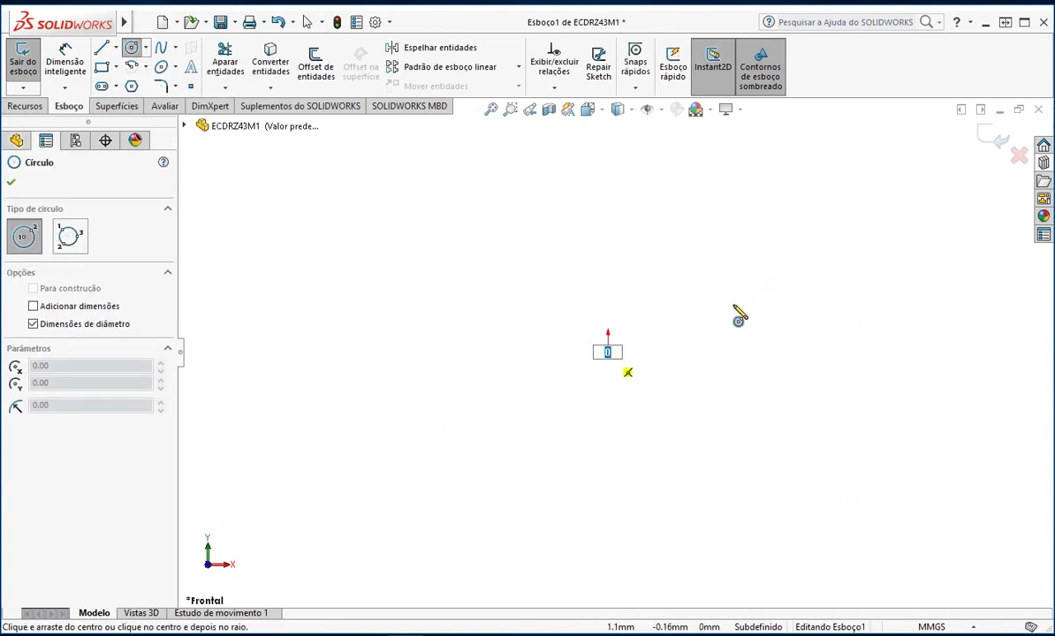
{"action": "left_click", "coordinate": [750, 281]}
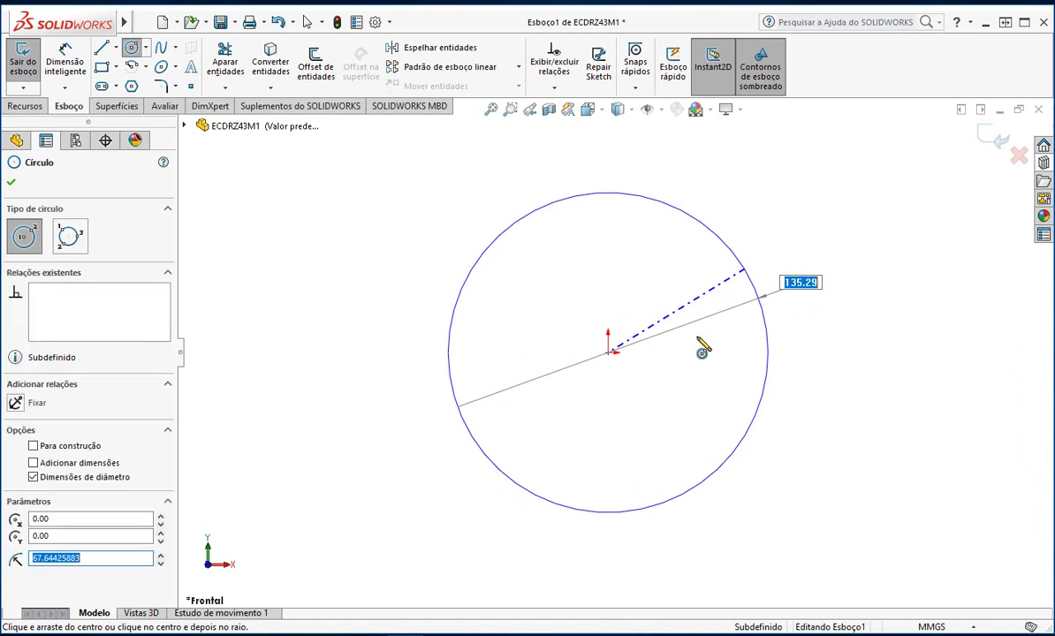
{"action": "key", "text": "Return"}
{"action": "key", "text": "Escape"}
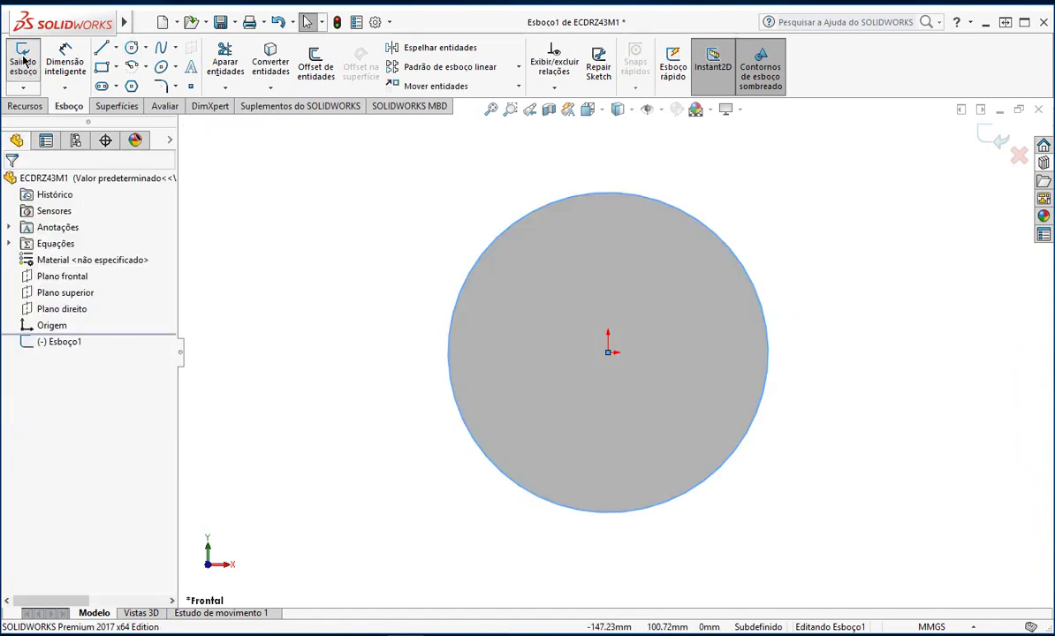
Dimension the circle's diameter at Ø135.29 mm, fully defining the sketch.
{"action": "left_click", "coordinate": [65, 60]}
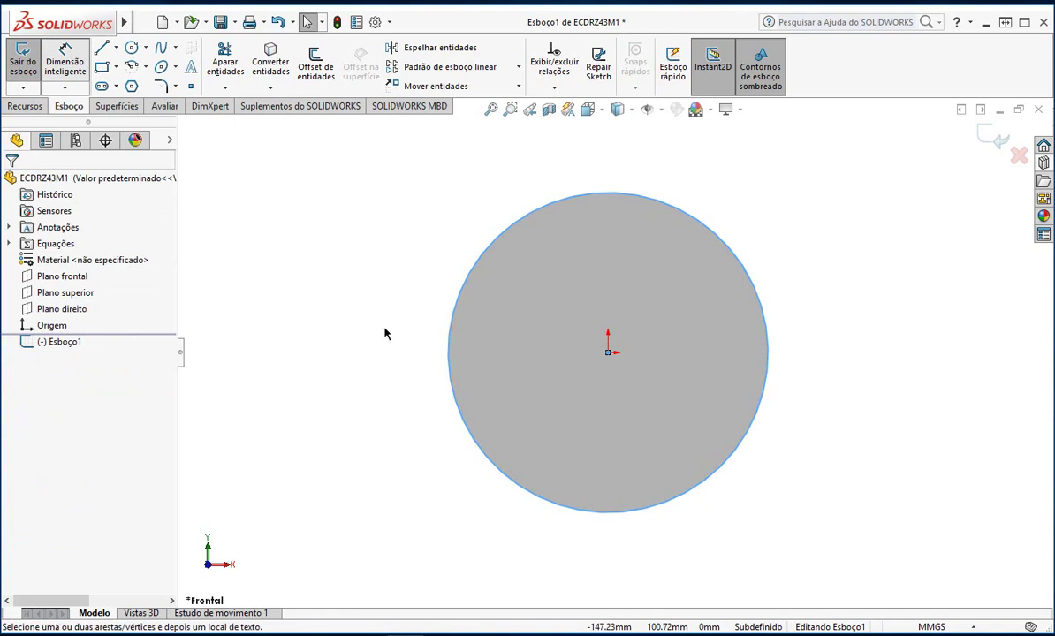
{"action": "left_click", "coordinate": [448, 359]}
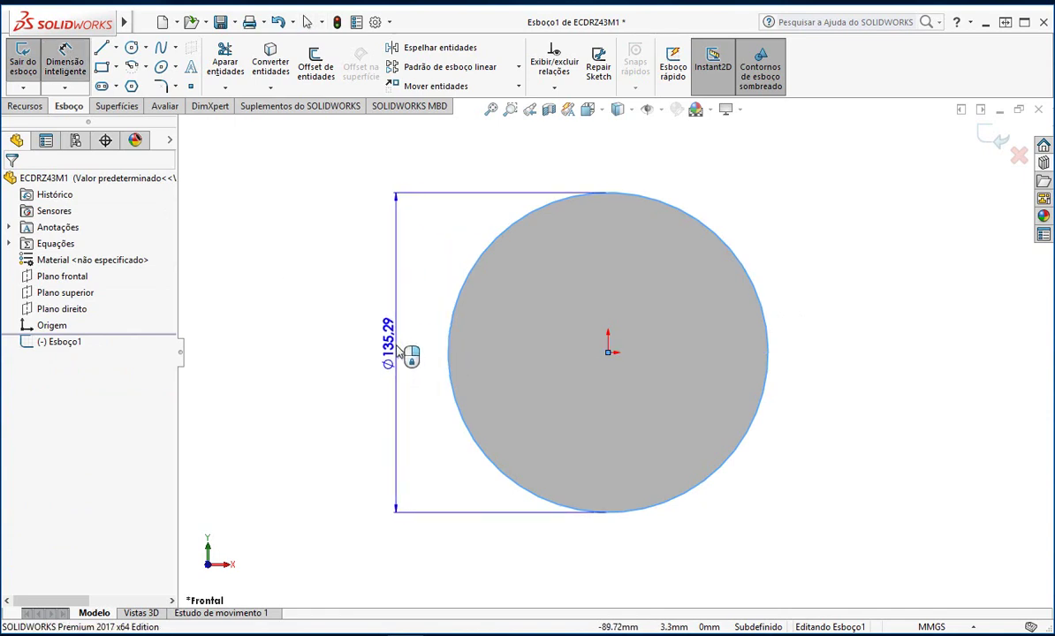
{"action": "left_click", "coordinate": [400, 352]}
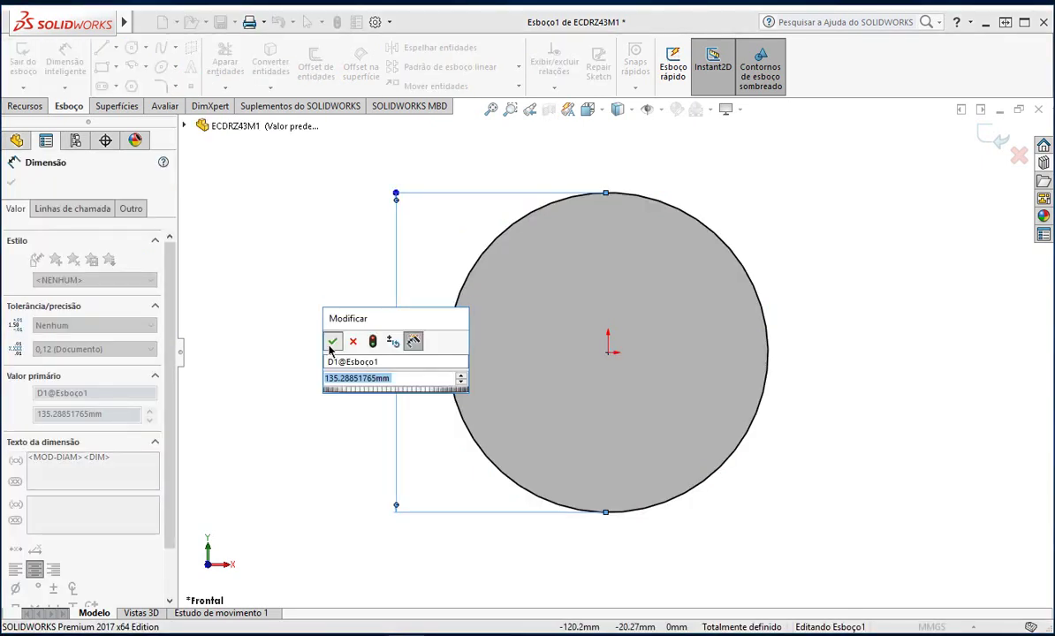
{"action": "left_click", "coordinate": [333, 342]}
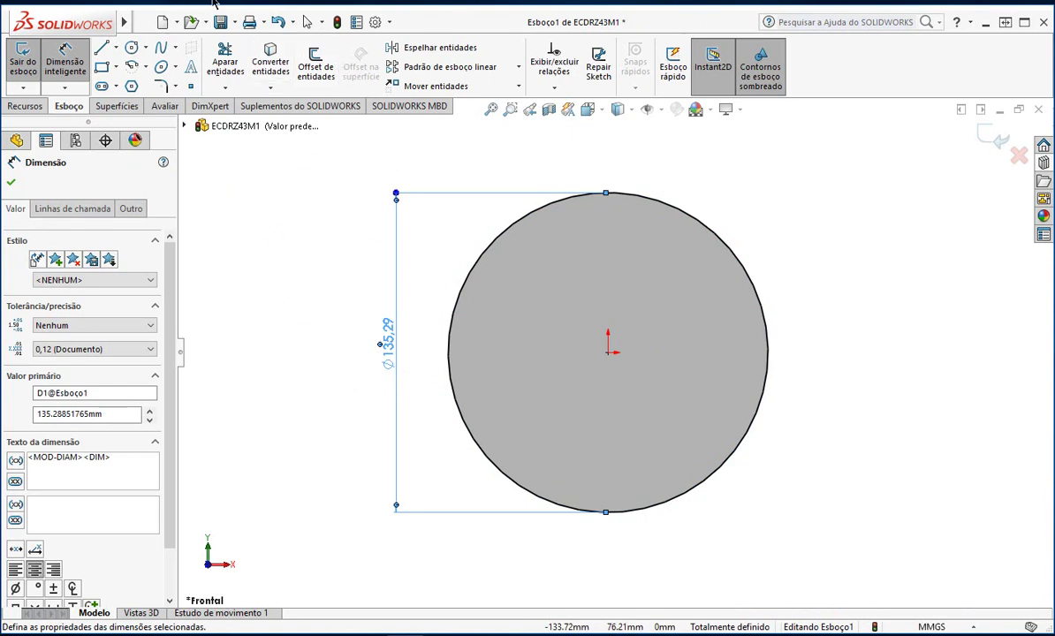
{"action": "mouse_move", "coordinate": [126, 23]}
{"action": "left_click", "coordinate": [300, 22]}
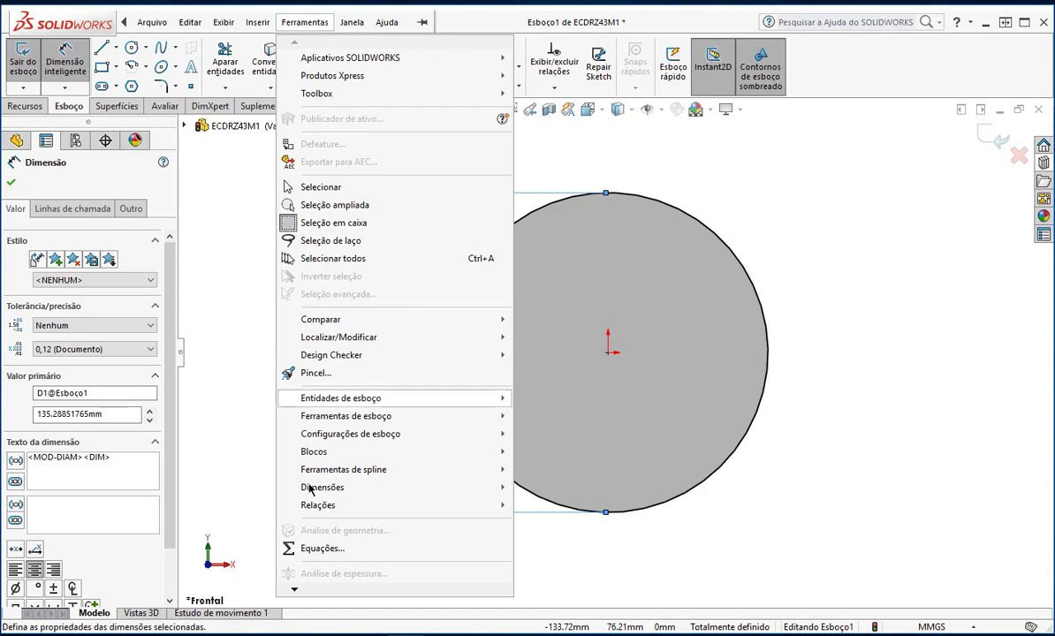
Add the equation D1@Esboço1 = "de" in the Equations editor.
{"action": "left_click", "coordinate": [322, 549]}
{"action": "left_click_drag", "start_coordinate": [518, 113], "coordinate": [686, 65]}
{"action": "left_click", "coordinate": [532, 318]}
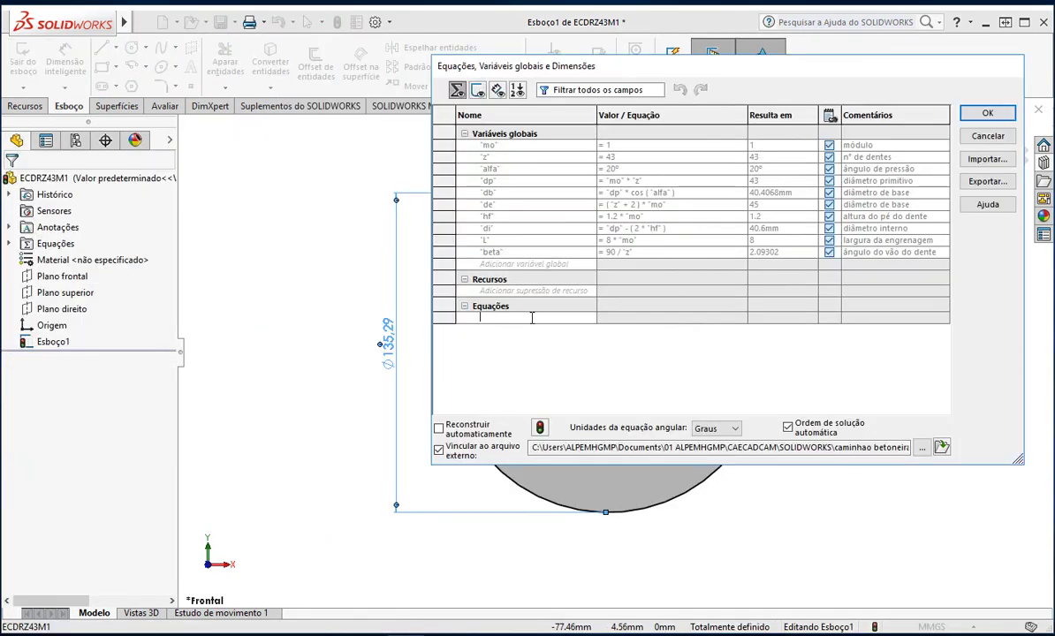
{"action": "left_click", "coordinate": [394, 344]}
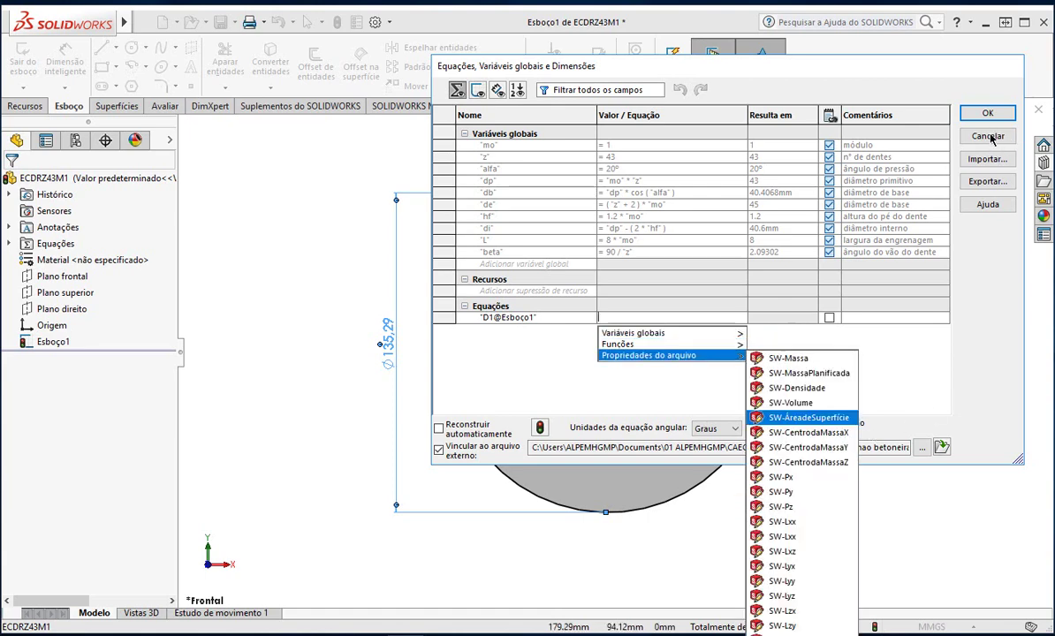
{"action": "mouse_move", "coordinate": [676, 335]}
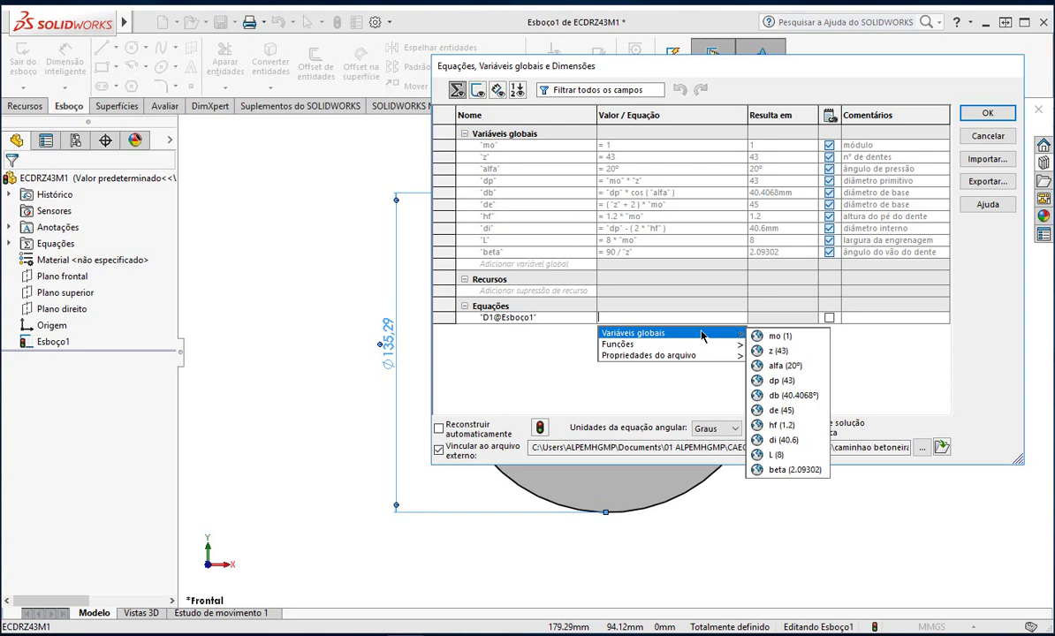
{"action": "left_click", "coordinate": [778, 410]}
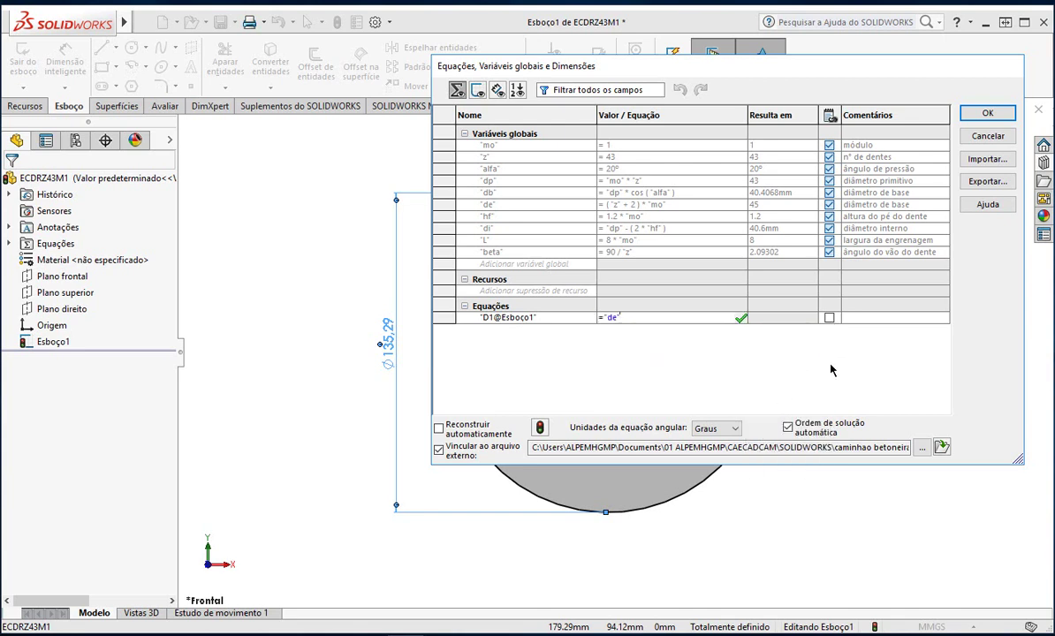
{"action": "left_click", "coordinate": [741, 319]}
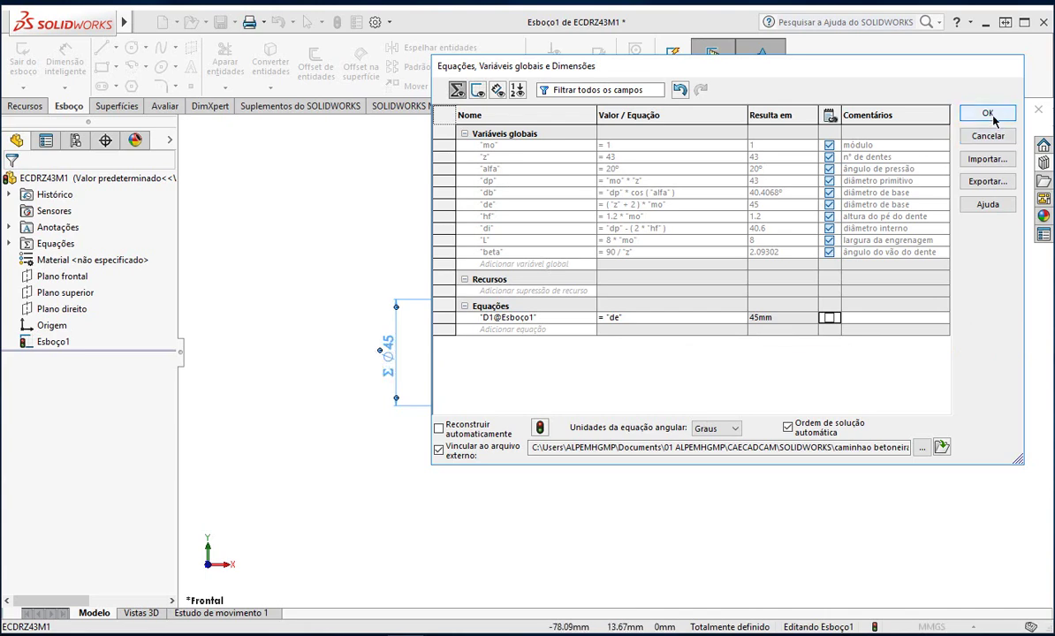
Fit the resized Ø45 circle in view and accept the equations.
{"action": "left_click_drag", "start_coordinate": [726, 69], "coordinate": [744, 91]}
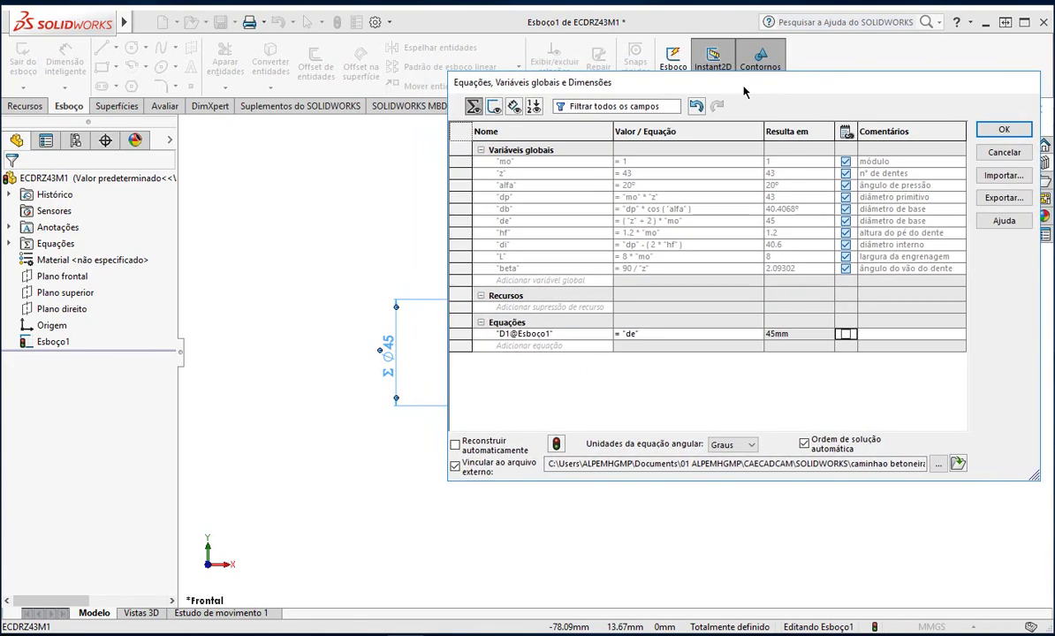
{"action": "mouse_move", "coordinate": [744, 92]}
{"action": "left_mouse_down"}
{"action": "mouse_move", "coordinate": [937, 161]}
{"action": "mouse_move", "coordinate": [915, 254]}
{"action": "mouse_move", "coordinate": [700, 180]}
{"action": "mouse_move", "coordinate": [774, 183]}
{"action": "mouse_move", "coordinate": [775, 172]}
{"action": "mouse_move", "coordinate": [885, 160]}
{"action": "mouse_move", "coordinate": [1048, 201]}
{"action": "mouse_move", "coordinate": [828, 148]}
{"action": "mouse_move", "coordinate": [692, 180]}
{"action": "mouse_move", "coordinate": [800, 169]}
{"action": "mouse_move", "coordinate": [914, 202]}
{"action": "mouse_move", "coordinate": [1032, 167]}
{"action": "mouse_move", "coordinate": [1012, 167]}
{"action": "left_mouse_up"}
{"action": "left_click", "coordinate": [490, 109]}
{"action": "left_click_drag", "start_coordinate": [374, 353], "coordinate": [640, 351]}
{"action": "left_click", "coordinate": [492, 108]}
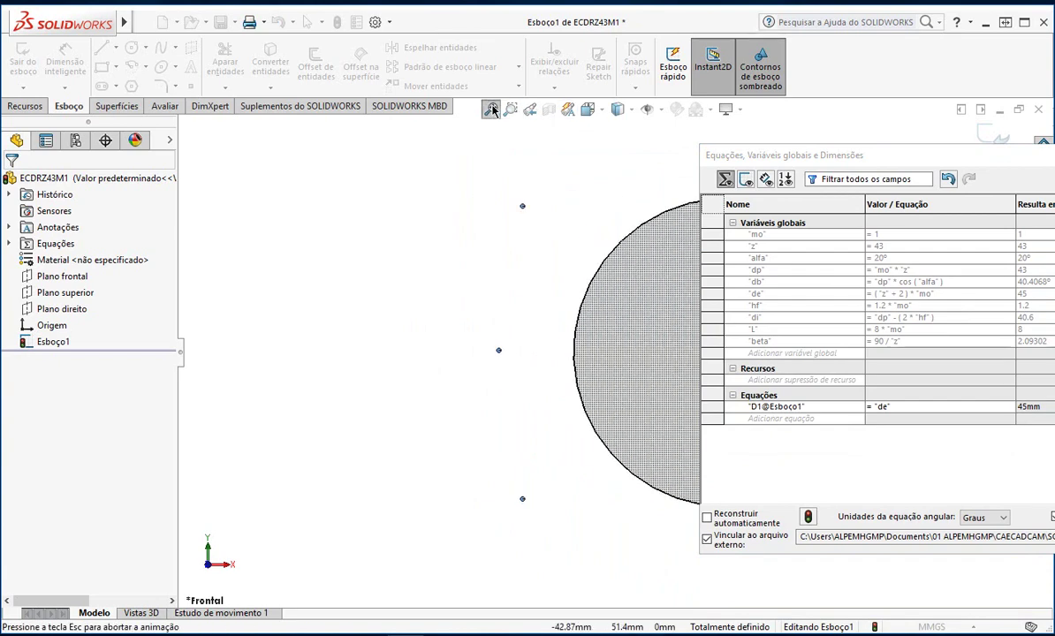
{"action": "left_click_drag", "start_coordinate": [888, 160], "coordinate": [651, 123]}
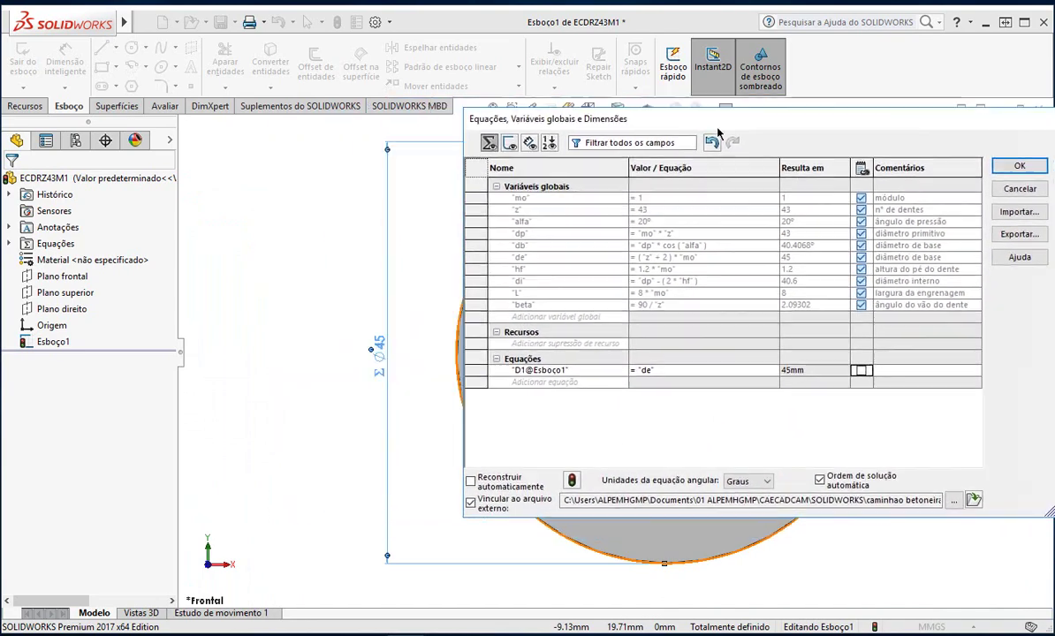
{"action": "left_click_drag", "start_coordinate": [718, 132], "coordinate": [533, 149]}
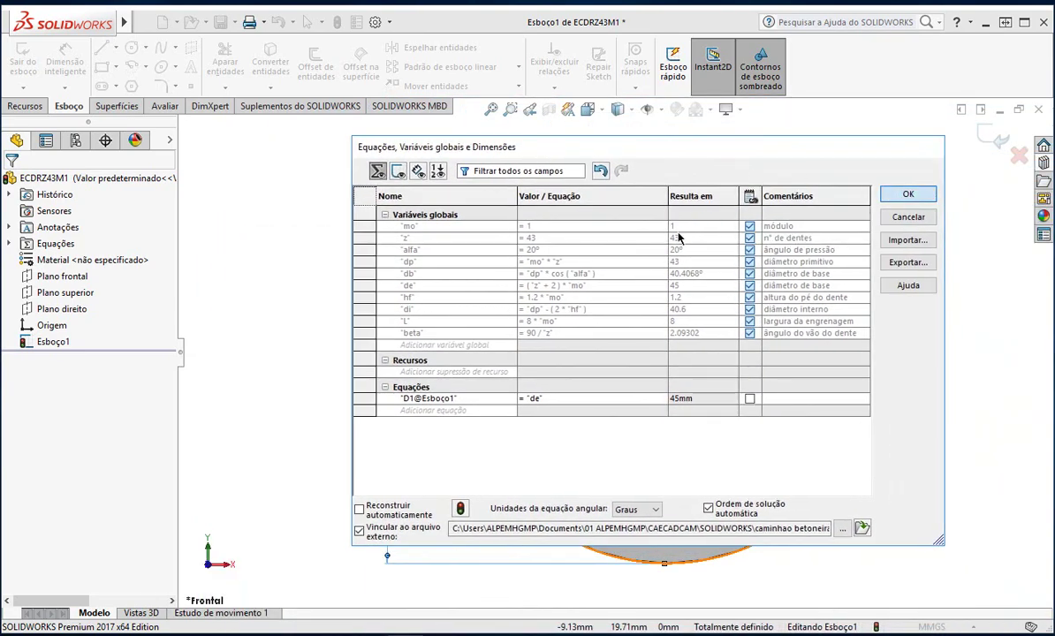
{"action": "key", "text": "Return"}
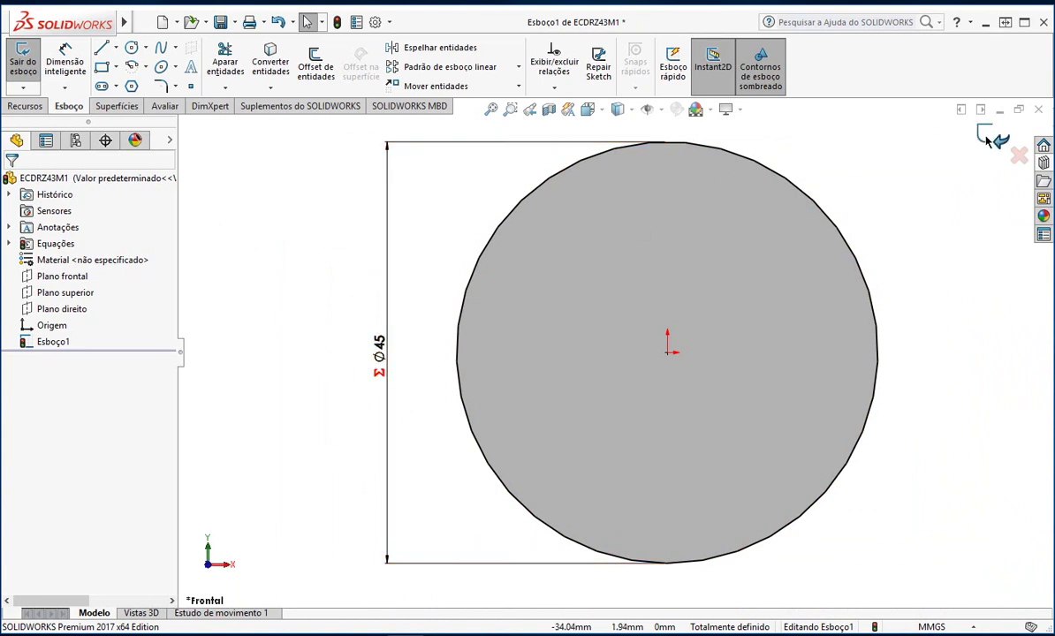
Extrude the Ø45 circle blind to a 10 mm depth as a solid disc.
{"action": "left_click", "coordinate": [988, 139]}
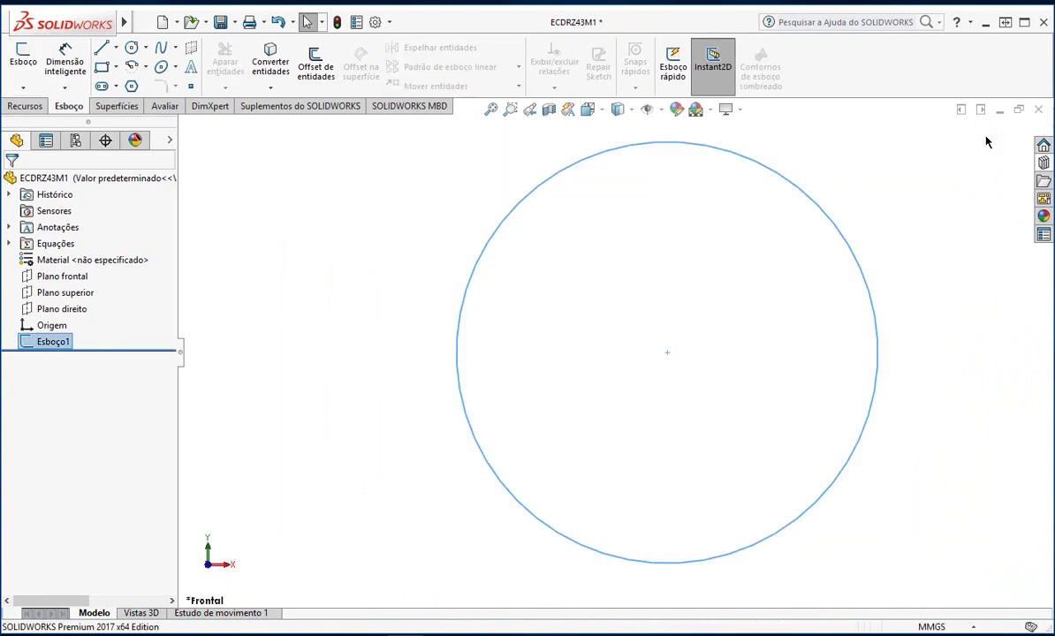
{"action": "middle_click_drag", "start_coordinate": [325, 245], "coordinate": [281, 277]}
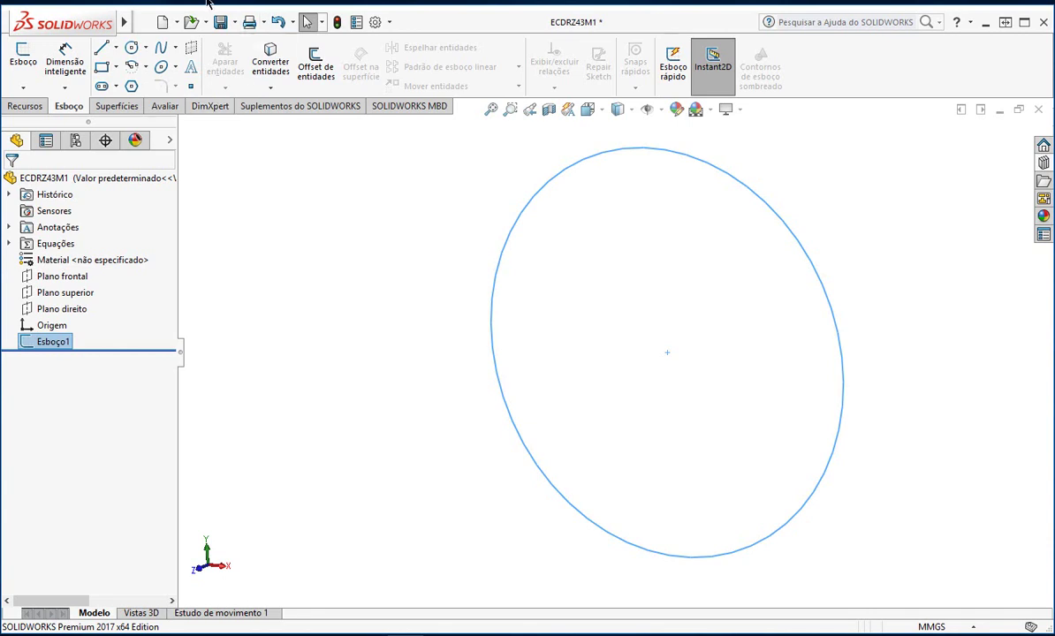
{"action": "left_click", "coordinate": [25, 106]}
{"action": "left_click", "coordinate": [35, 62]}
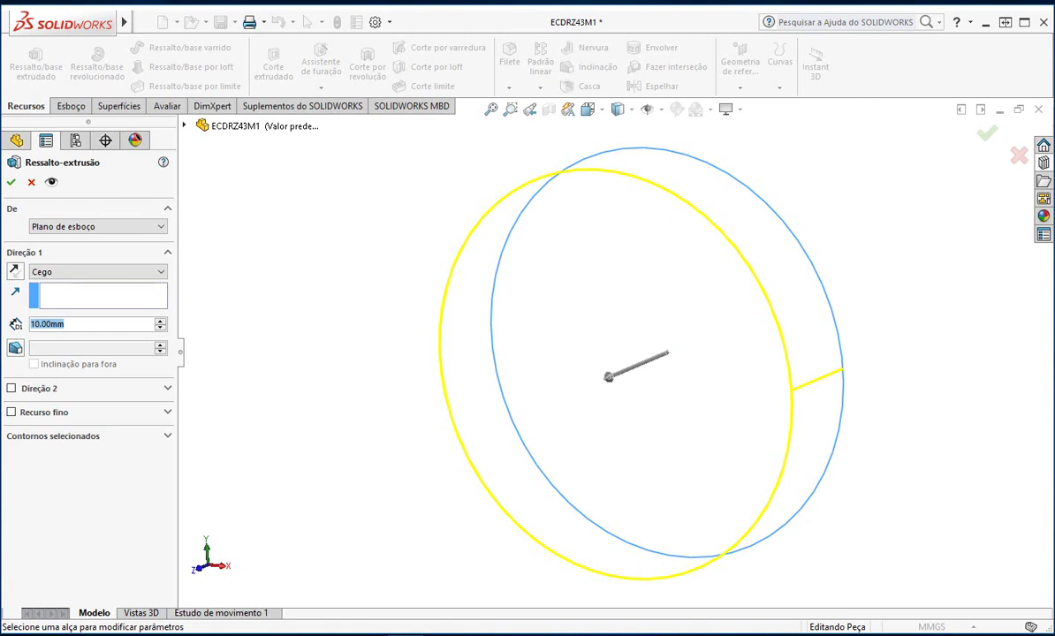
{"action": "type", "text": "L"}
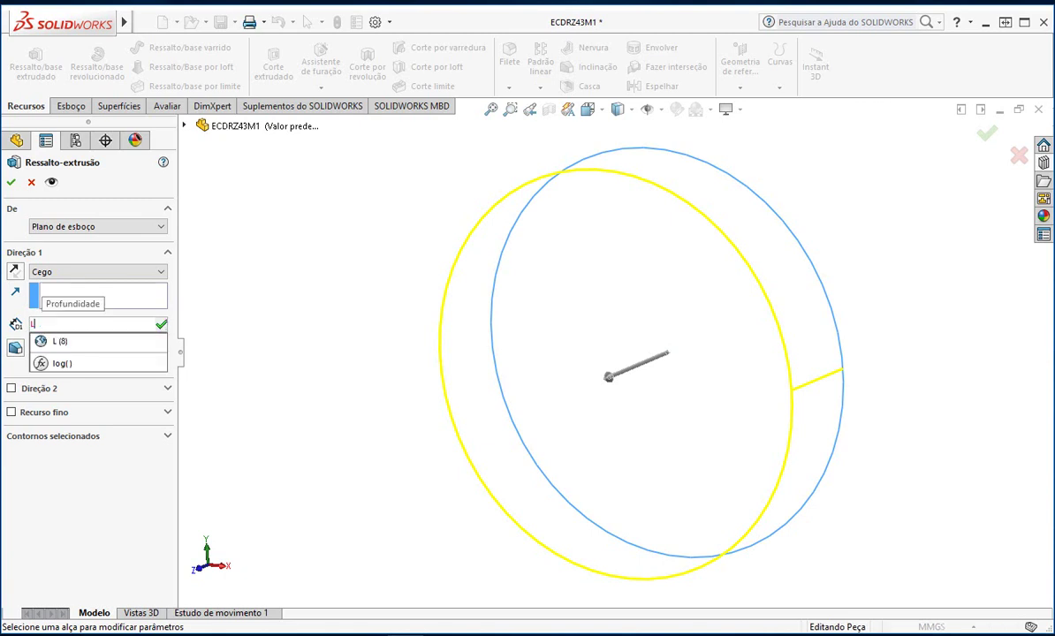
{"action": "key", "text": "Down"}
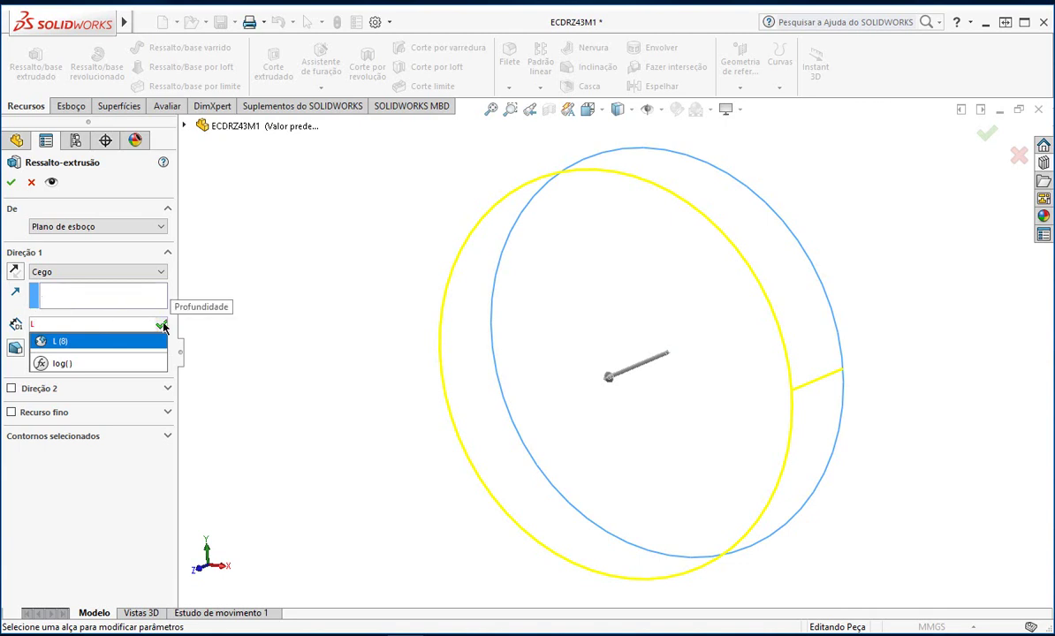
{"action": "key", "text": "Escape"}
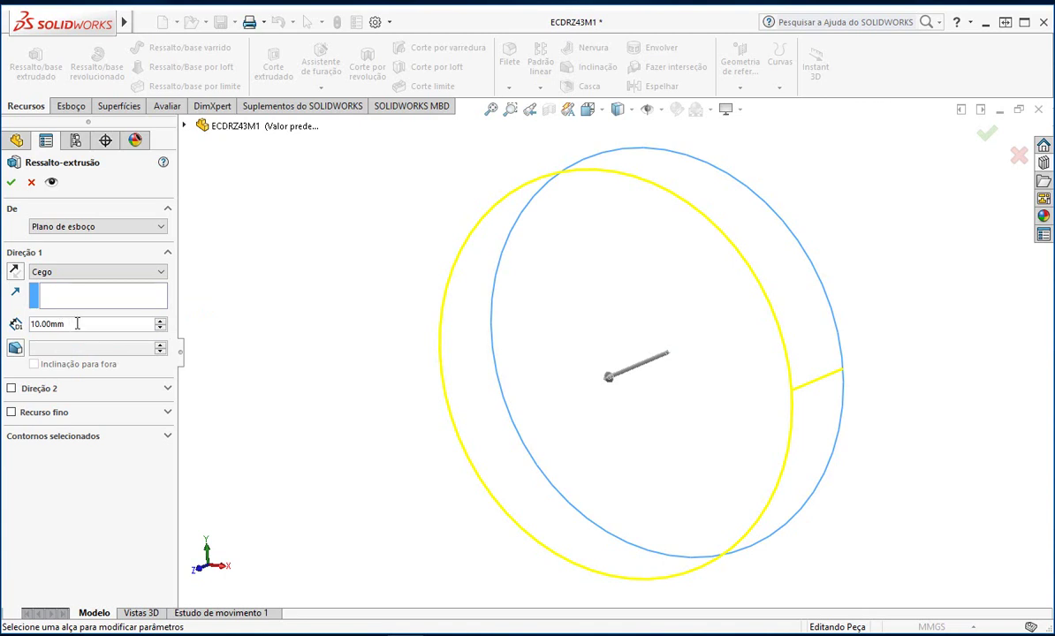
{"action": "left_click", "coordinate": [11, 183]}
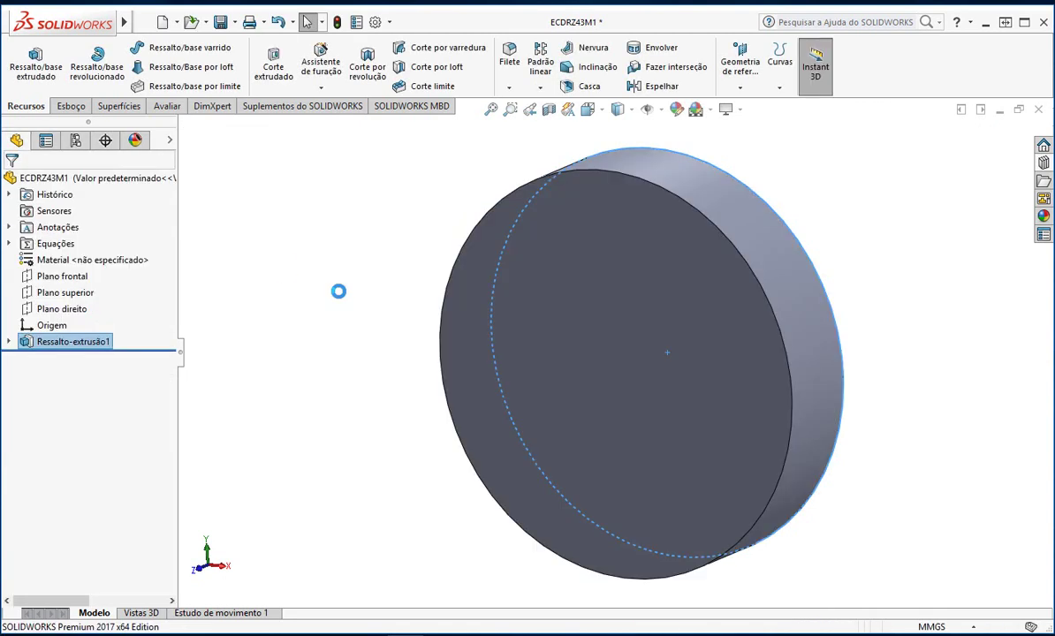
Clear the selection, orbit around the disc and begin a new sketch.
{"action": "left_click", "coordinate": [315, 271]}
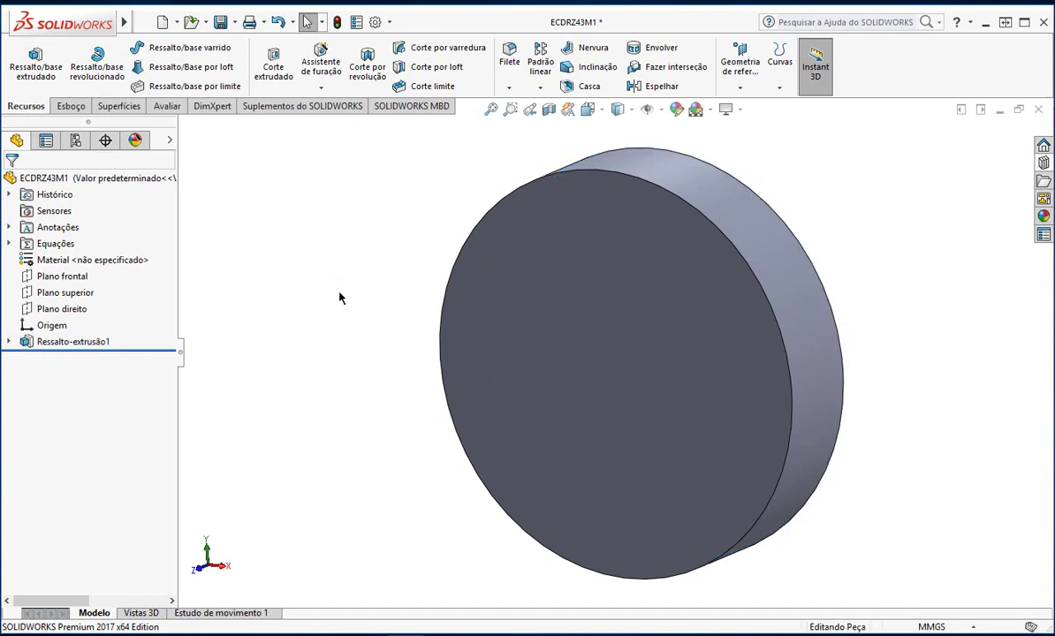
{"action": "middle_click_drag", "start_coordinate": [317, 272], "coordinate": [343, 316]}
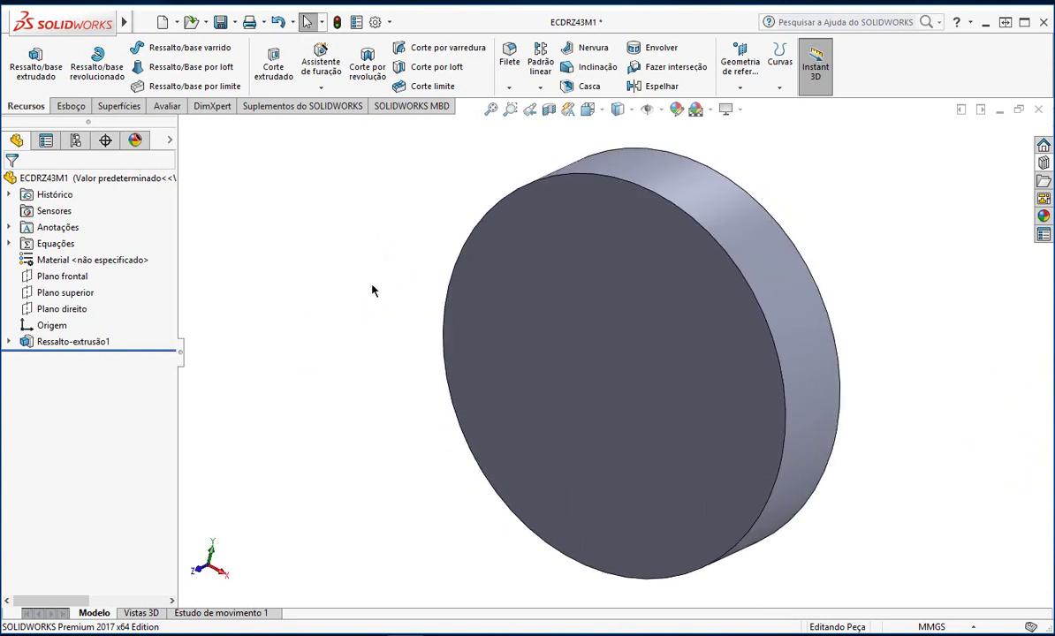
{"action": "right_click_drag", "start_coordinate": [372, 291], "coordinate": [497, 336]}
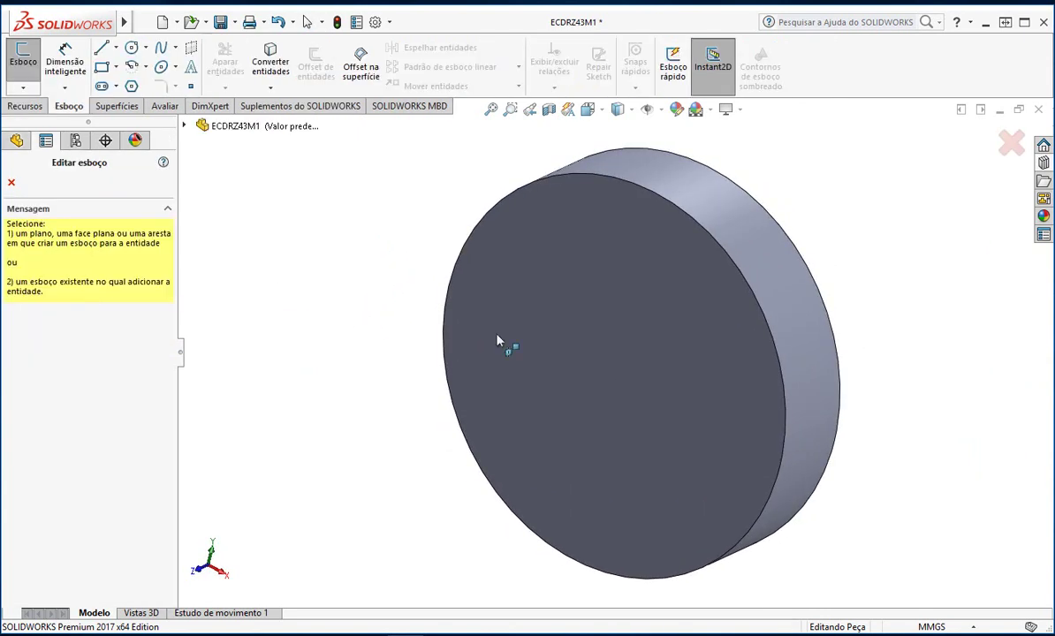
Place the new sketch on the disc's front face and view it head-on.
{"action": "left_click", "coordinate": [624, 291]}
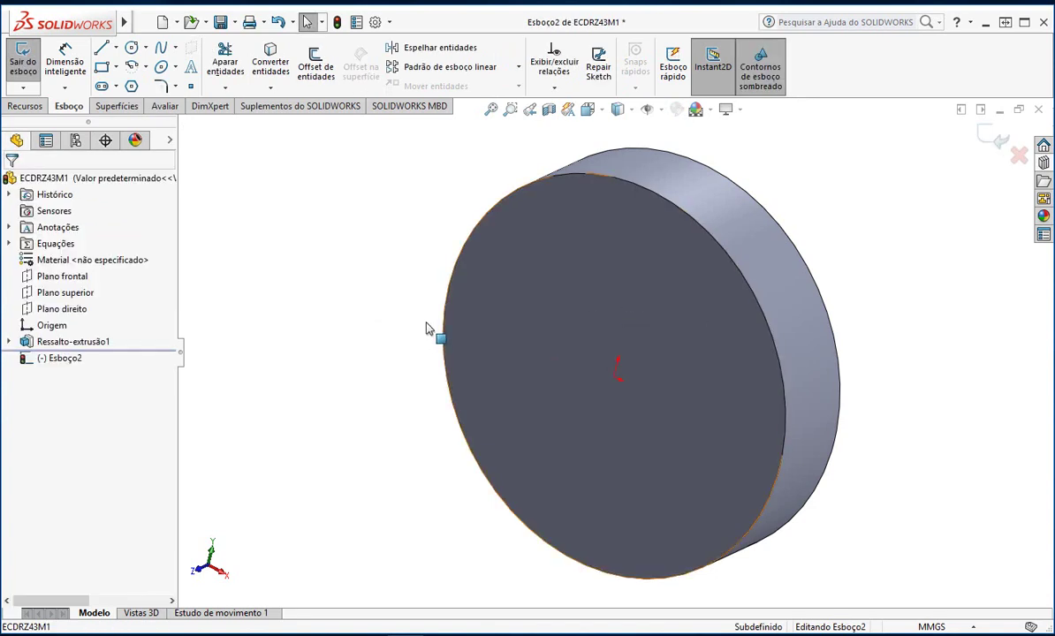
{"action": "key", "text": "ctrl+8"}
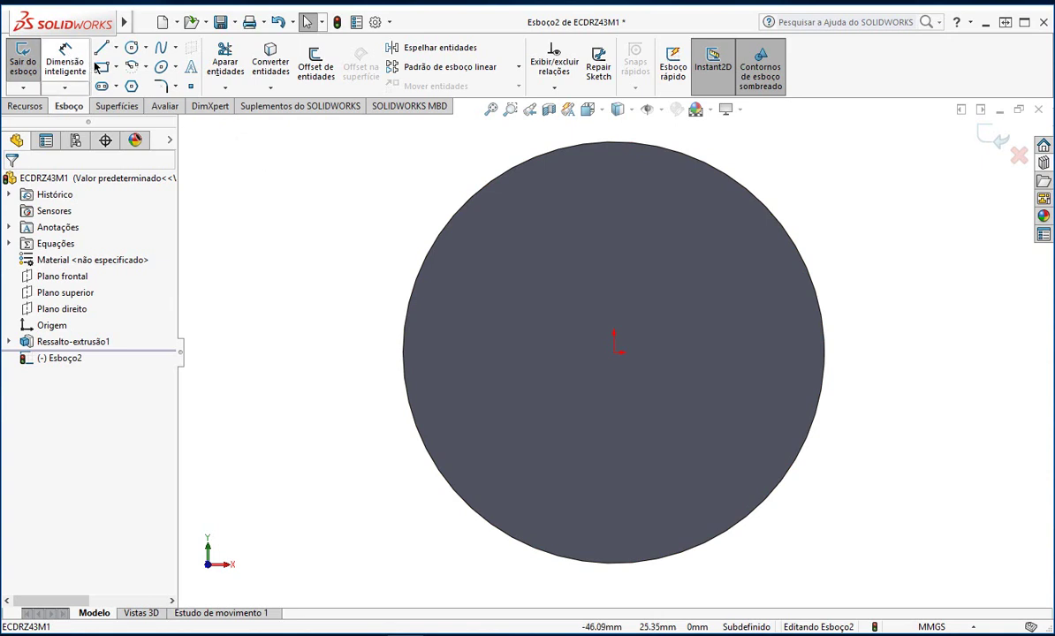
{"action": "left_click", "coordinate": [68, 55]}
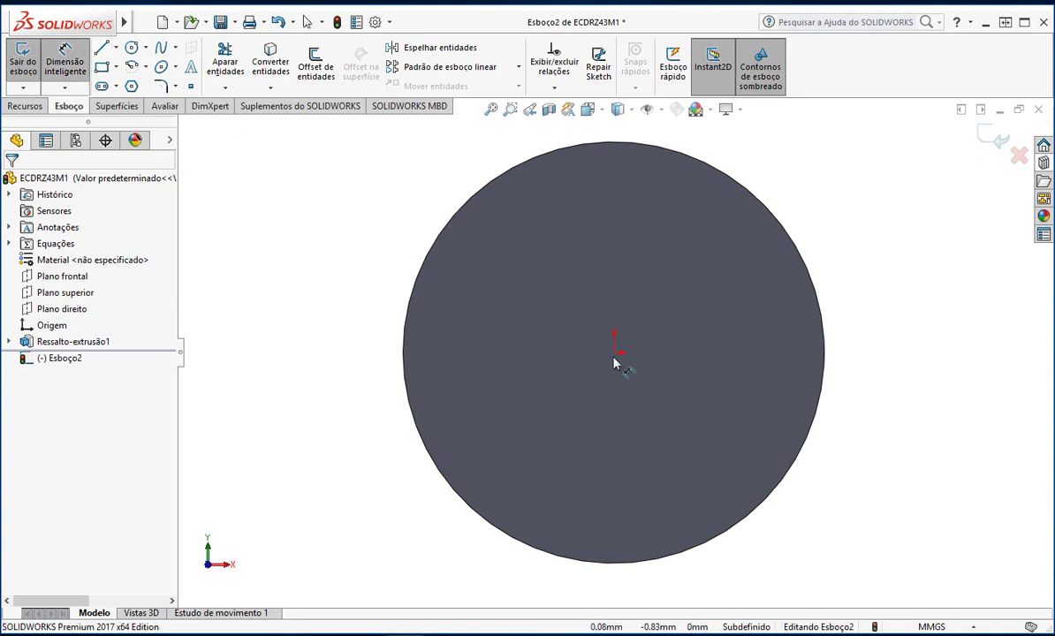
{"action": "left_click", "coordinate": [615, 353]}
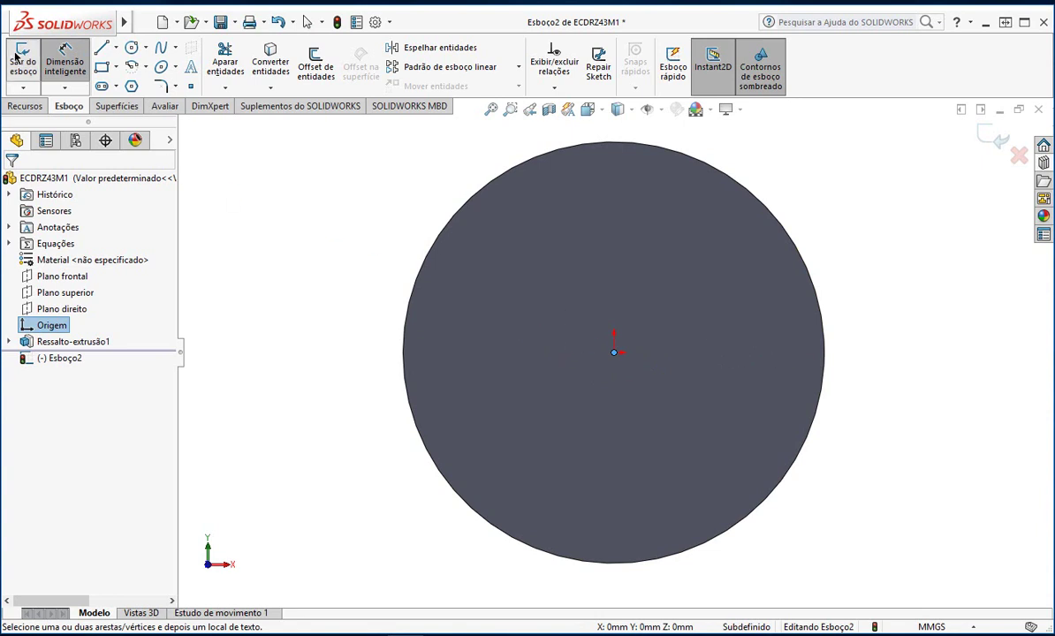
{"action": "left_click", "coordinate": [130, 48]}
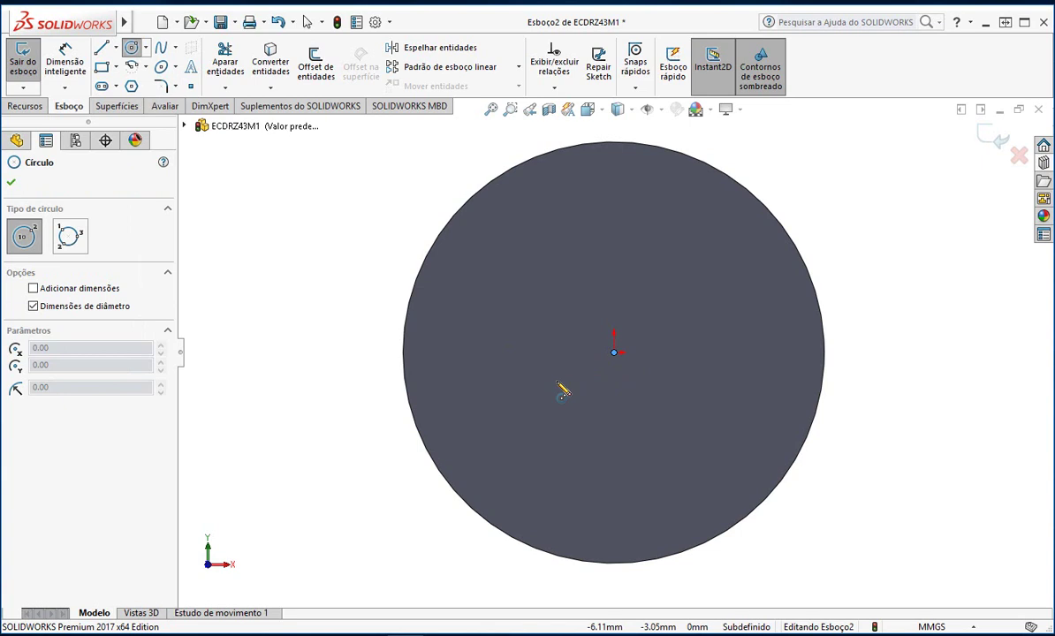
{"action": "key", "text": "Escape"}
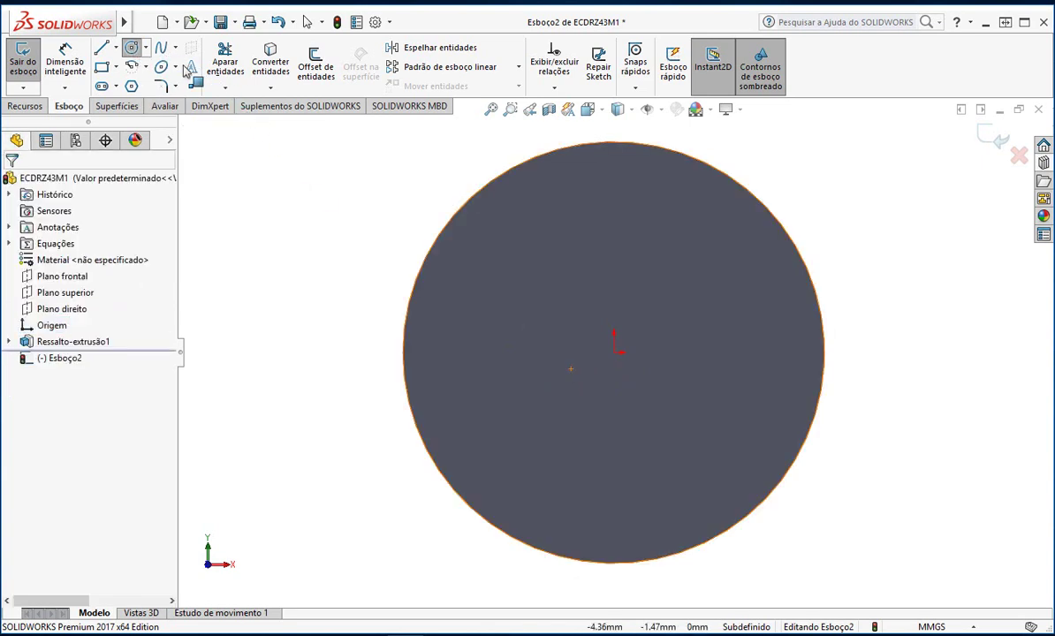
{"action": "left_click", "coordinate": [615, 355]}
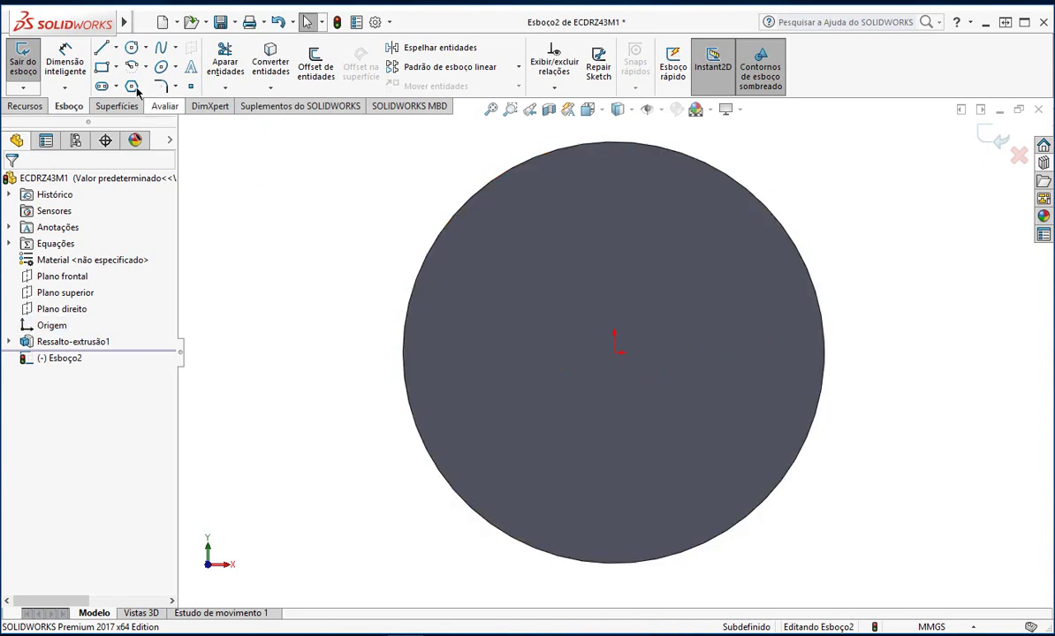
{"action": "left_click", "coordinate": [131, 46]}
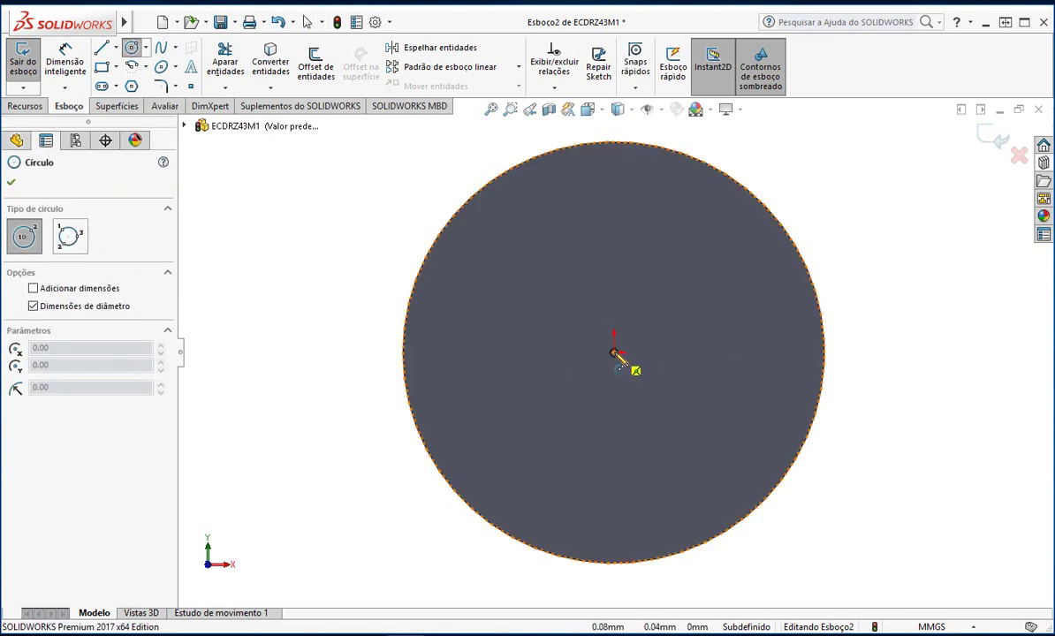
Draw three origin-centred circles of decreasing size.
{"action": "left_click", "coordinate": [619, 355]}
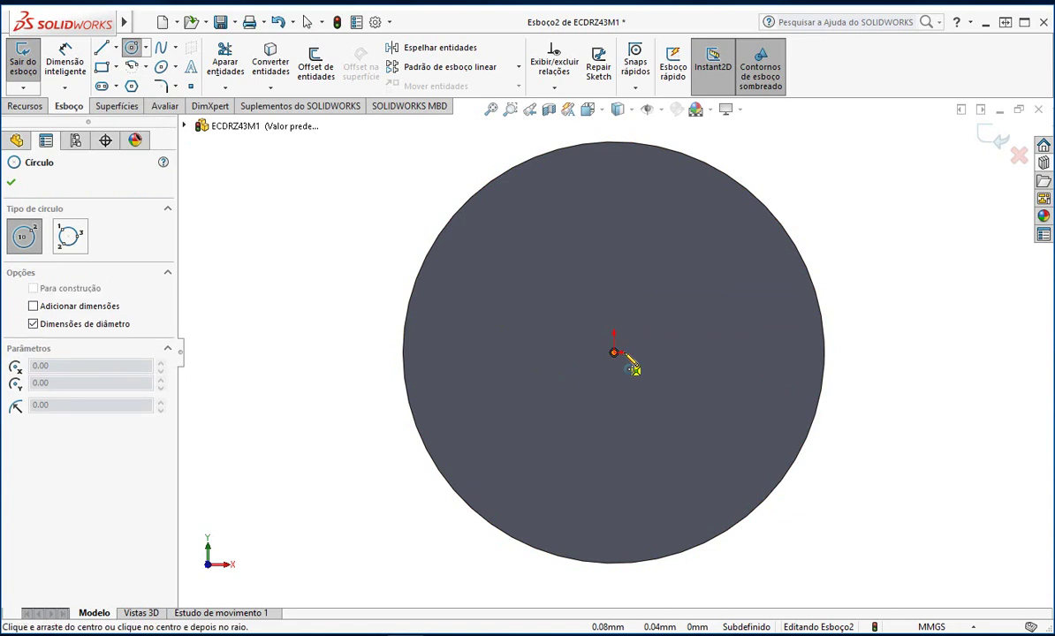
{"action": "left_click", "coordinate": [819, 332]}
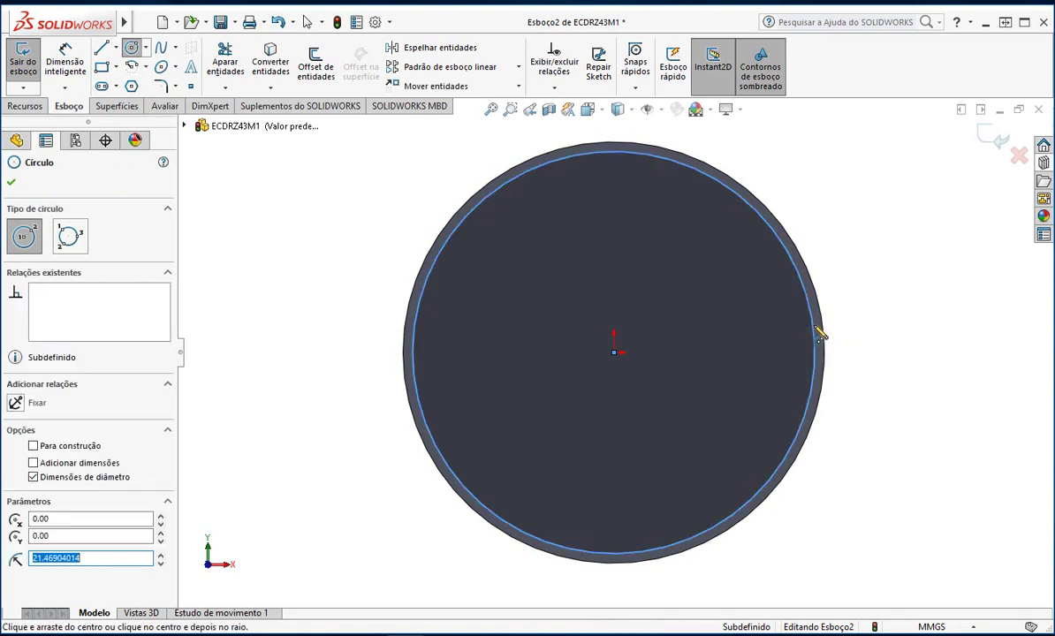
{"action": "left_click", "coordinate": [616, 353]}
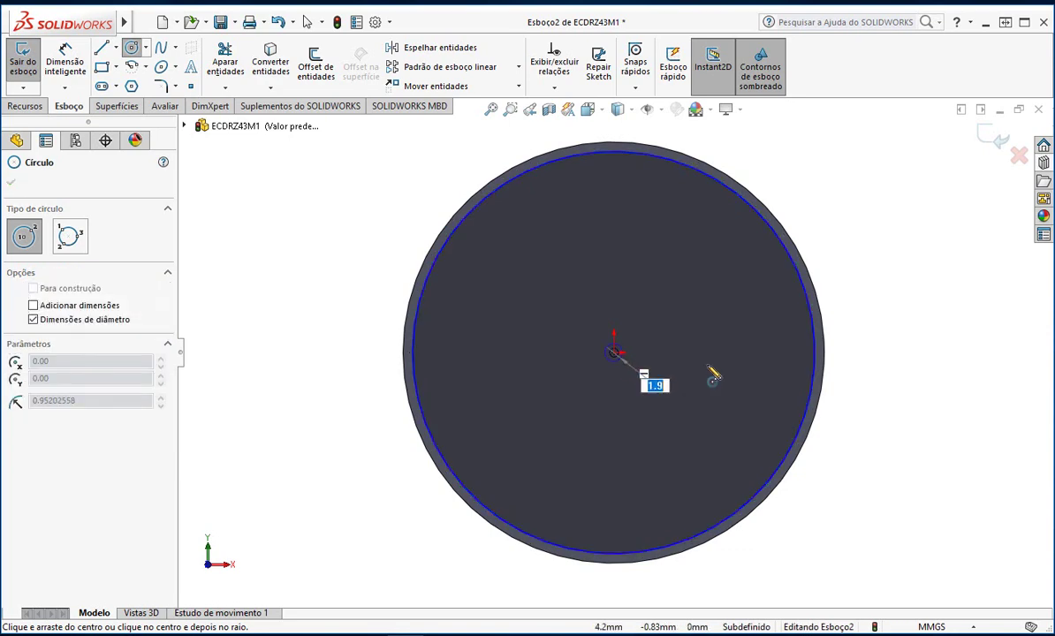
{"action": "left_click", "coordinate": [809, 356]}
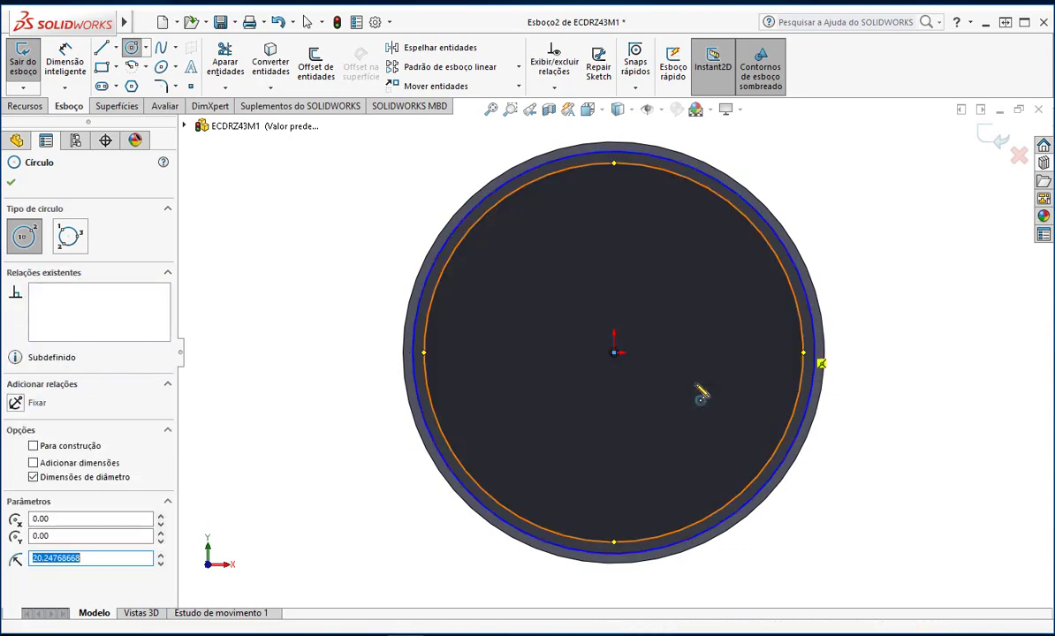
{"action": "left_click", "coordinate": [616, 354]}
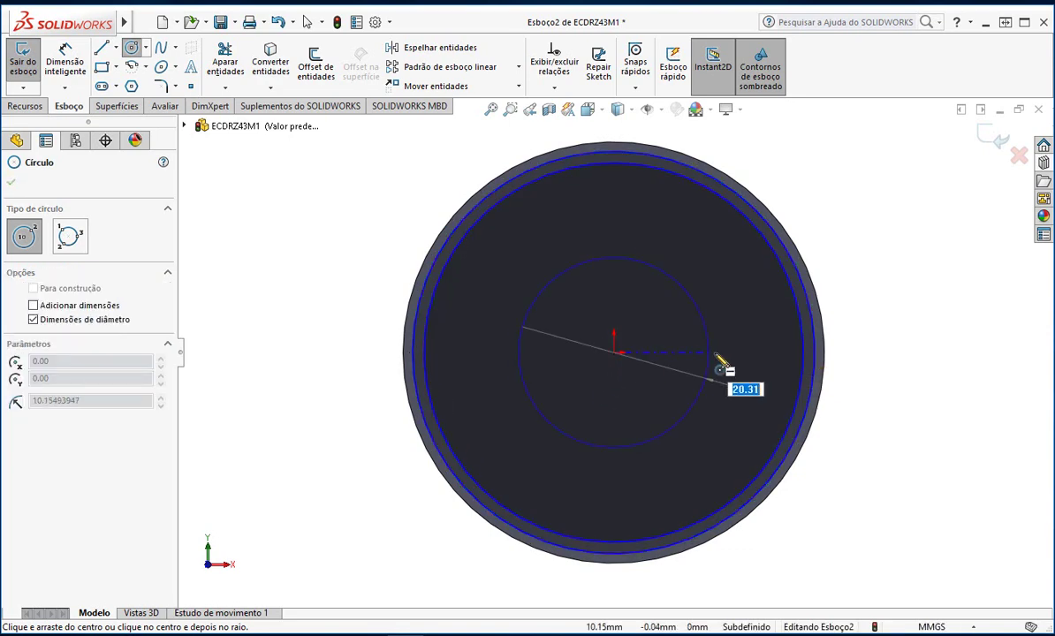
{"action": "left_click", "coordinate": [794, 360]}
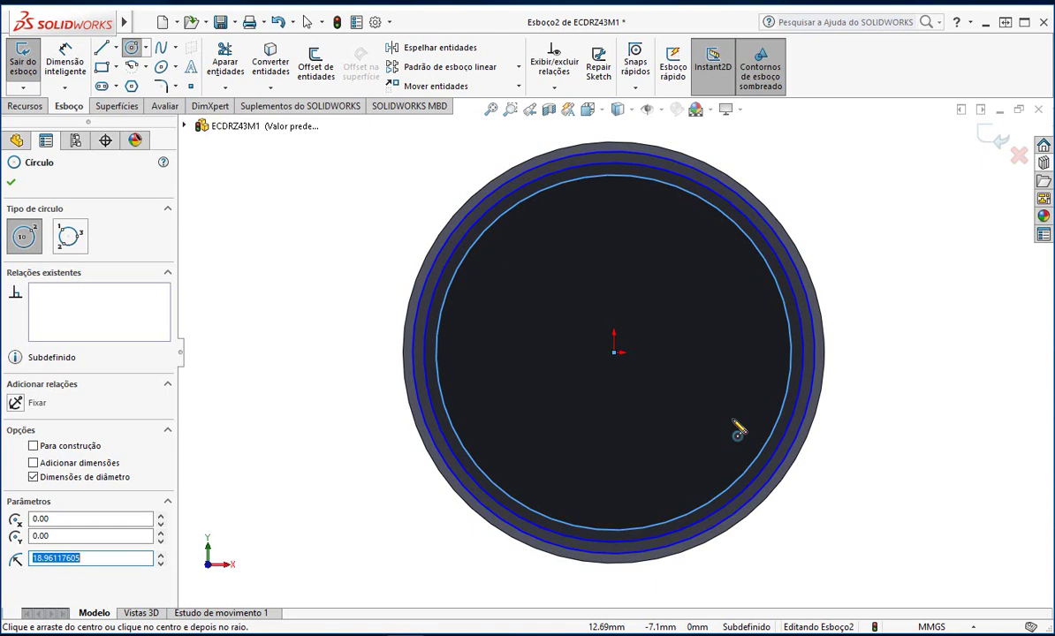
{"action": "key", "text": "Escape"}
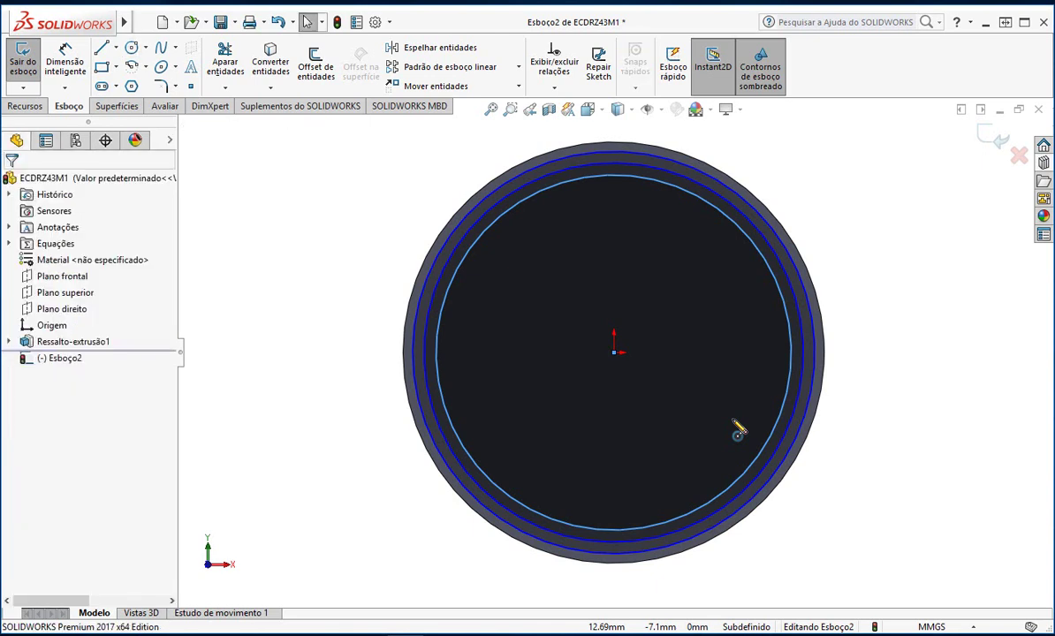
Drive the Ø37.92 circle's diameter with the variable db.
{"action": "left_click", "coordinate": [70, 63]}
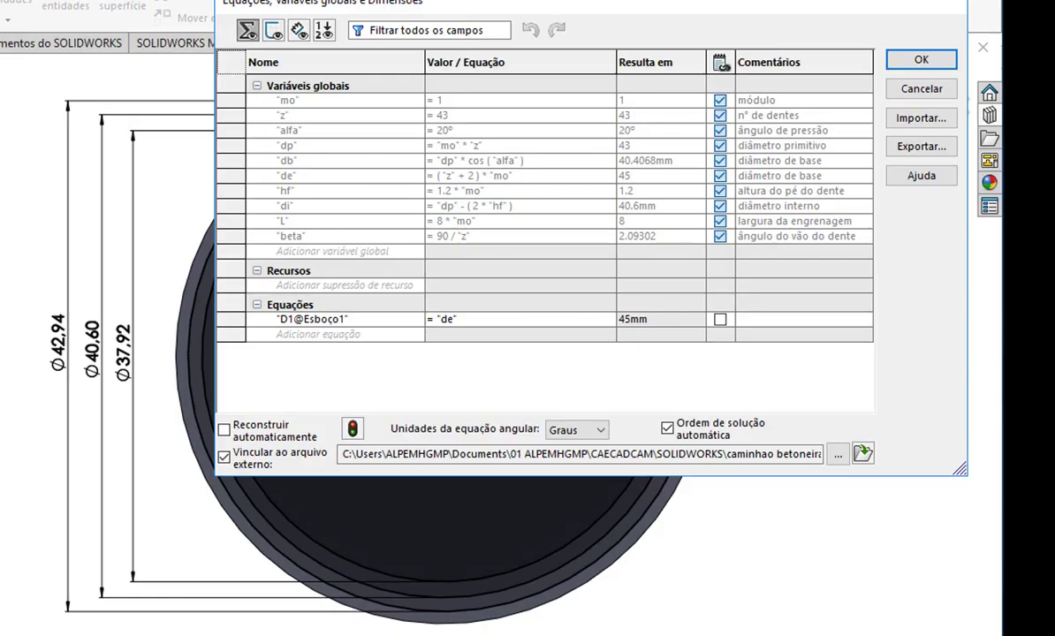
{"action": "left_click", "coordinate": [345, 336]}
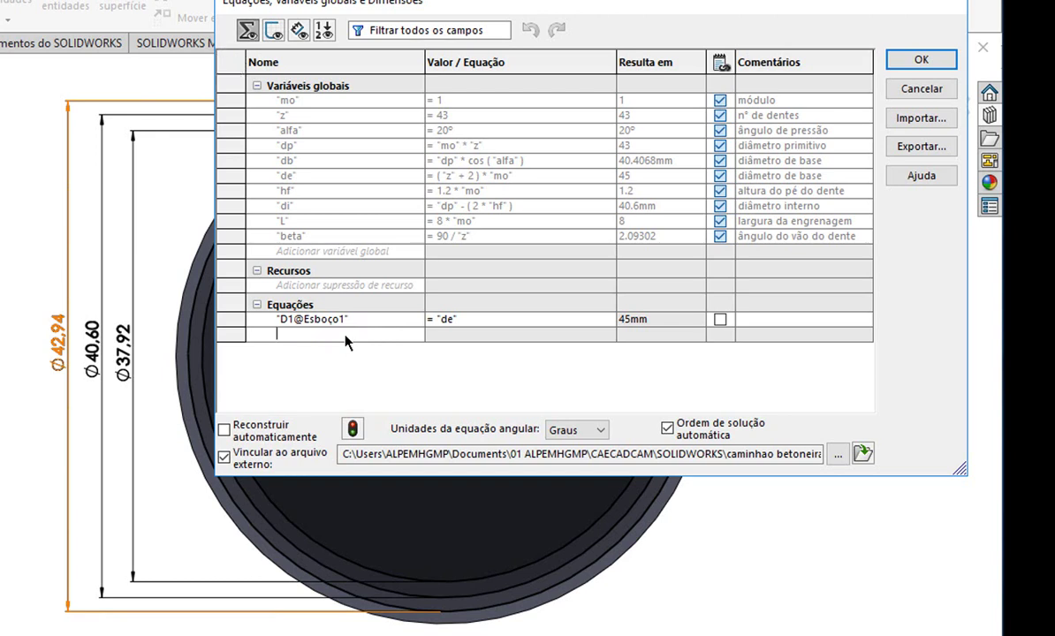
{"action": "left_click", "coordinate": [137, 351]}
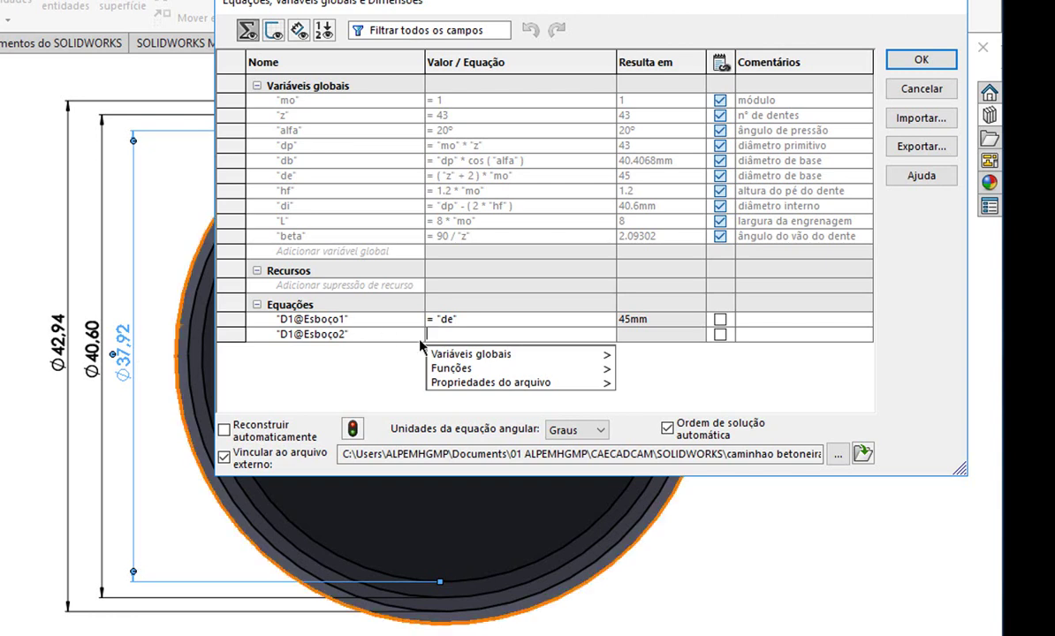
{"action": "mouse_move", "coordinate": [597, 355]}
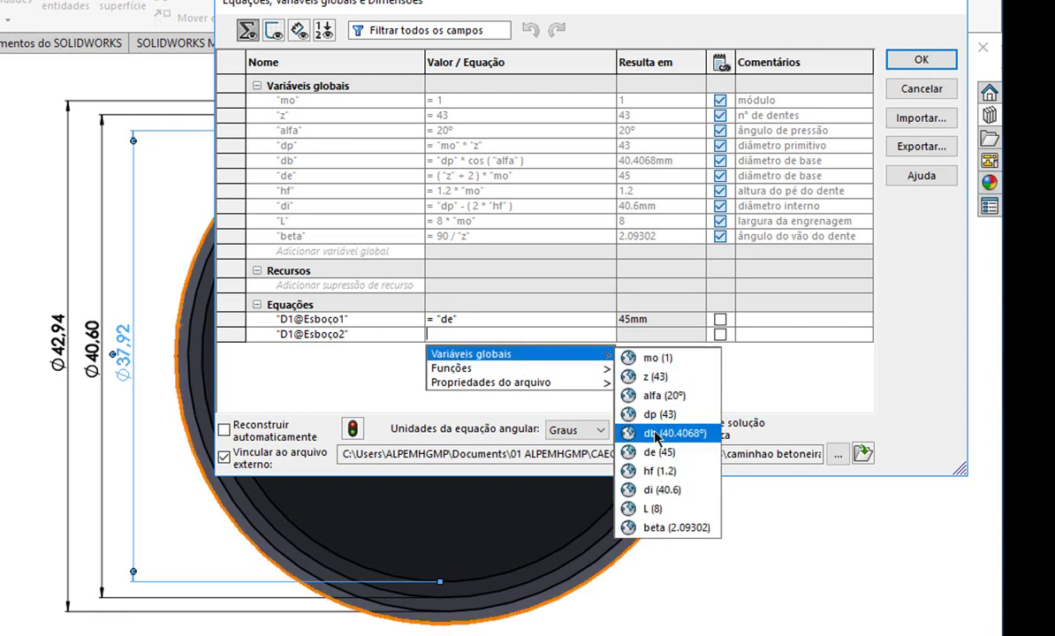
{"action": "left_click", "coordinate": [662, 433]}
{"action": "left_click", "coordinate": [608, 335]}
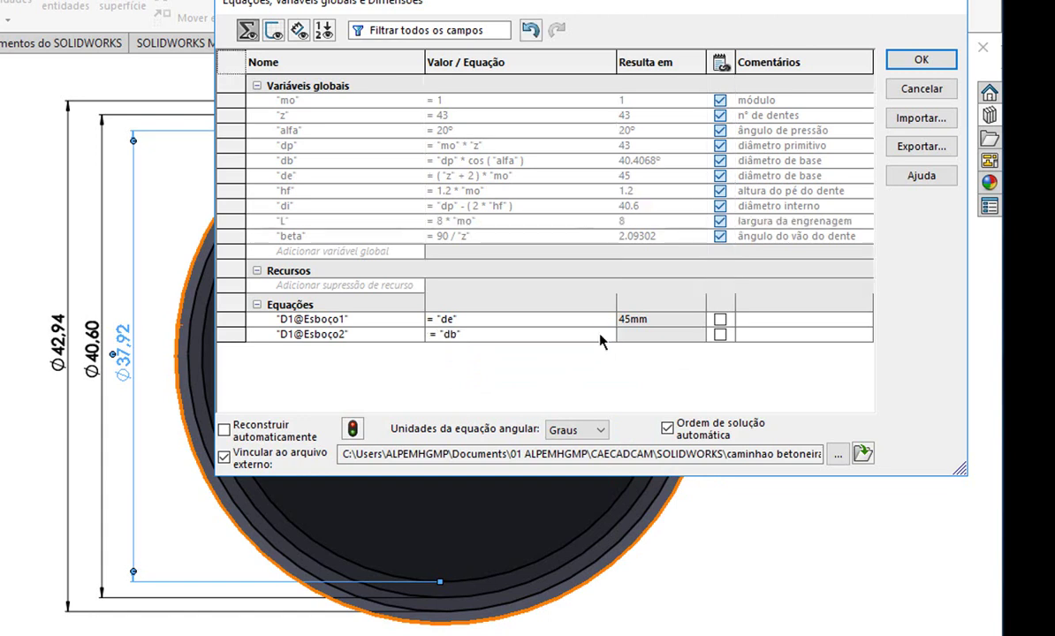
Drive the Ø40.60 circle's diameter with the variable di.
{"action": "left_click", "coordinate": [317, 351]}
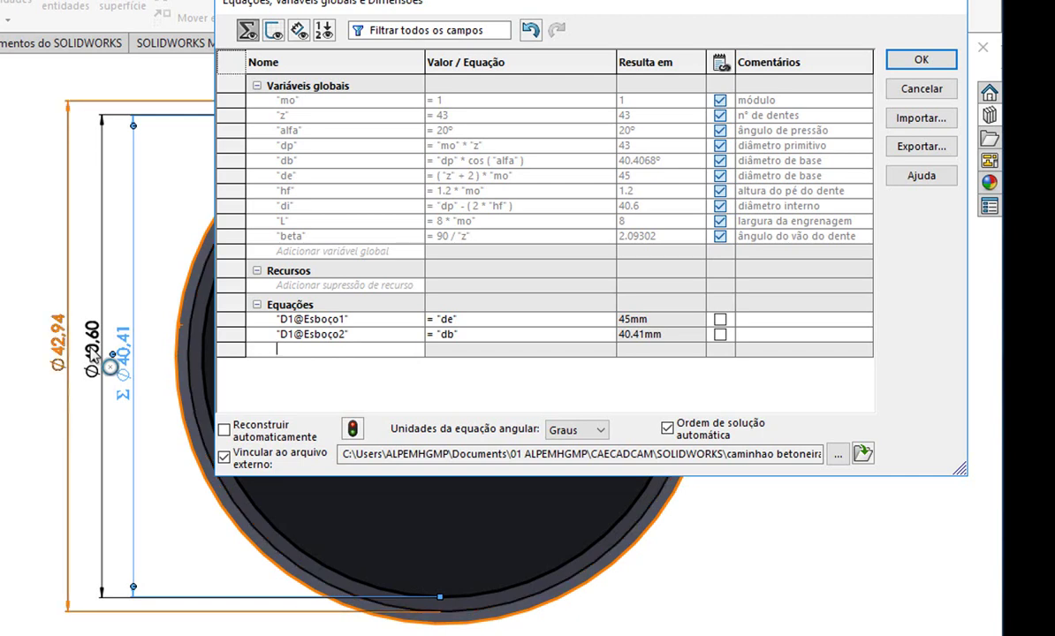
{"action": "left_click", "coordinate": [103, 439]}
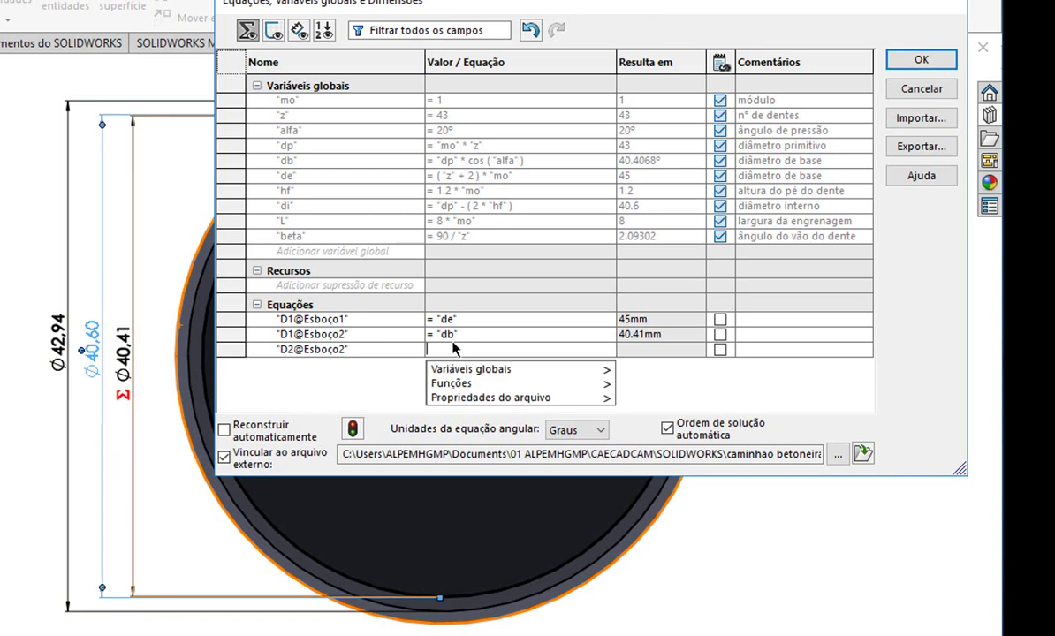
{"action": "mouse_move", "coordinate": [491, 377]}
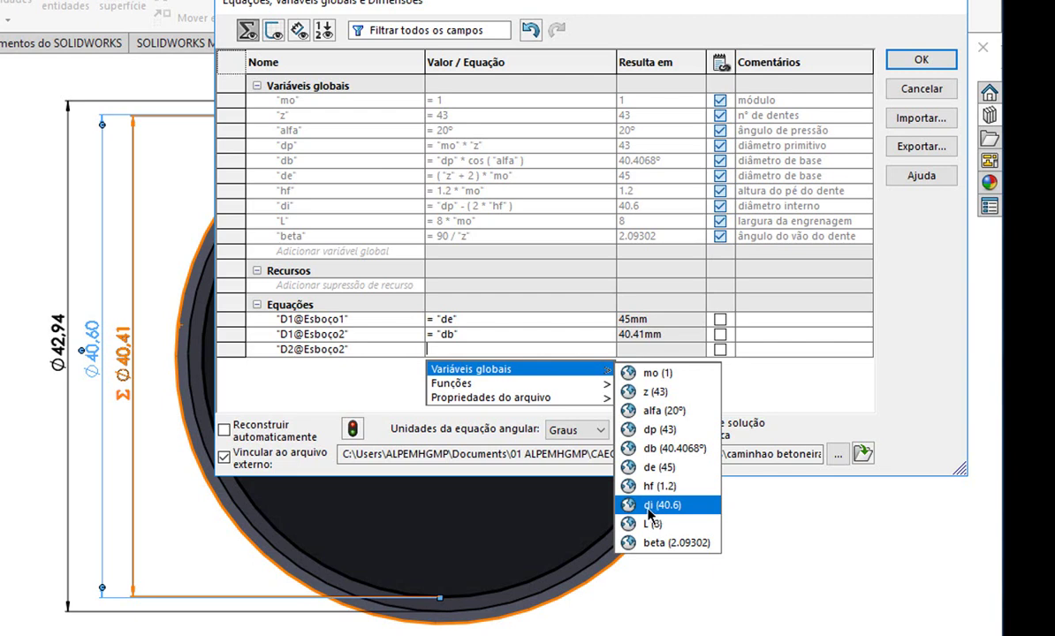
{"action": "left_click", "coordinate": [663, 505]}
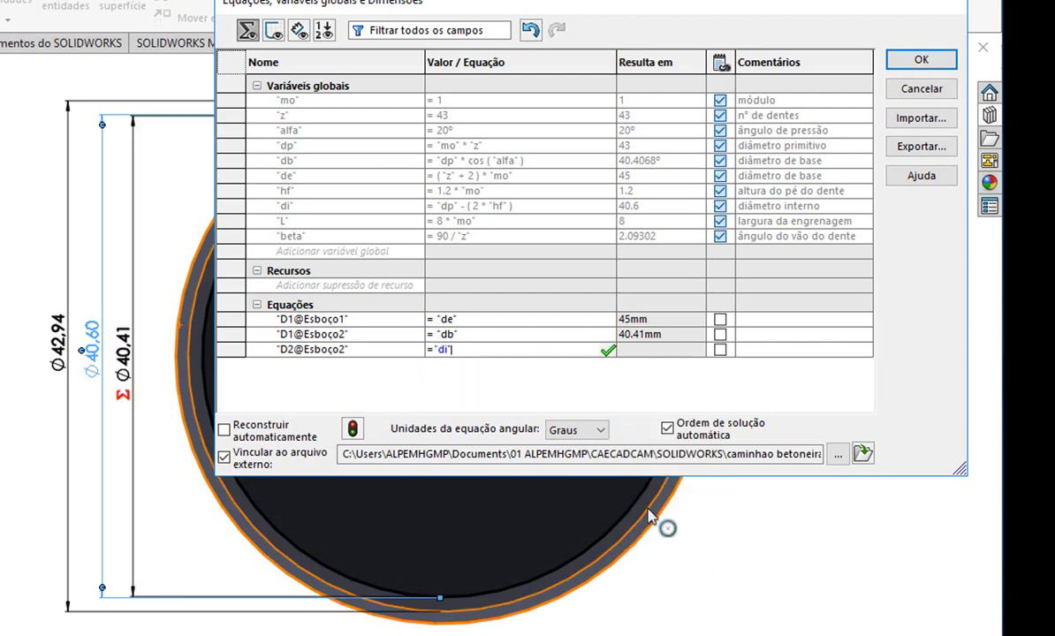
{"action": "left_click", "coordinate": [608, 352]}
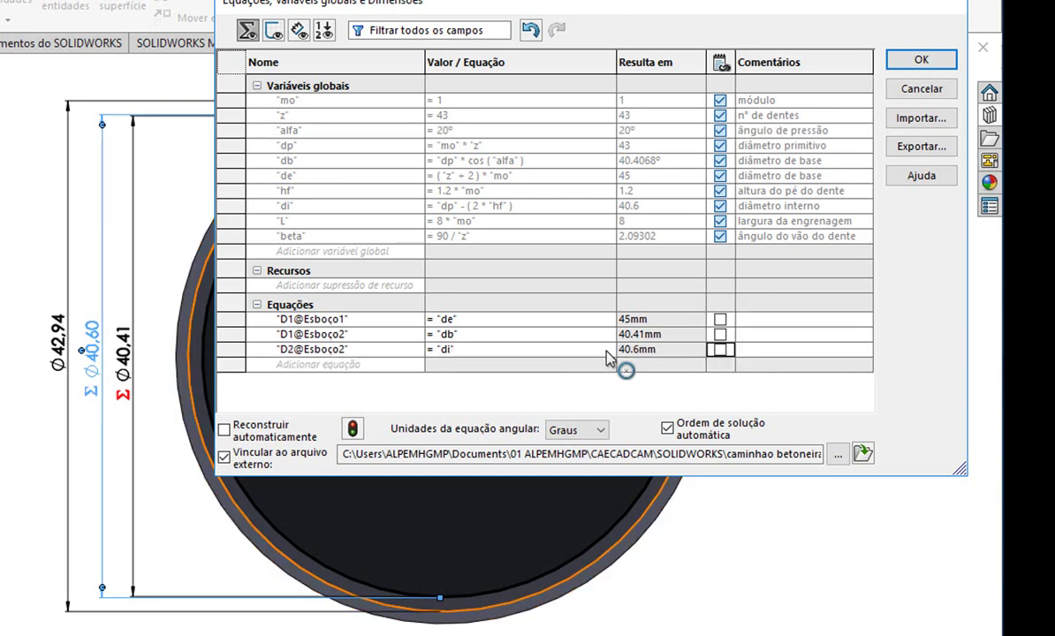
Drive the Ø42.94 circle's diameter with the variable dp and apply the equations.
{"action": "left_click", "coordinate": [320, 365]}
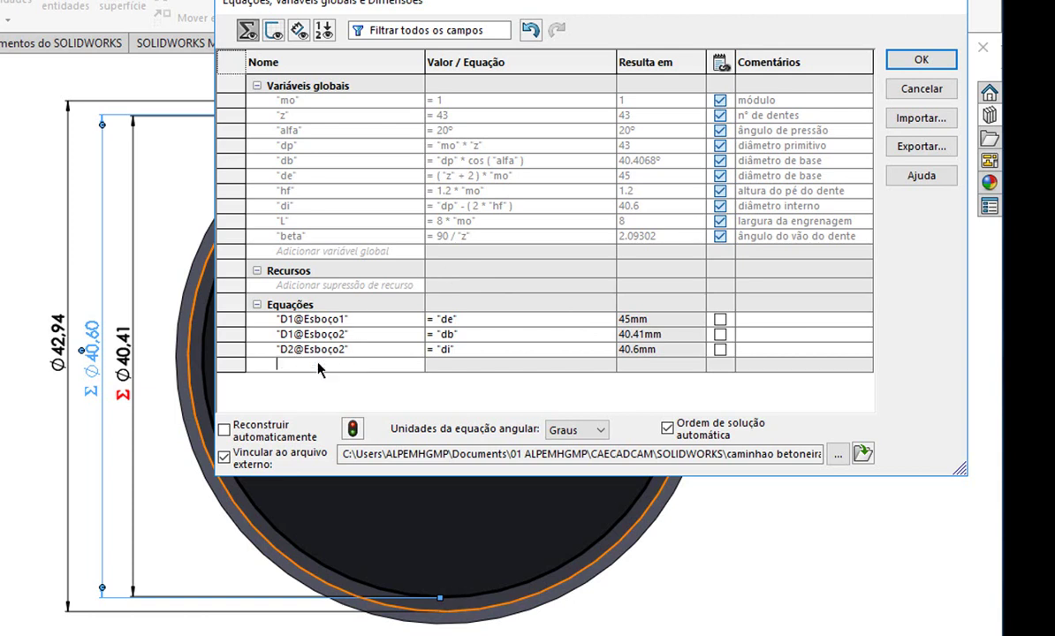
{"action": "left_click", "coordinate": [55, 336]}
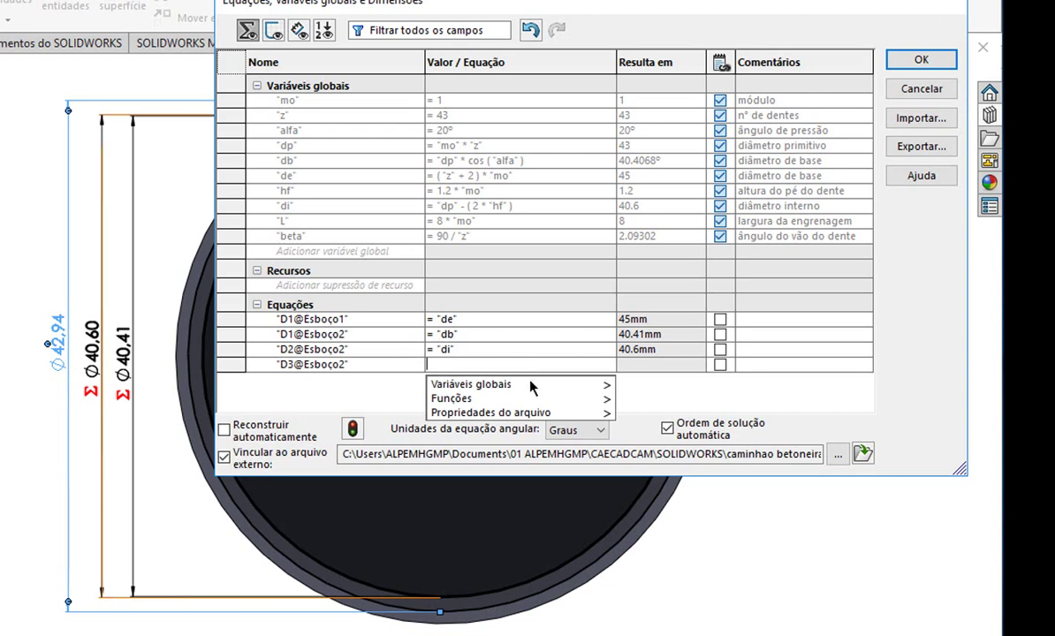
{"action": "mouse_move", "coordinate": [535, 386]}
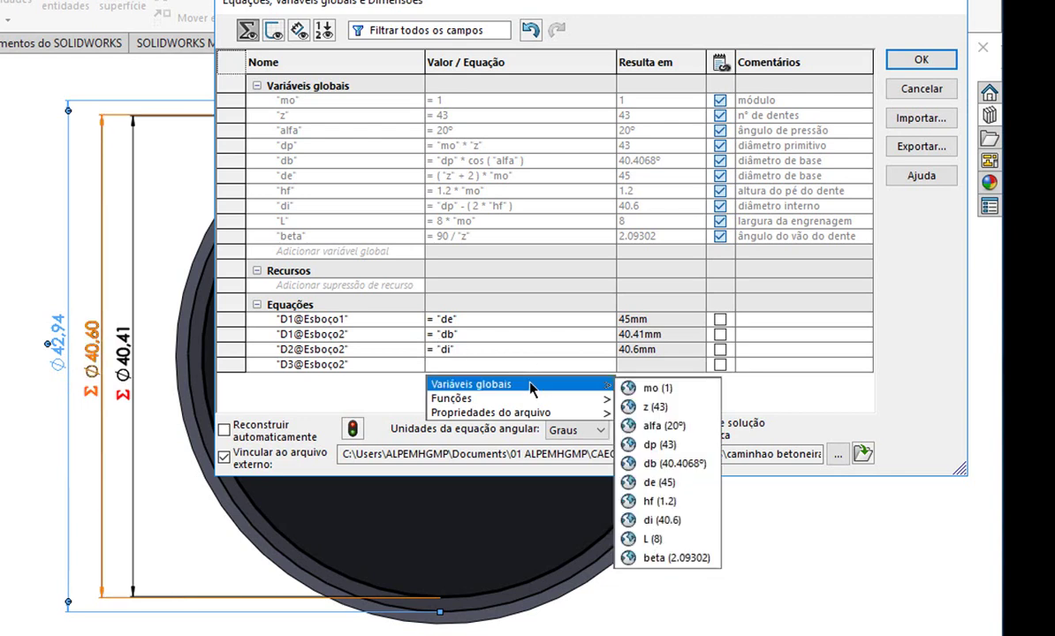
{"action": "left_click", "coordinate": [658, 449]}
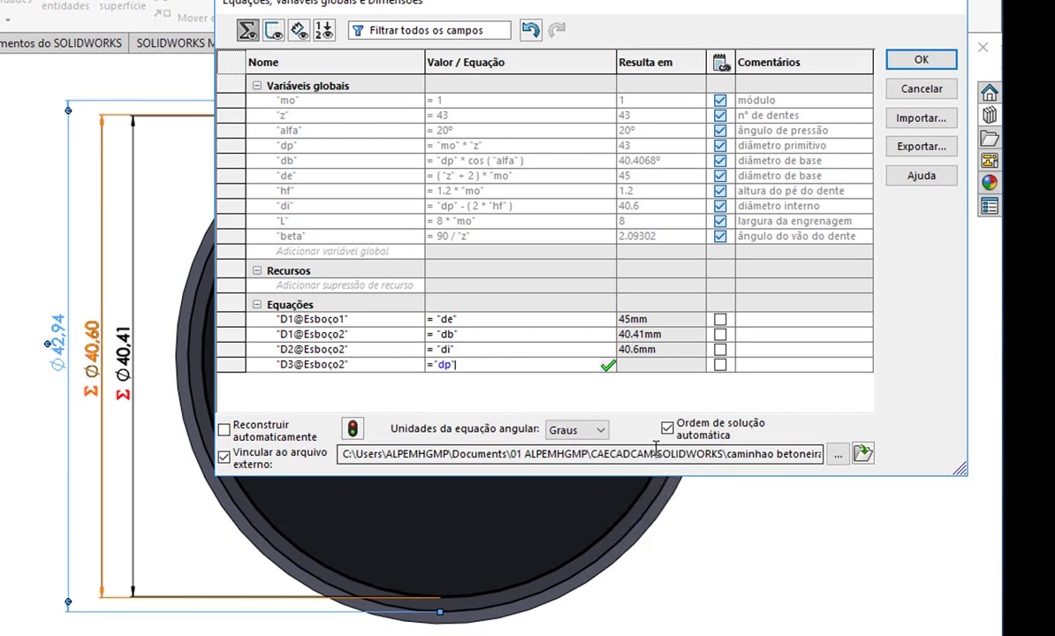
{"action": "left_click", "coordinate": [609, 365]}
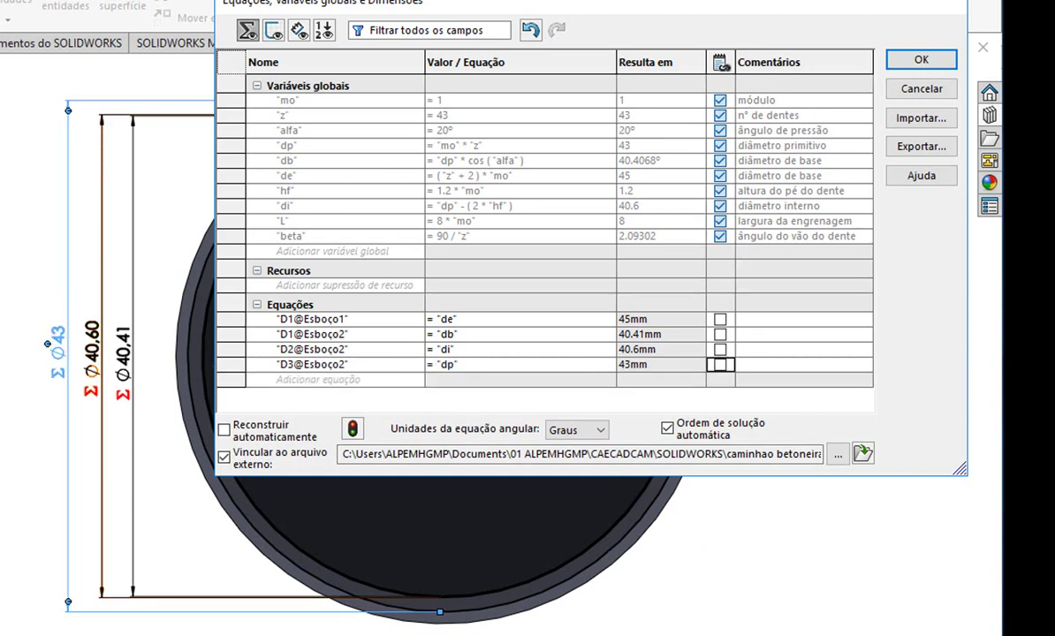
{"action": "left_click", "coordinate": [921, 60]}
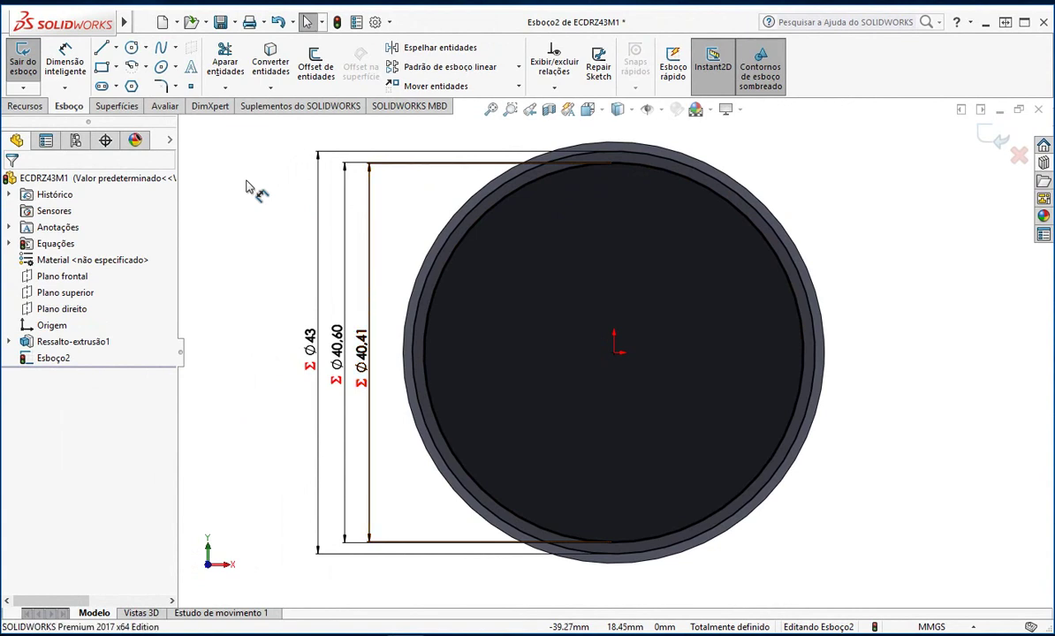
Start a parametric equation-driven curve, cancel it, and reopen the Tools menu.
{"action": "left_click", "coordinate": [24, 107]}
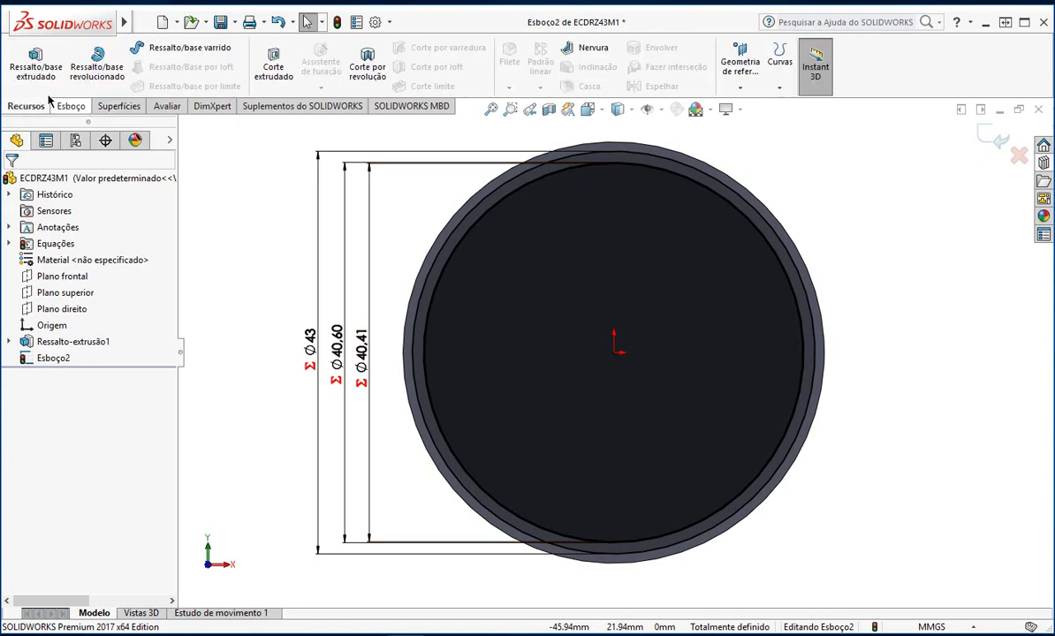
{"action": "left_click", "coordinate": [69, 106]}
{"action": "left_click", "coordinate": [305, 22]}
{"action": "mouse_move", "coordinate": [407, 399]}
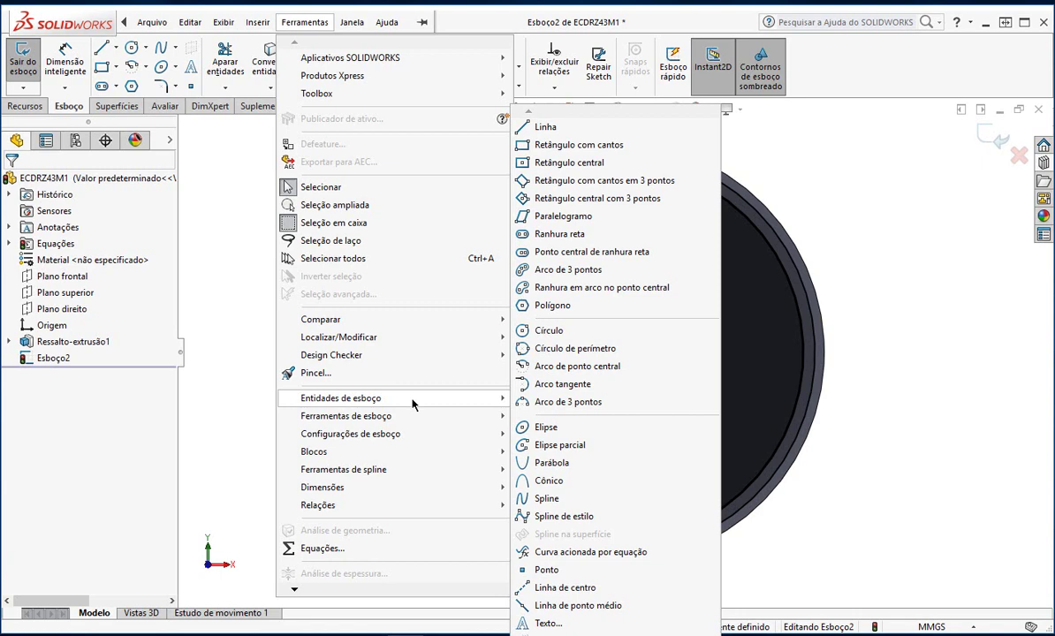
{"action": "left_click", "coordinate": [580, 557]}
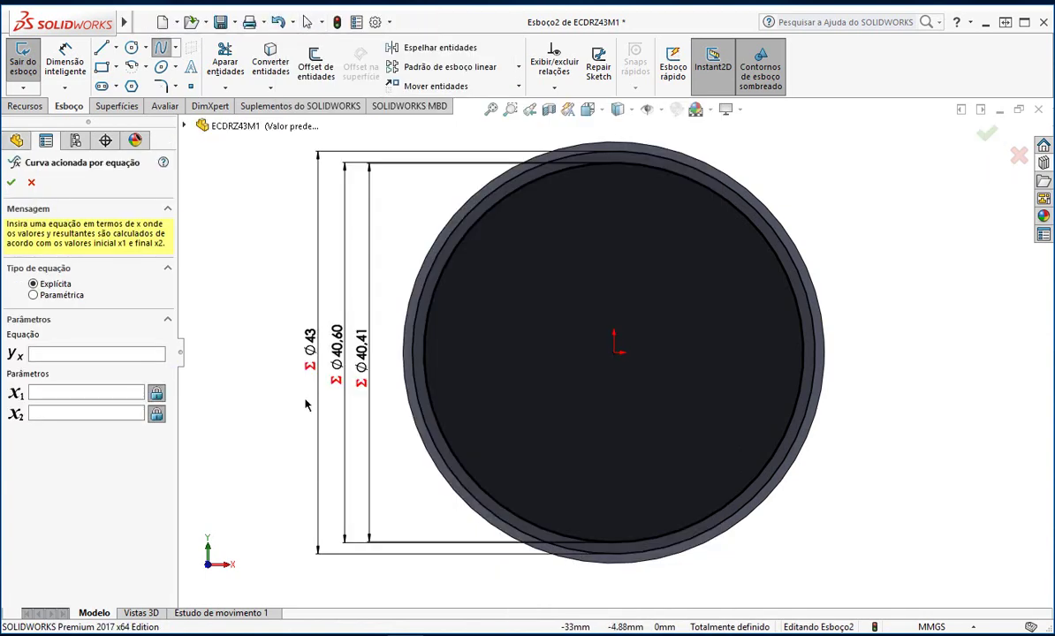
{"action": "left_click", "coordinate": [34, 295]}
{"action": "left_click", "coordinate": [50, 355]}
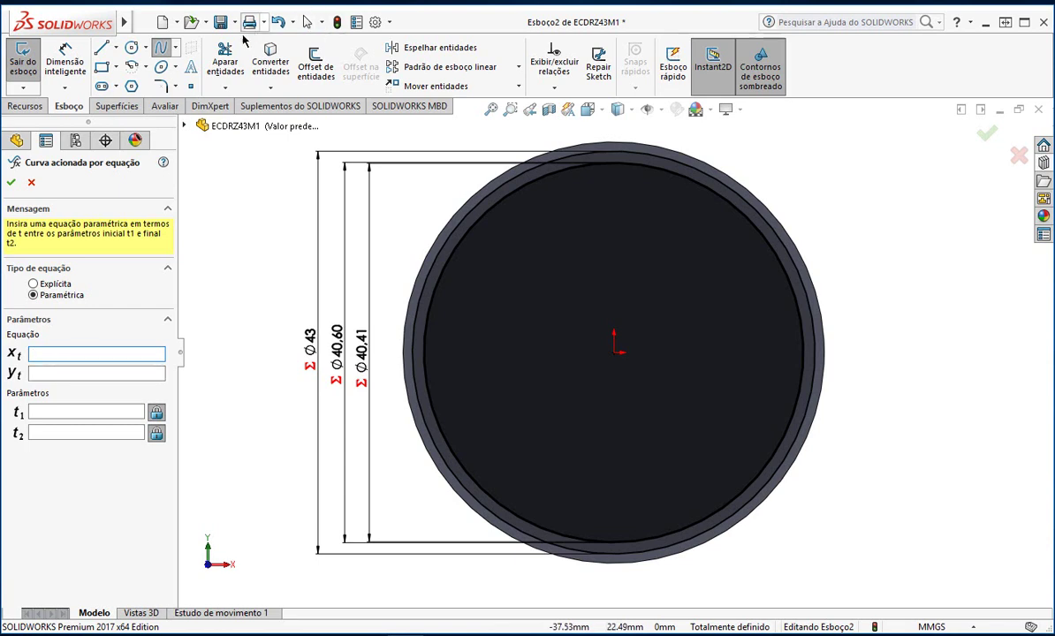
{"action": "left_click", "coordinate": [32, 183]}
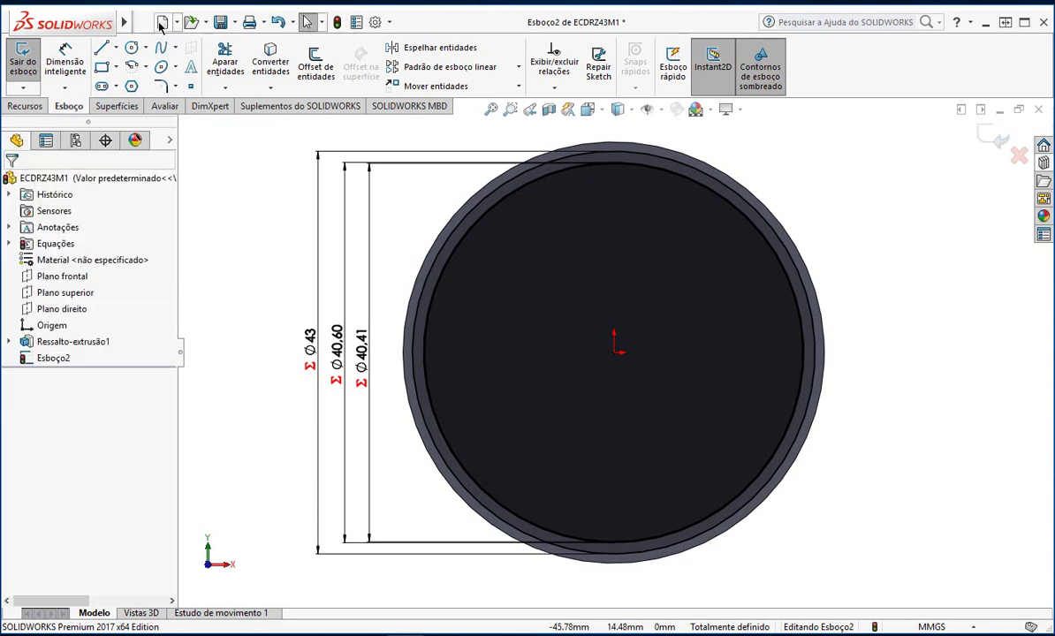
{"action": "mouse_move", "coordinate": [132, 26]}
{"action": "left_click", "coordinate": [304, 22]}
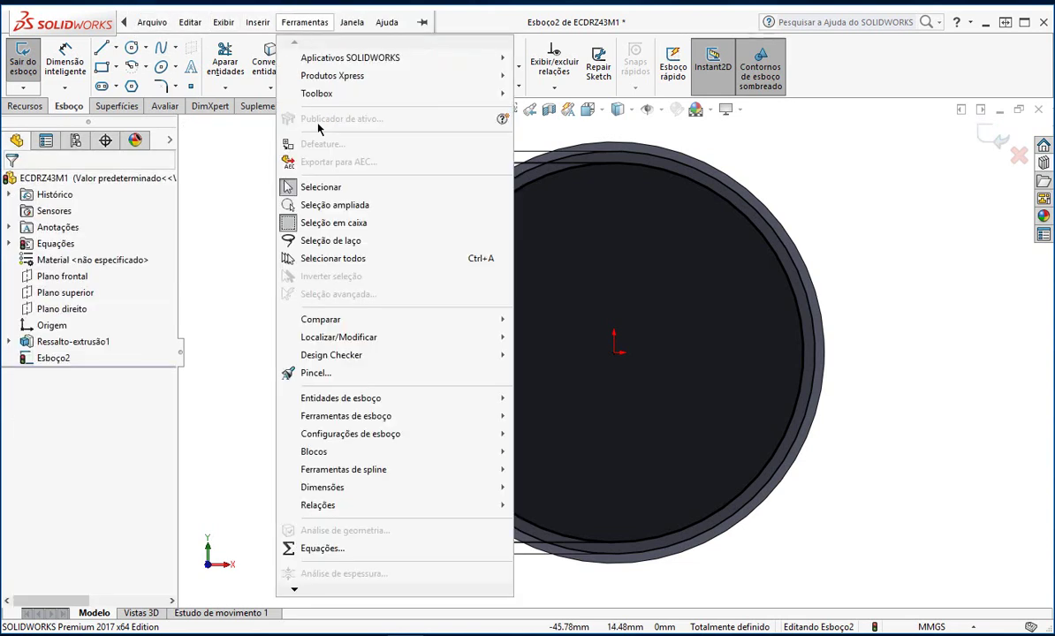
Copy the D1@Esboço2 name from Equations, then select the evolventeequacao file in caminhao betoneira.
{"action": "left_click", "coordinate": [354, 549]}
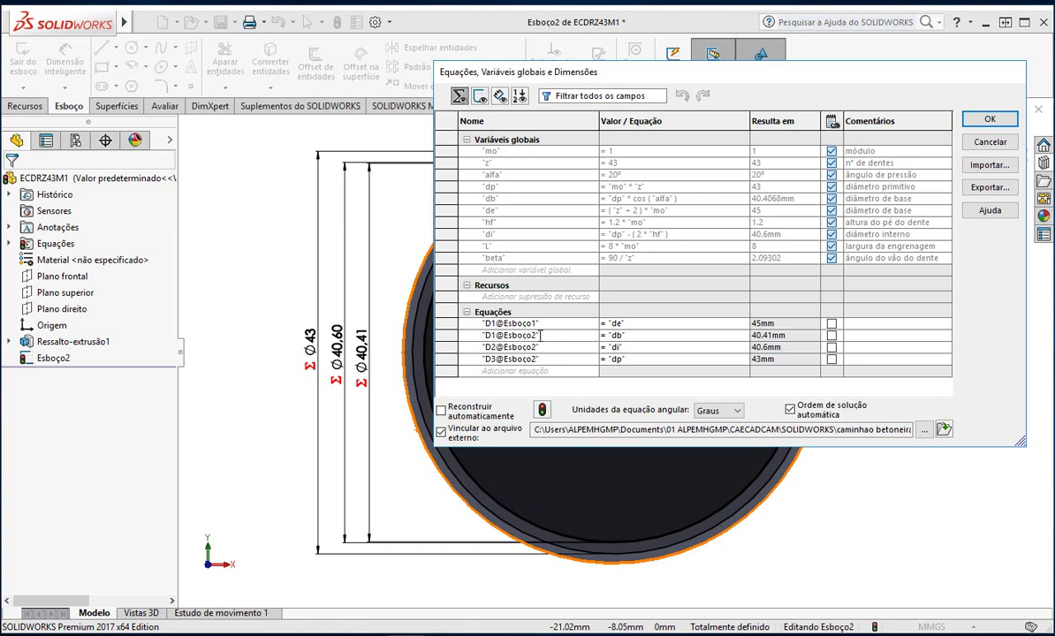
{"action": "left_click_drag", "start_coordinate": [541, 335], "coordinate": [480, 340]}
{"action": "key", "text": "ctrl+c"}
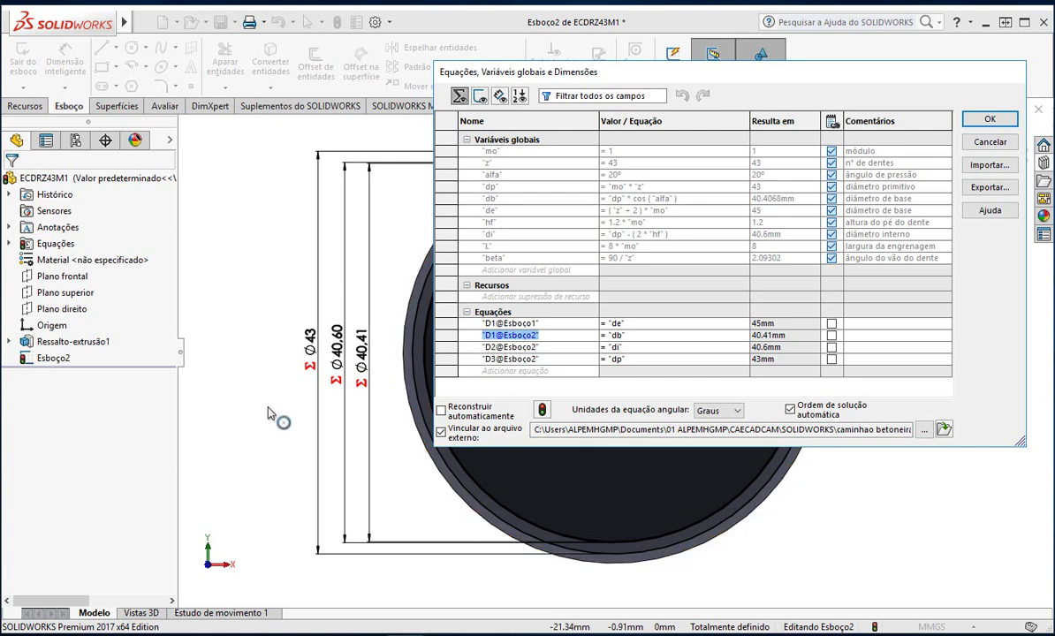
{"action": "left_click", "coordinate": [988, 118]}
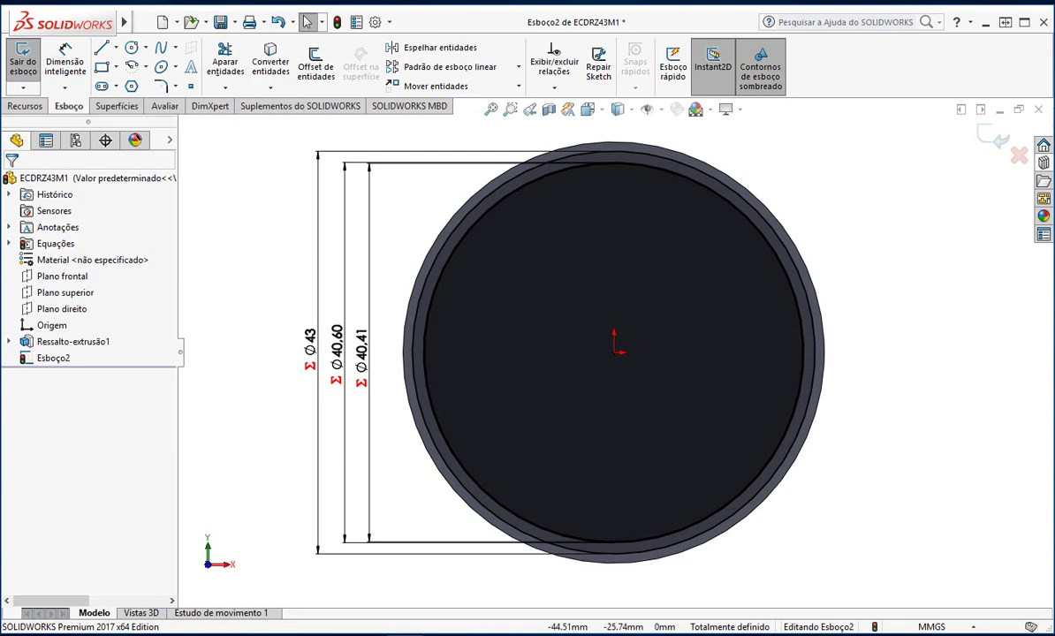
{"action": "key", "text": "alt+Tab"}
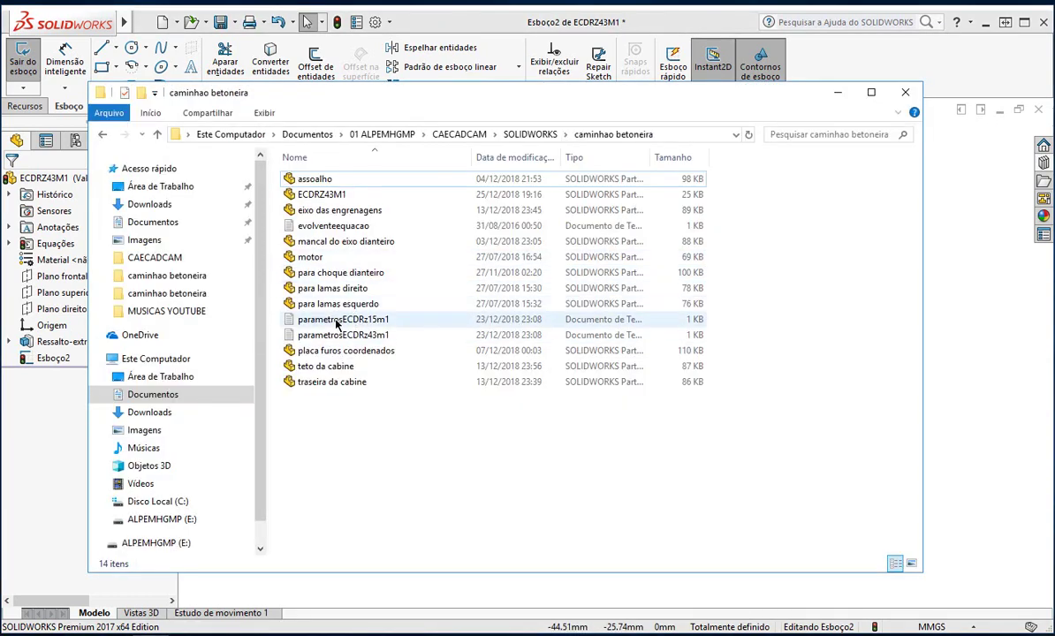
{"action": "left_click", "coordinate": [334, 228]}
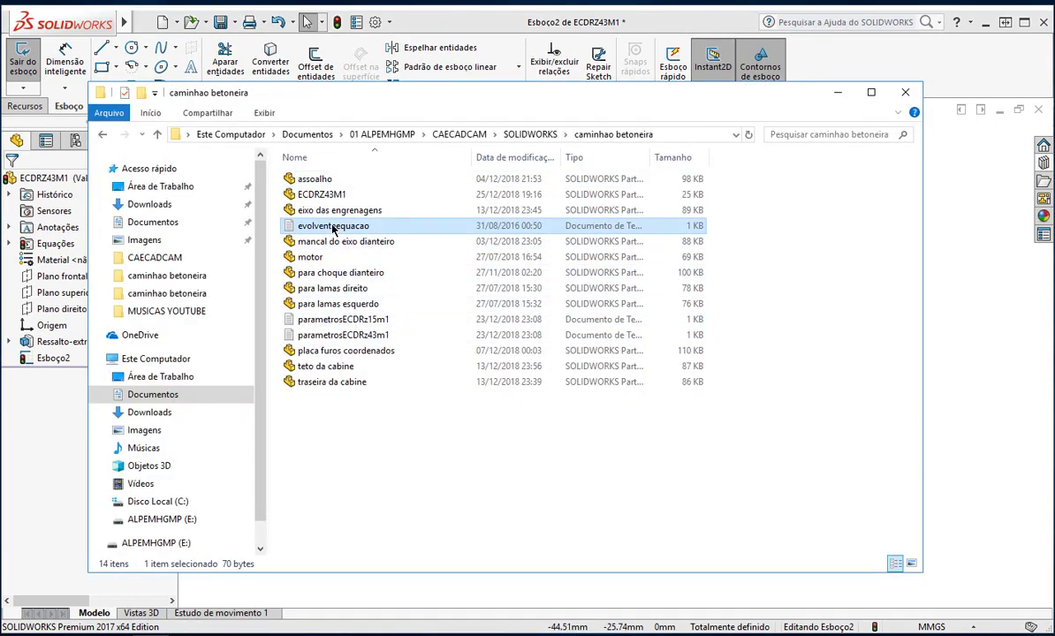
In evolventeequacao, replace D2@Esboço2 with D1@Esboço2 on both equation lines, then set Notepad aside.
{"action": "double_click", "coordinate": [334, 228]}
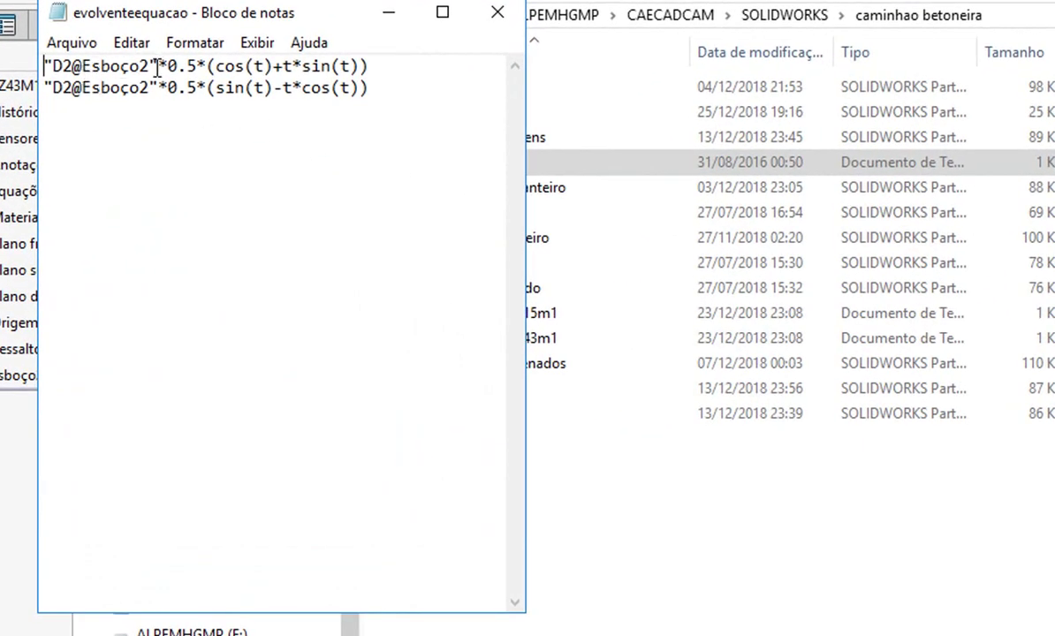
{"action": "left_click_drag", "start_coordinate": [158, 66], "coordinate": [45, 70]}
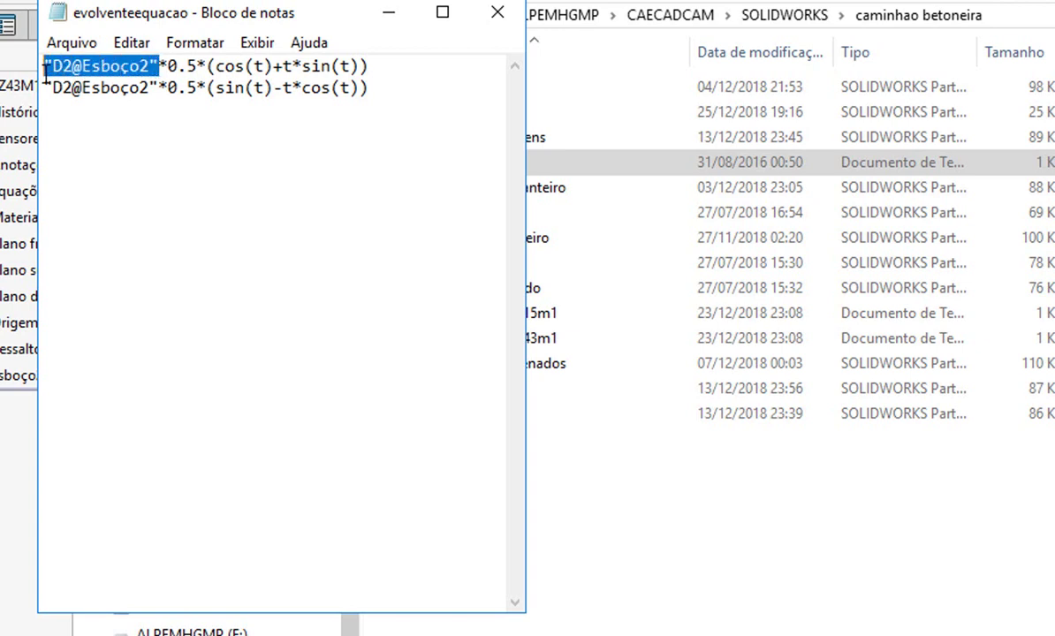
{"action": "key", "text": "ctrl+v"}
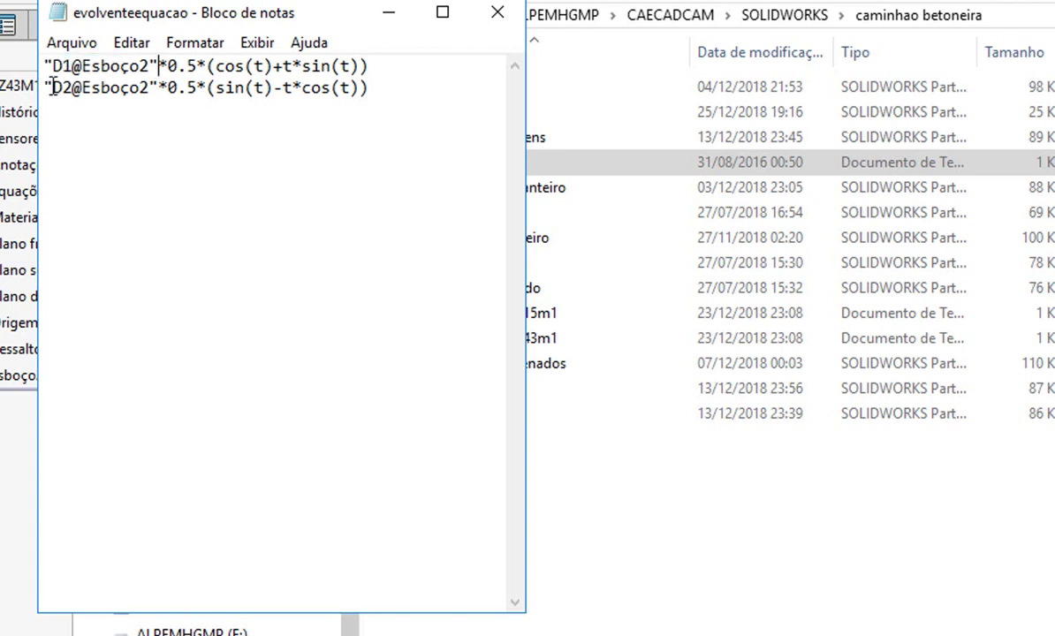
{"action": "left_click_drag", "start_coordinate": [157, 85], "coordinate": [39, 91]}
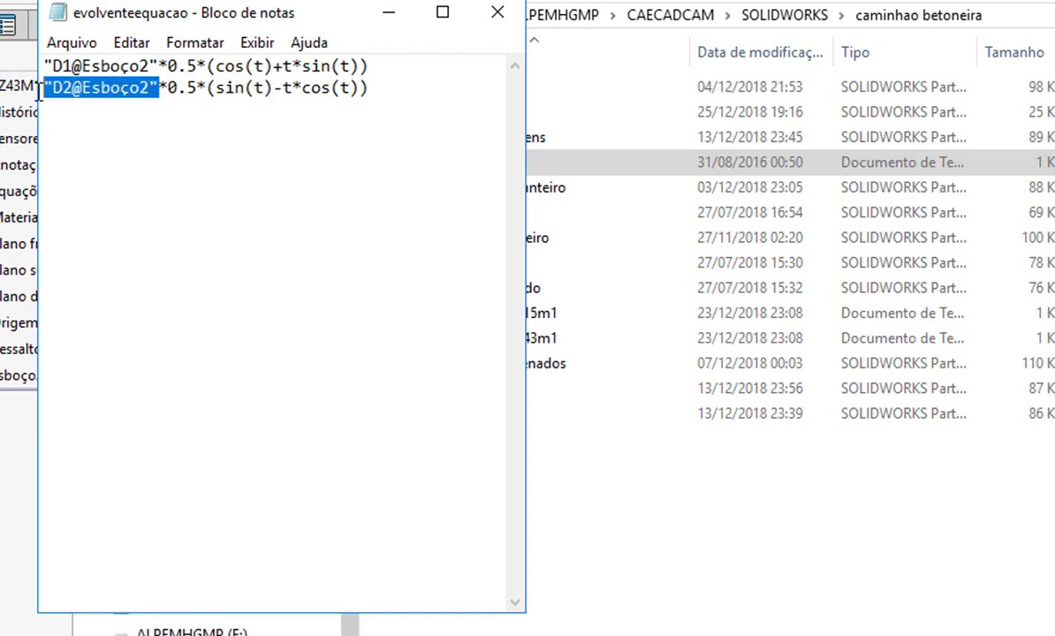
{"action": "key", "text": "ctrl+v"}
{"action": "left_click", "coordinate": [105, 166]}
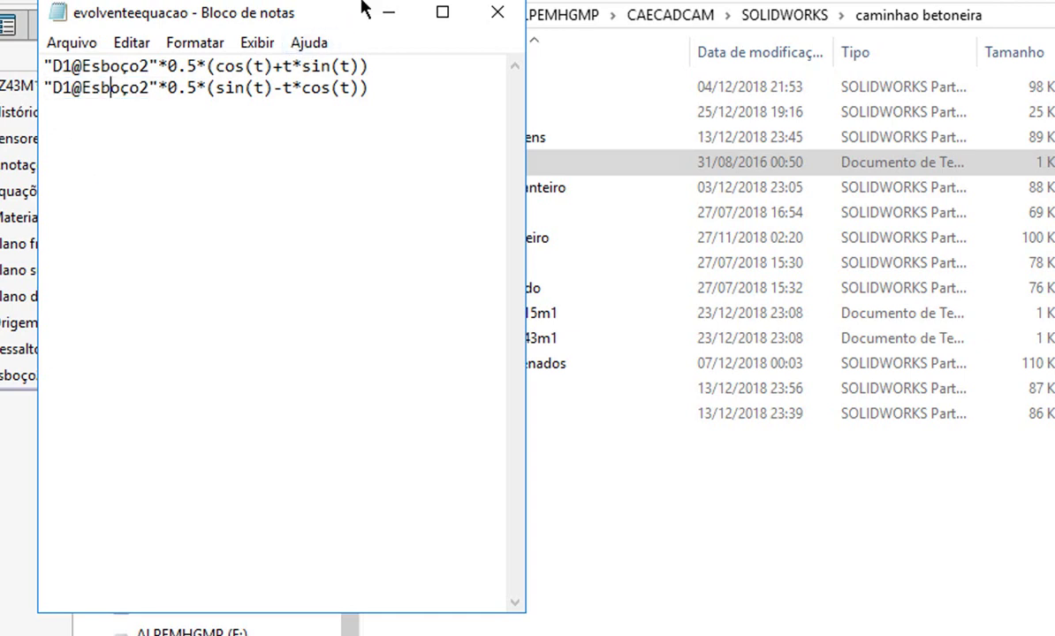
{"action": "left_click_drag", "start_coordinate": [329, 19], "coordinate": [102, 112]}
{"action": "left_click", "coordinate": [153, 106]}
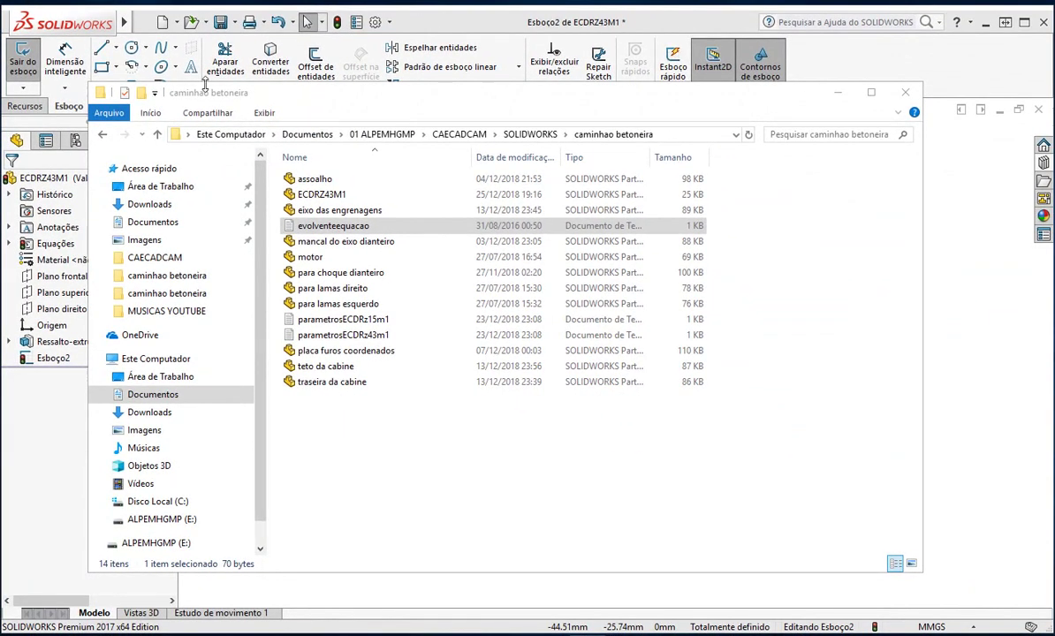
Hide File Explorer and start Ferramentas > Entidades de esboço > Curva acionada por equação.
{"action": "left_click", "coordinate": [837, 95]}
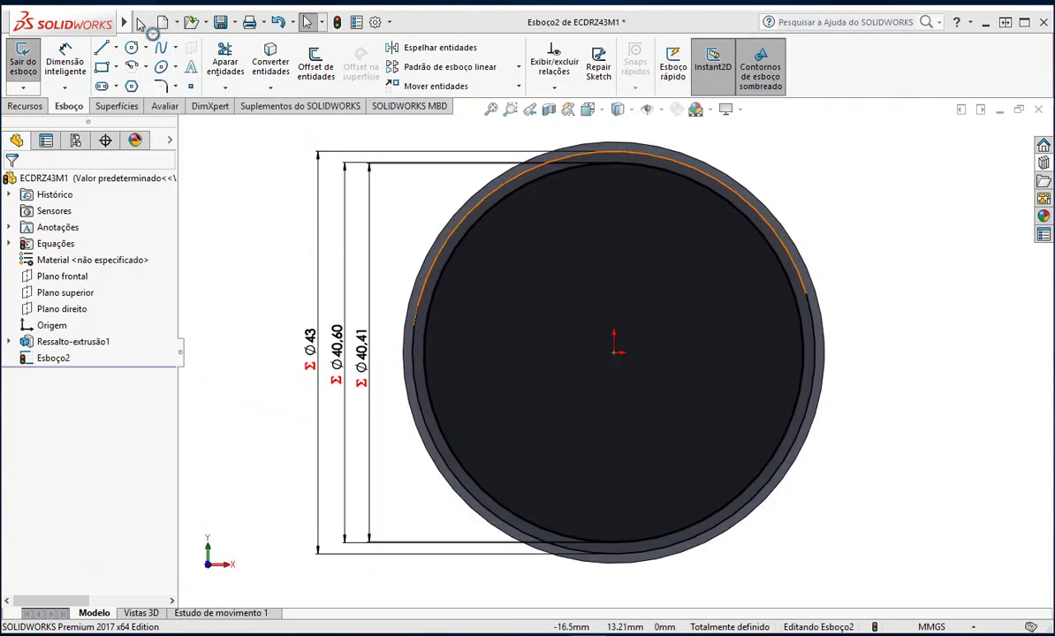
{"action": "mouse_move", "coordinate": [126, 24]}
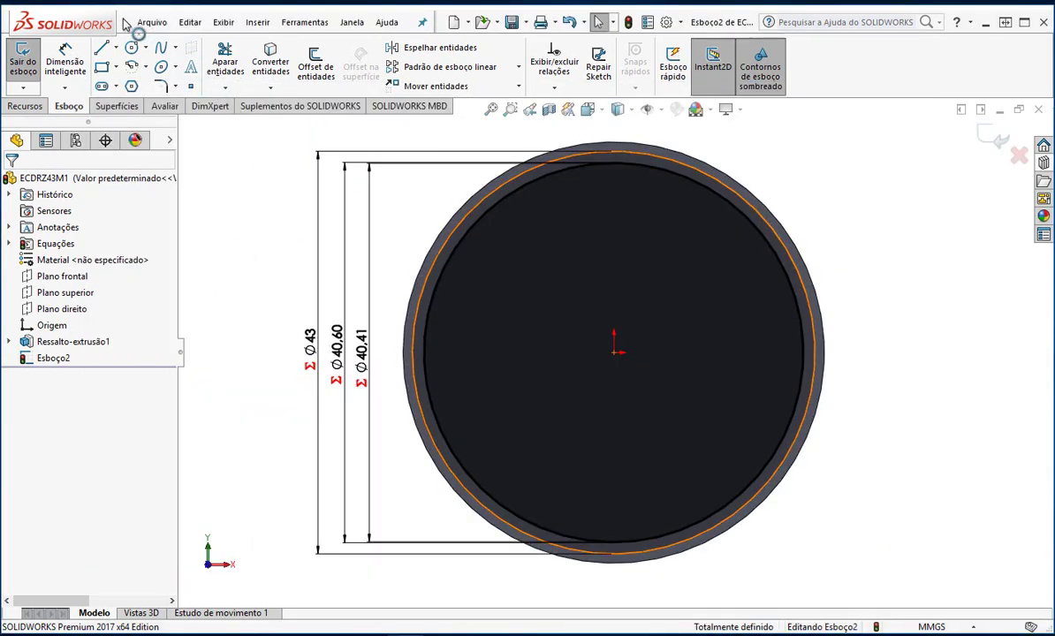
{"action": "left_click", "coordinate": [300, 22]}
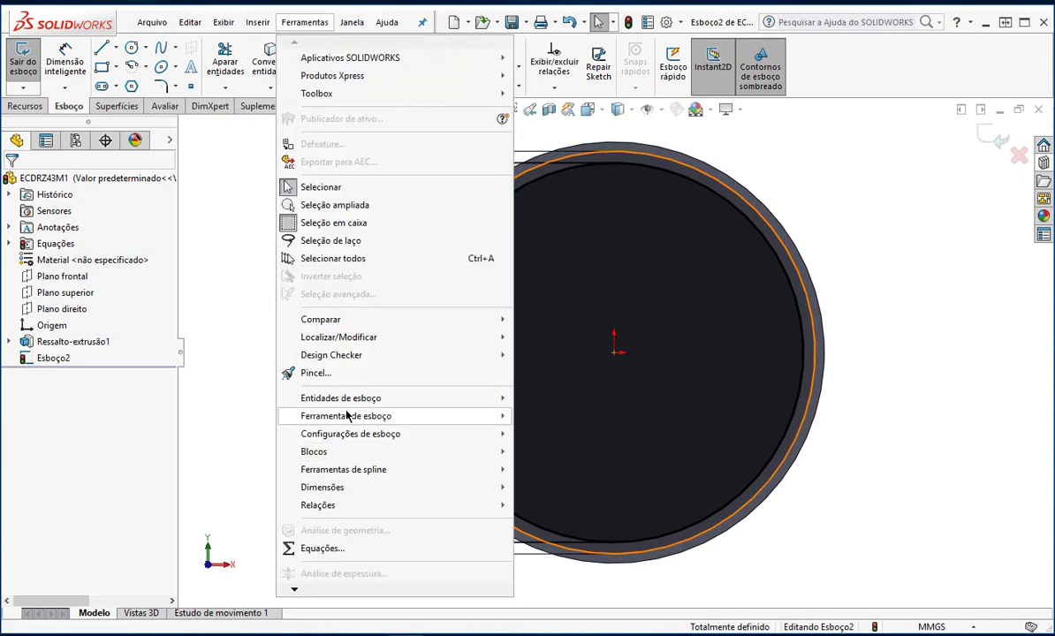
{"action": "mouse_move", "coordinate": [346, 421]}
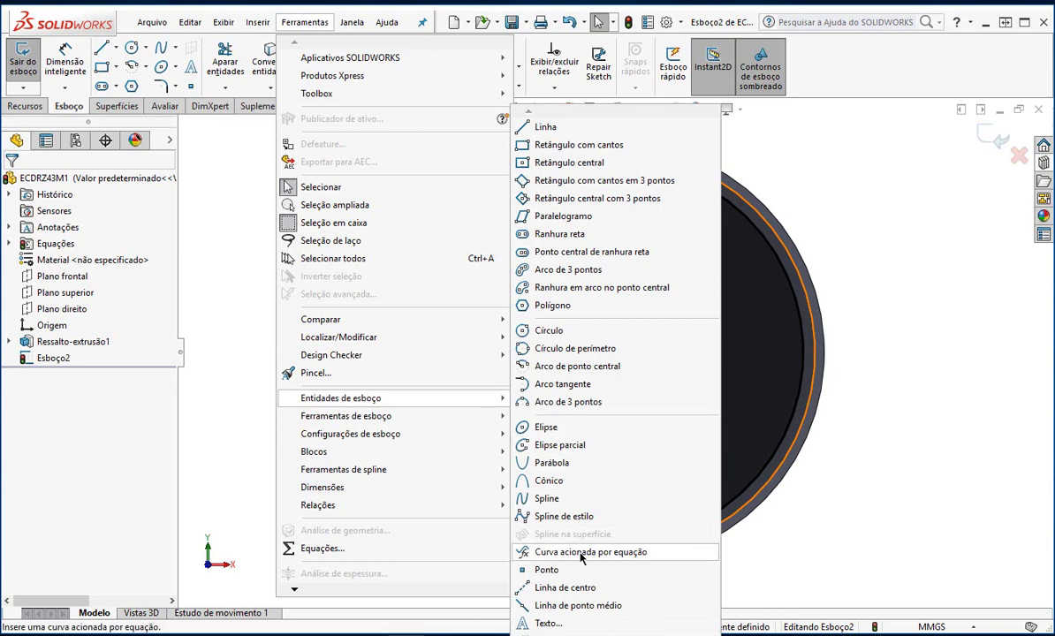
{"action": "left_click", "coordinate": [582, 553]}
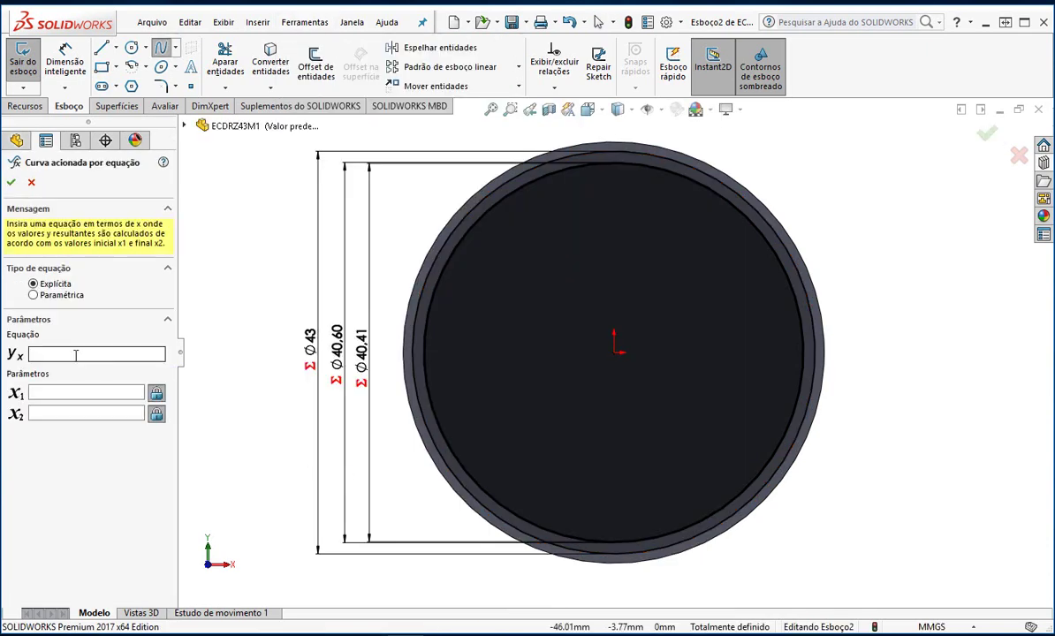
Make the curve Paramétrica and paste the x_t and y_t involute equations from Notepad.
{"action": "left_click", "coordinate": [32, 295]}
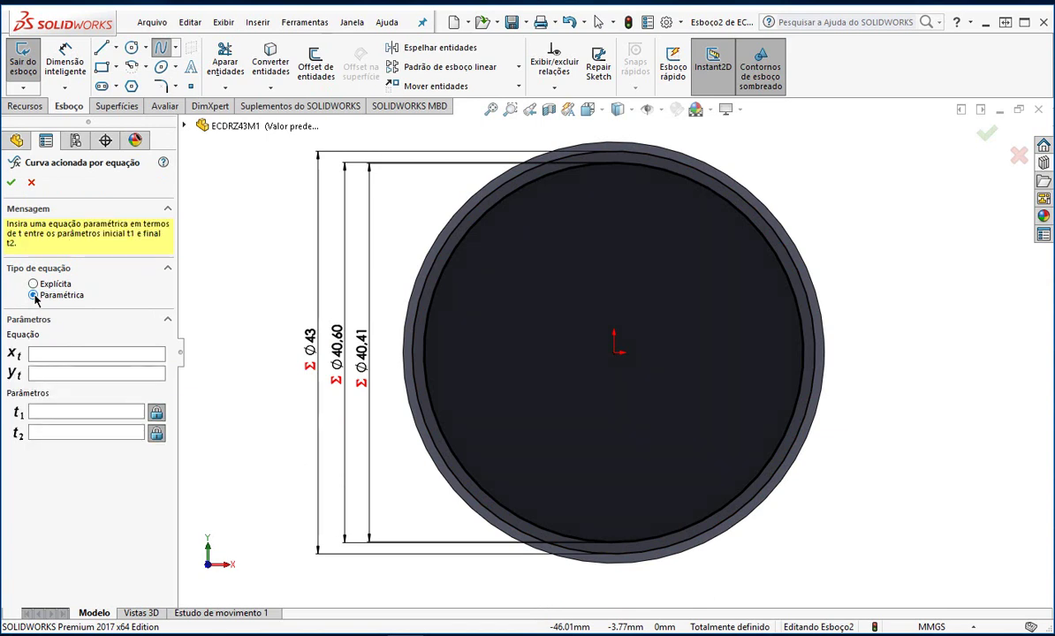
{"action": "left_click", "coordinate": [48, 352]}
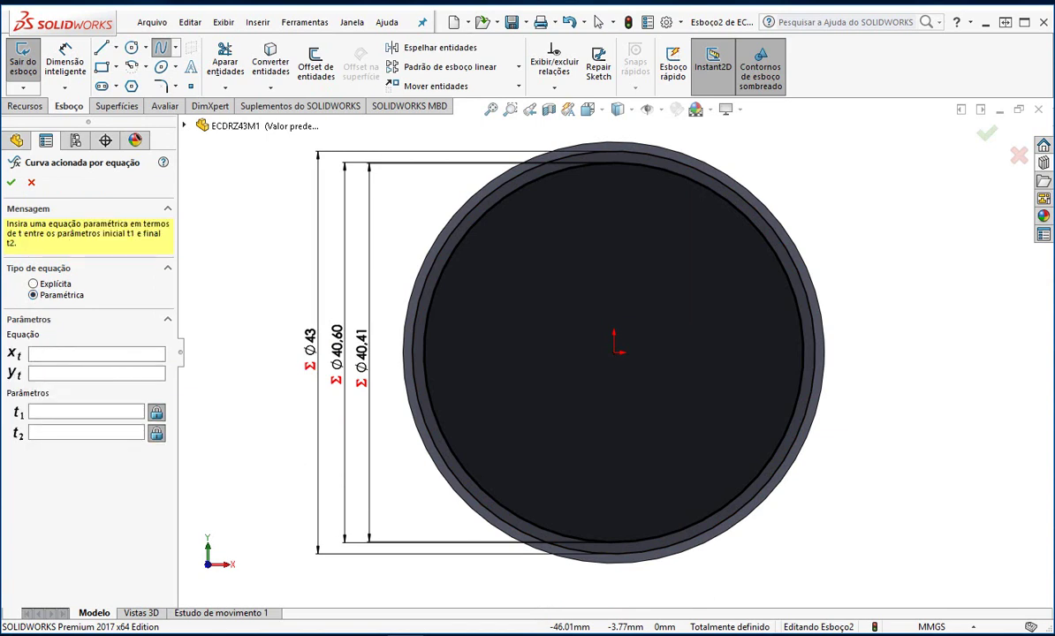
{"action": "key", "text": "alt+Tab"}
{"action": "left_click_drag", "start_coordinate": [394, 113], "coordinate": [778, 139]}
{"action": "left_click_drag", "start_coordinate": [730, 171], "coordinate": [947, 171]}
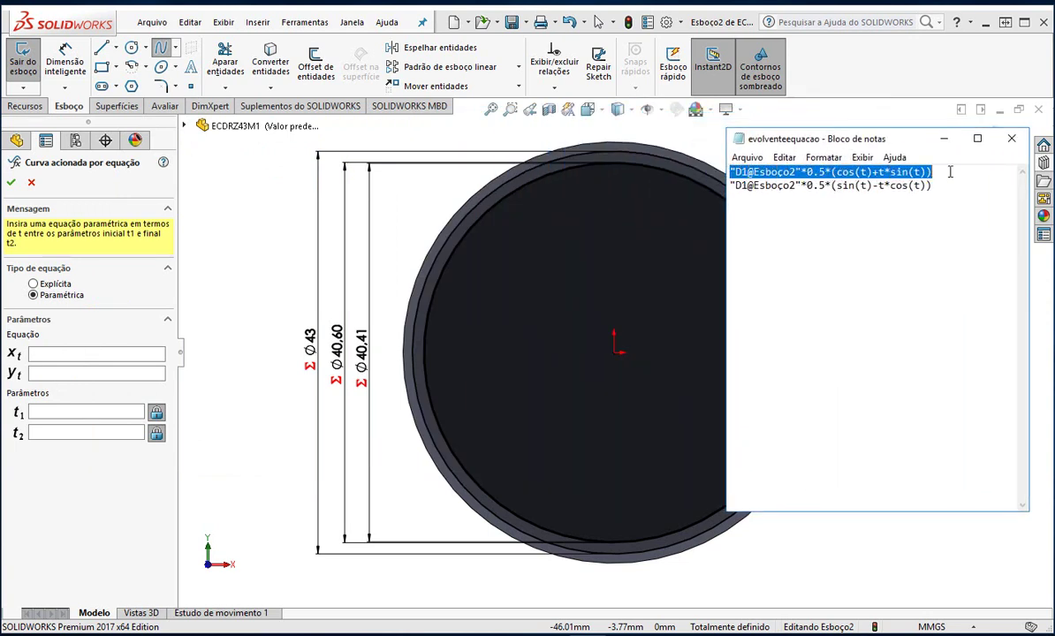
{"action": "left_click", "coordinate": [50, 352]}
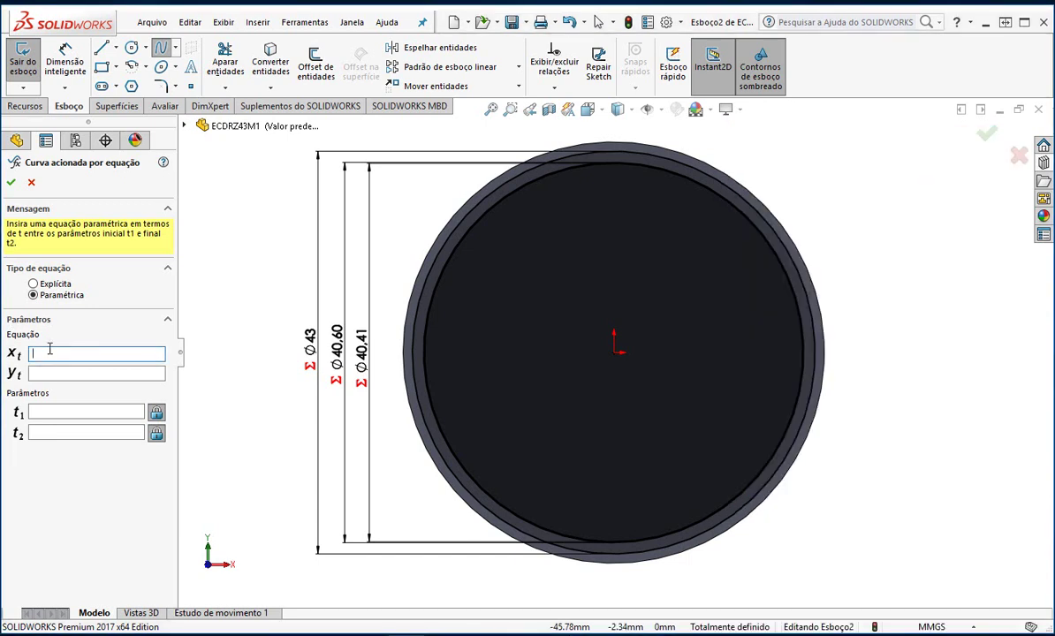
{"action": "type", "text": "D1@Esboco2\"*0.5*(cos(t)+t*sin(t))"}
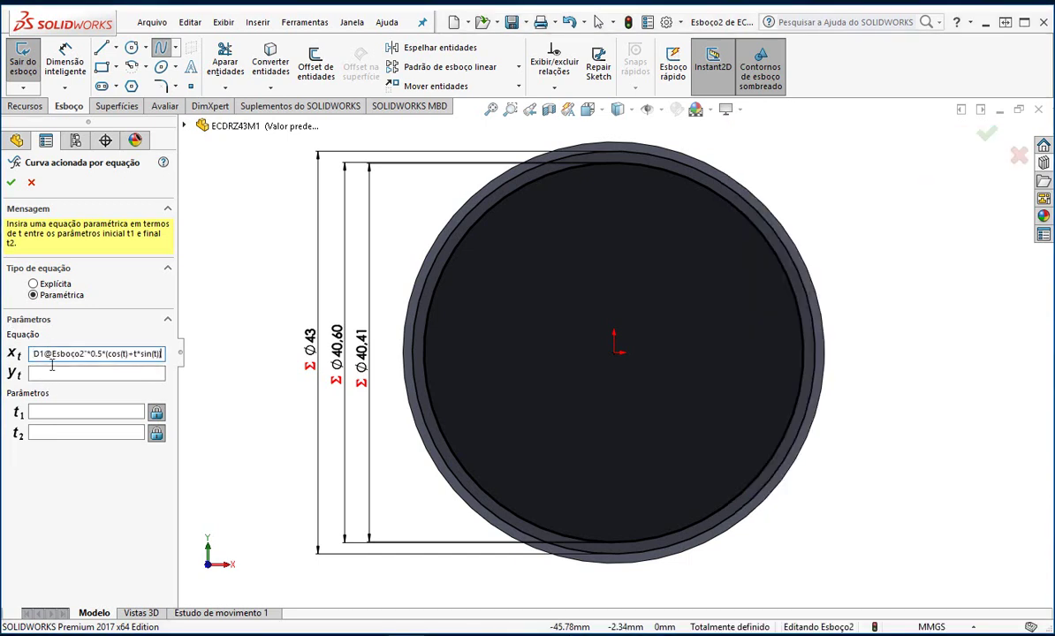
{"action": "left_click", "coordinate": [51, 372]}
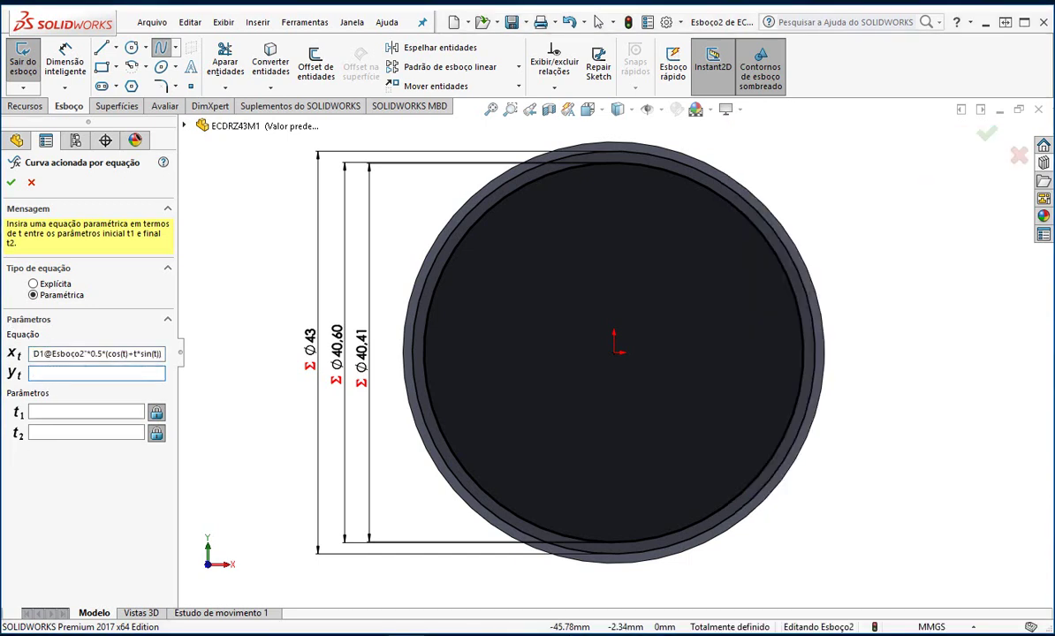
{"action": "key", "text": "alt+Tab"}
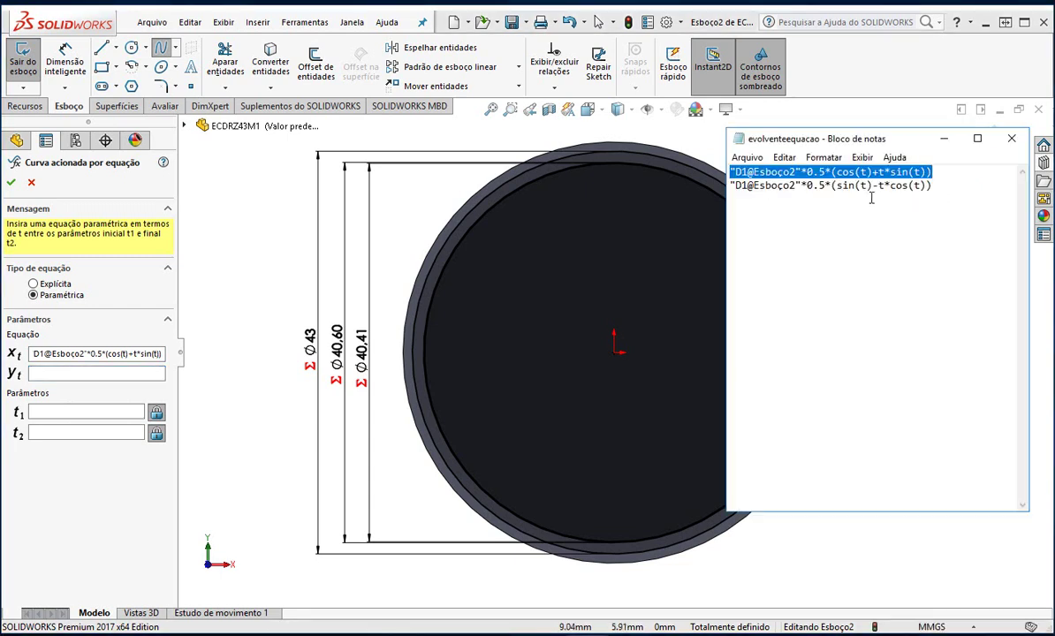
{"action": "left_click_drag", "start_coordinate": [732, 184], "coordinate": [959, 187]}
{"action": "key", "text": "ctrl+c"}
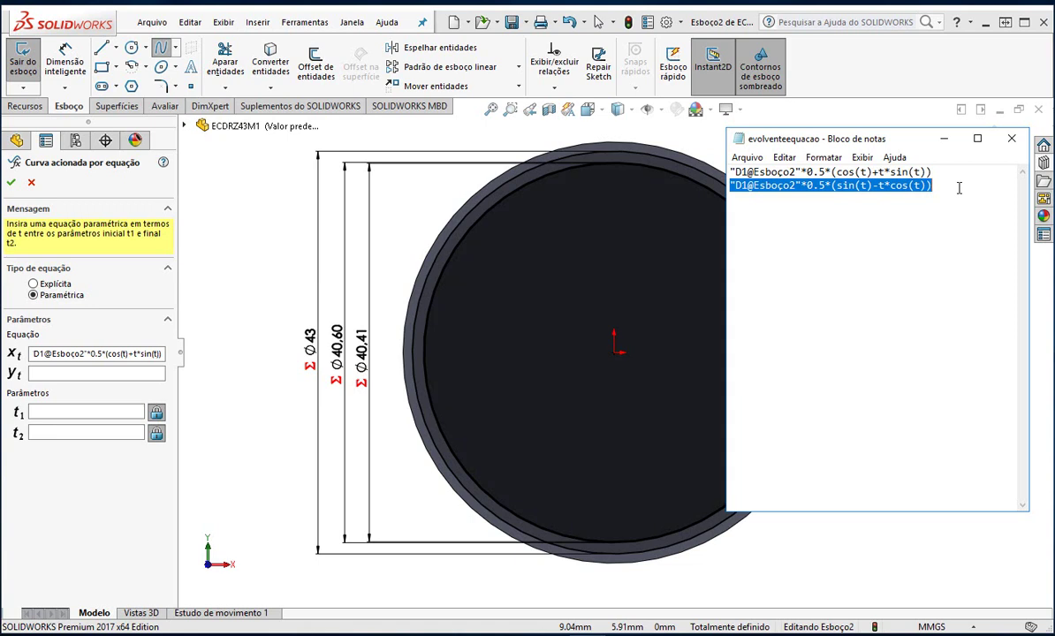
{"action": "left_click", "coordinate": [55, 375]}
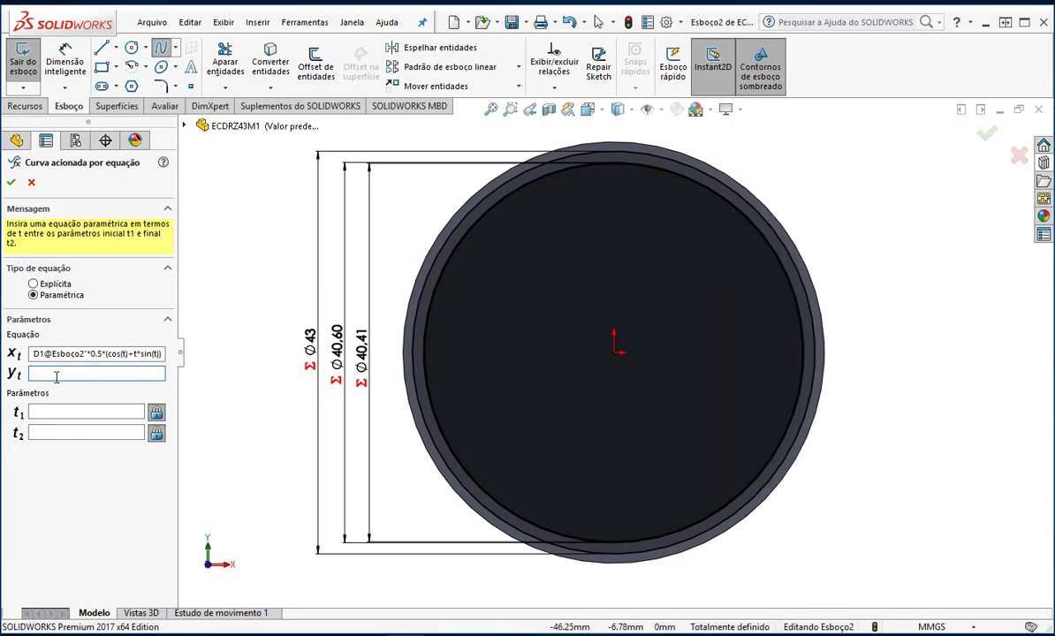
{"action": "key", "text": "ctrl+v"}
Set t1 = 0 and t2 = 1, then accept the involute curve.
{"action": "left_click", "coordinate": [51, 412]}
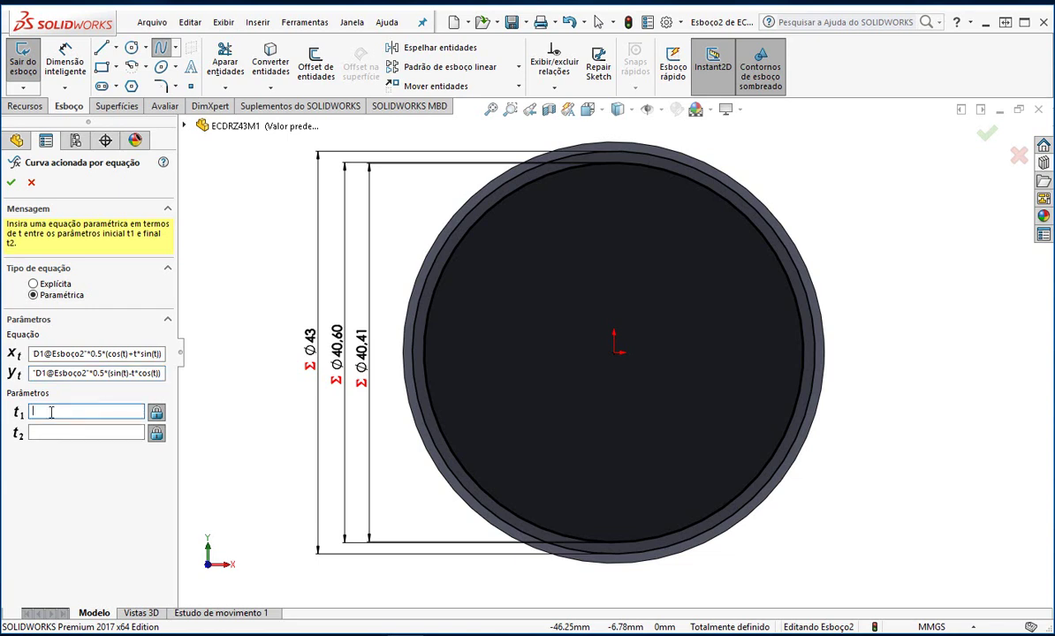
{"action": "type", "text": "0"}
{"action": "left_click", "coordinate": [60, 433]}
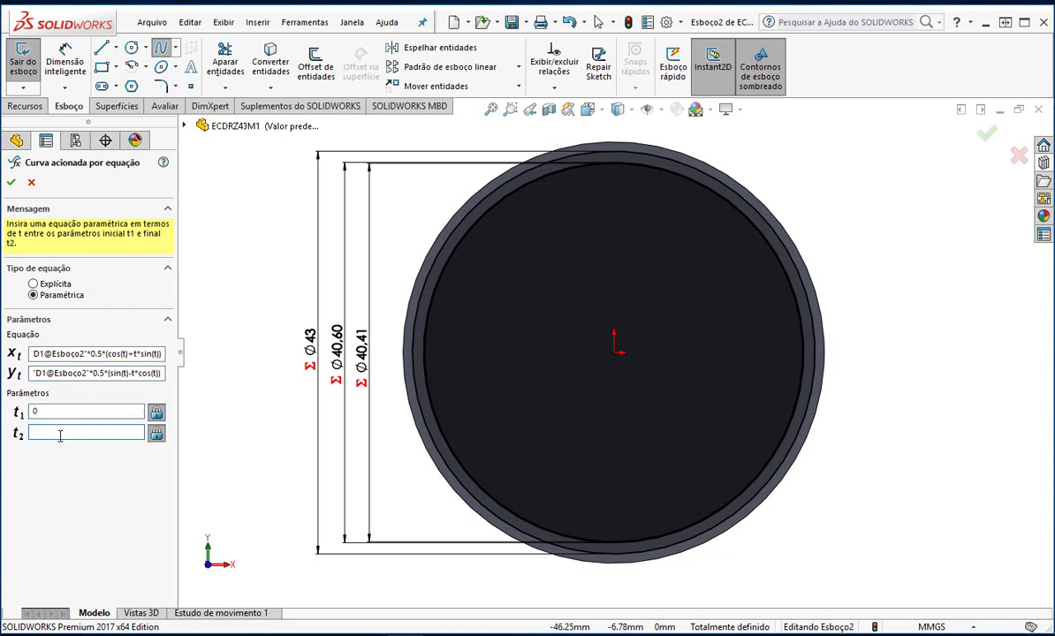
{"action": "left_click", "coordinate": [86, 411]}
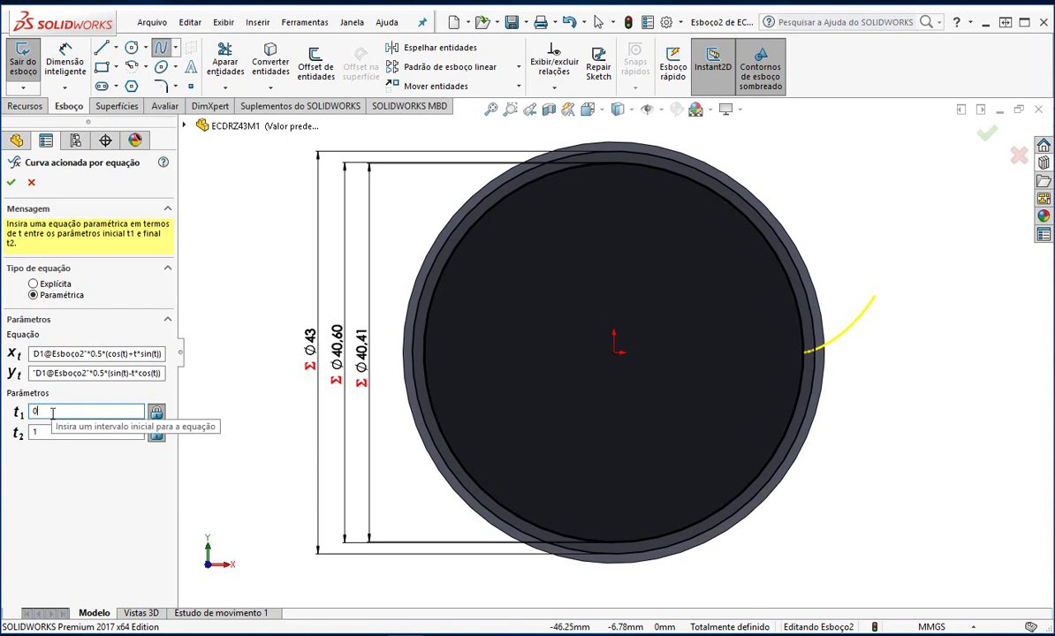
{"action": "left_click", "coordinate": [11, 184]}
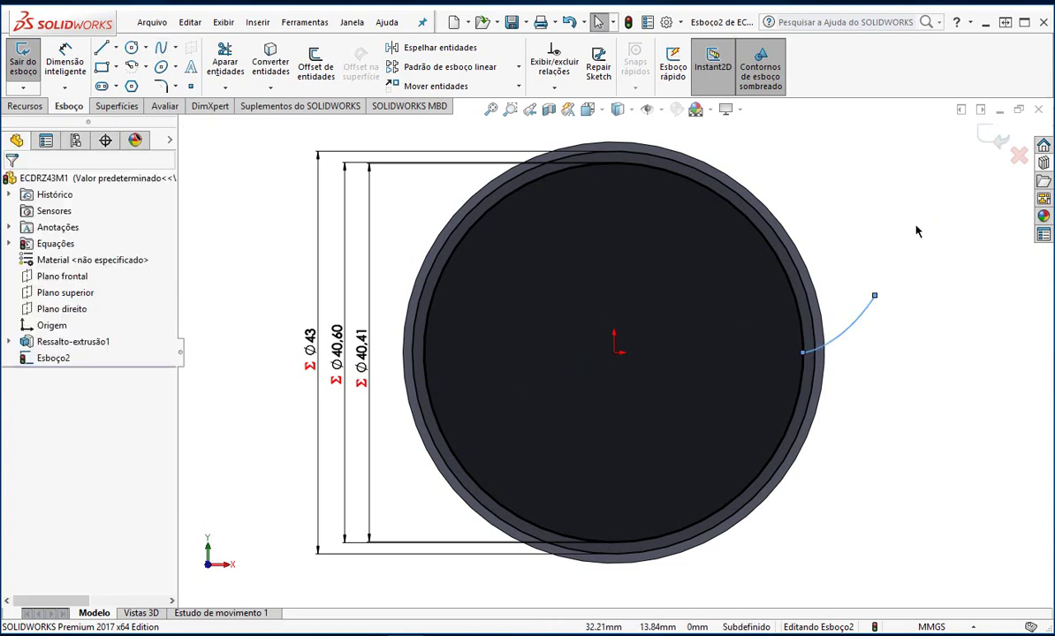
Zoom in on where the involute curve starts on the circle.
{"action": "scroll", "coordinate": [879, 365], "scroll_direction": "down", "scroll_amount": 5}
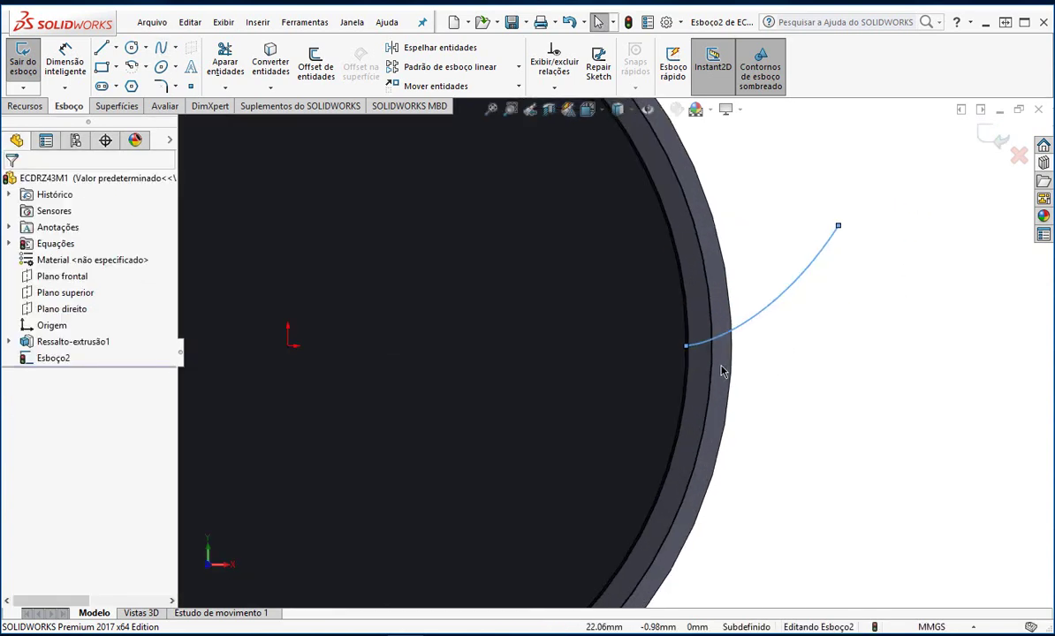
{"action": "scroll", "coordinate": [636, 358], "scroll_direction": "down", "scroll_amount": 6}
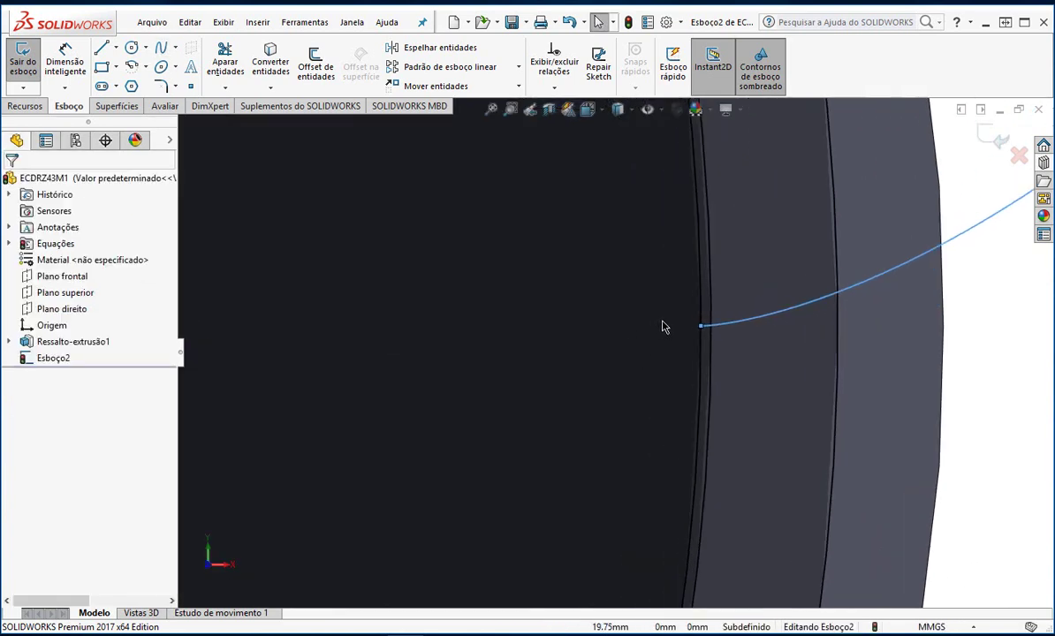
{"action": "scroll", "coordinate": [665, 327], "scroll_direction": "down", "scroll_amount": 2}
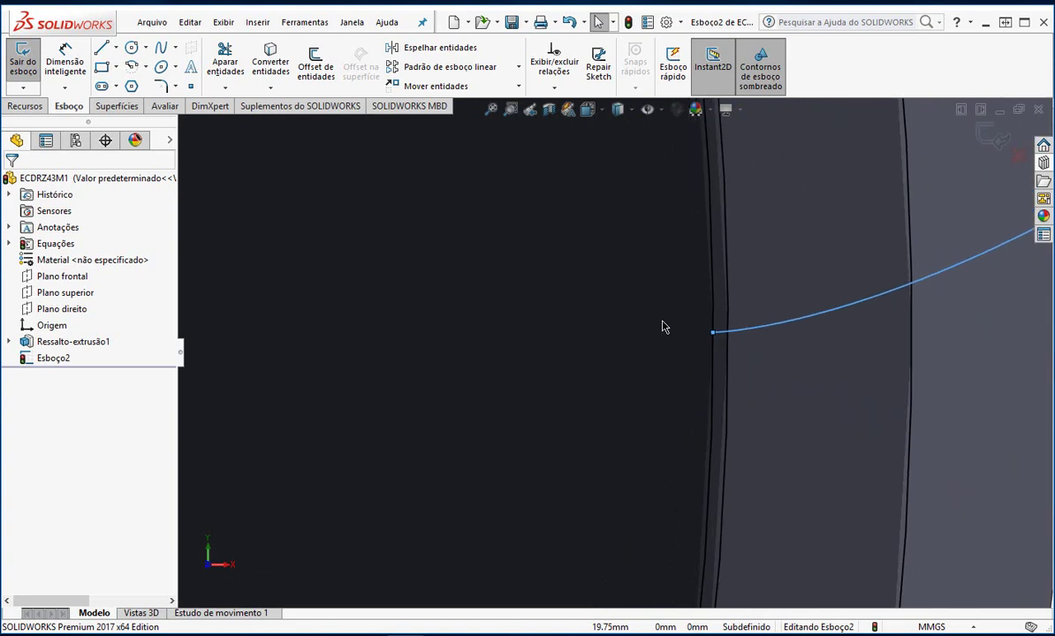
{"action": "scroll", "coordinate": [554, 405], "scroll_direction": "up", "scroll_amount": 1}
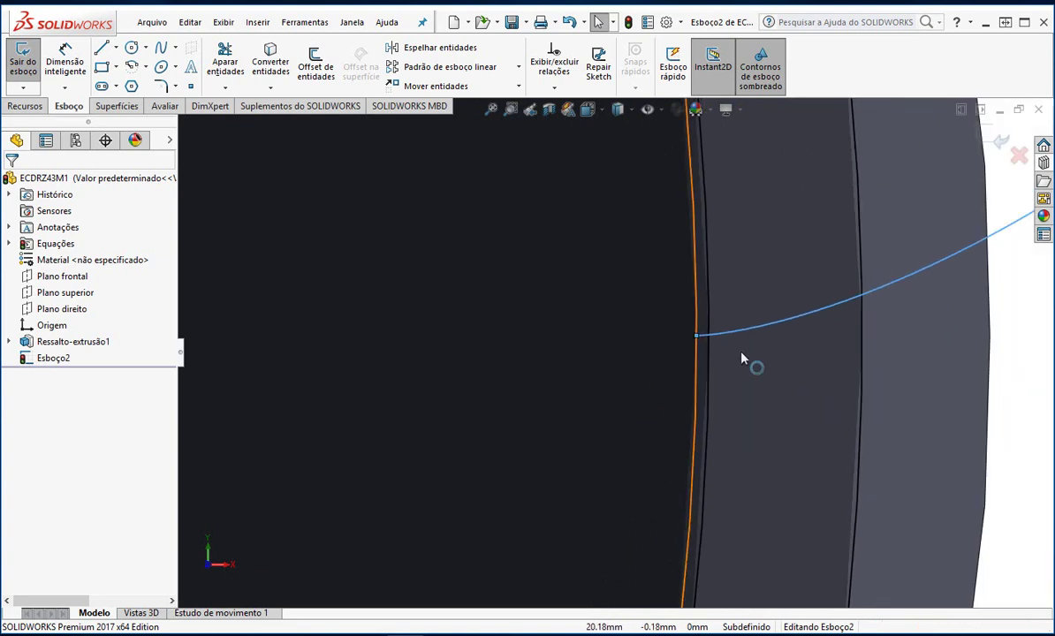
{"action": "scroll", "coordinate": [742, 359], "scroll_direction": "down", "scroll_amount": 1}
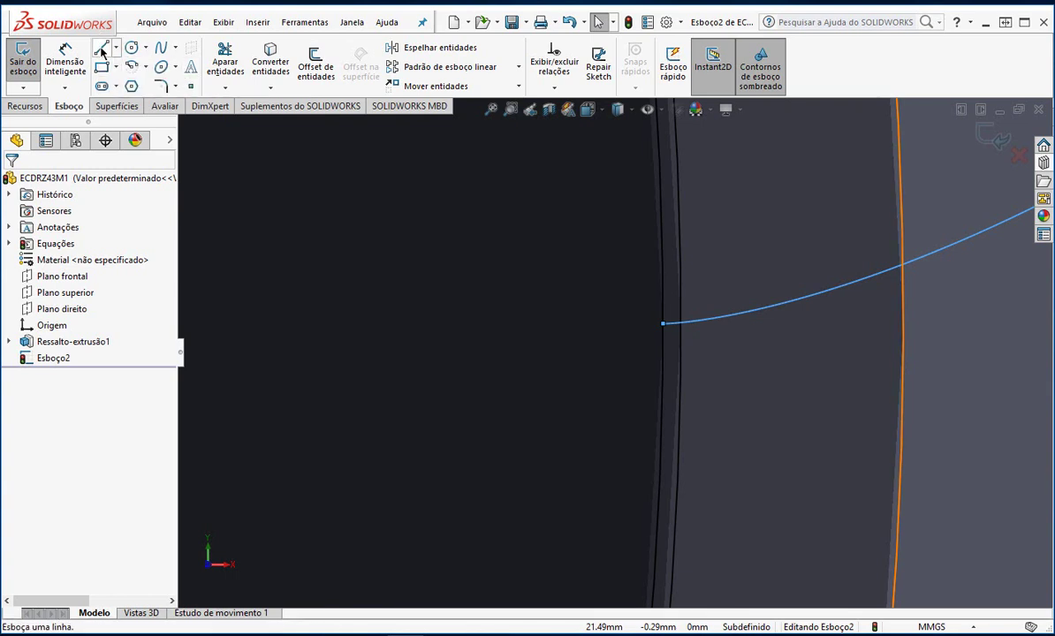
Draw a 21.50 mm line from the curve/circle intersection to the origin and make it construction geometry.
{"action": "left_click", "coordinate": [101, 50]}
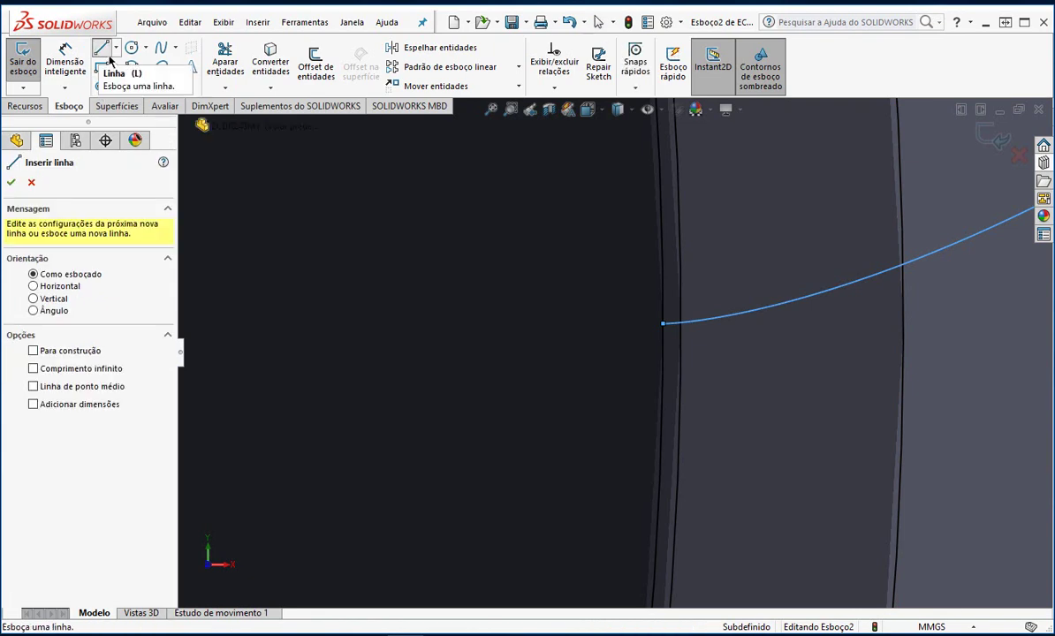
{"action": "left_click", "coordinate": [100, 50]}
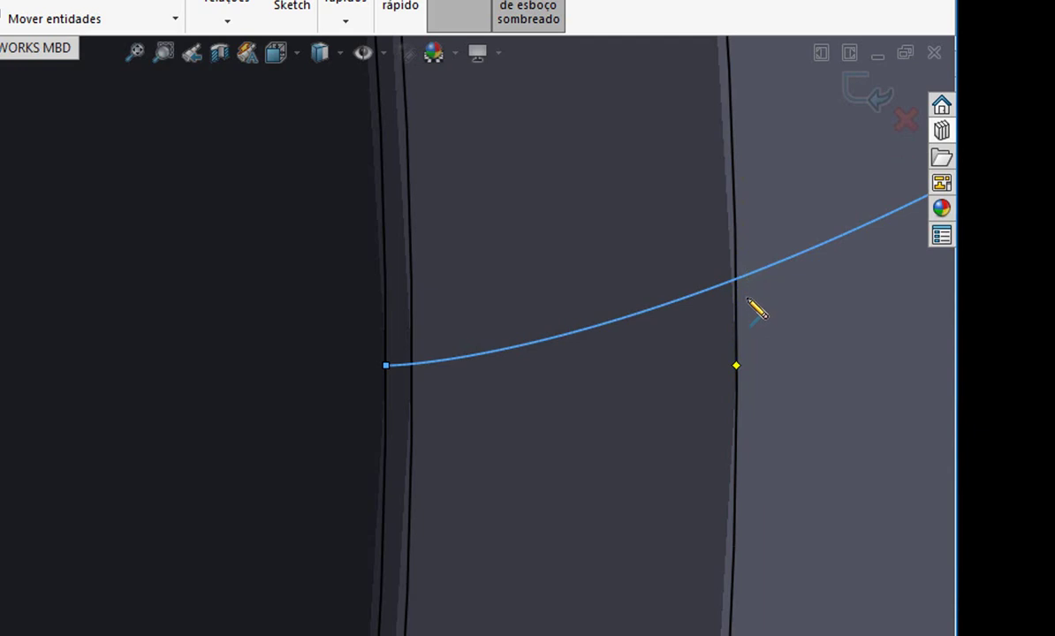
{"action": "scroll", "coordinate": [761, 302], "scroll_direction": "up", "scroll_amount": 1}
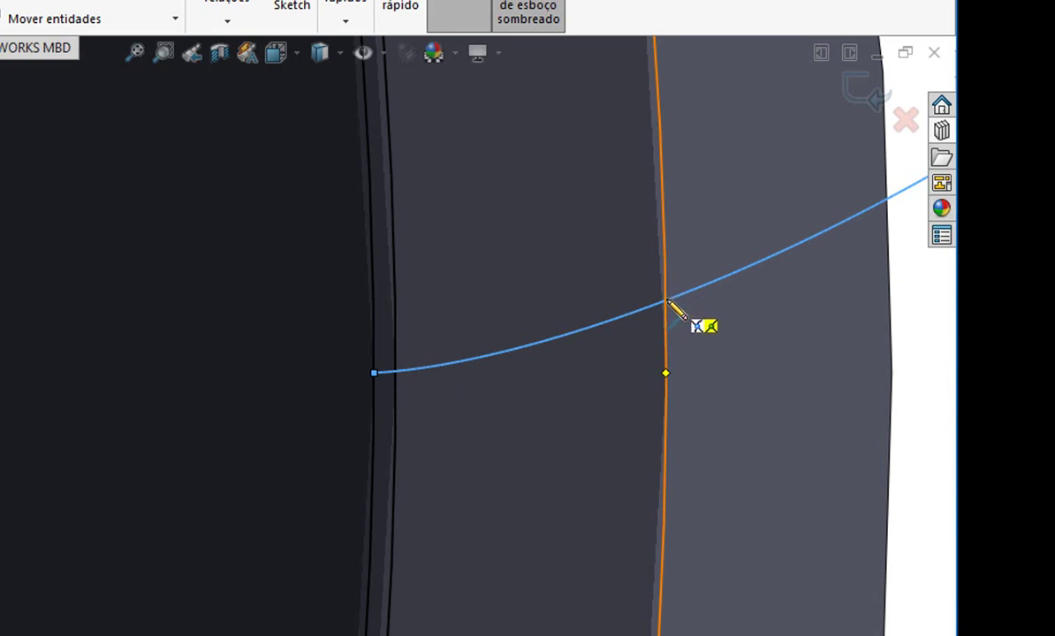
{"action": "left_click", "coordinate": [667, 302]}
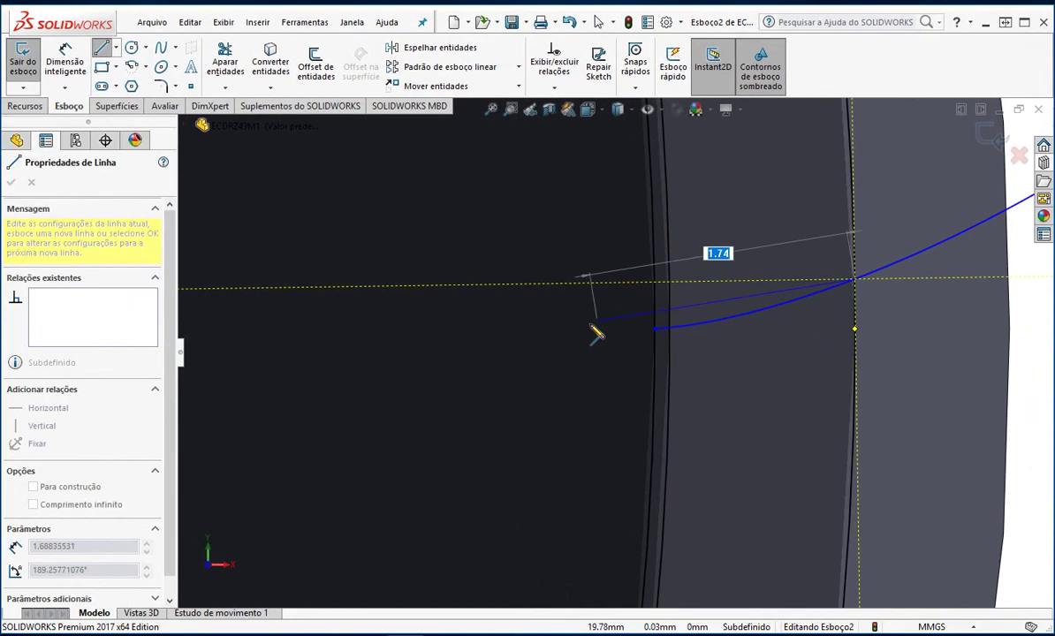
{"action": "scroll", "coordinate": [565, 329], "scroll_direction": "up", "scroll_amount": 2}
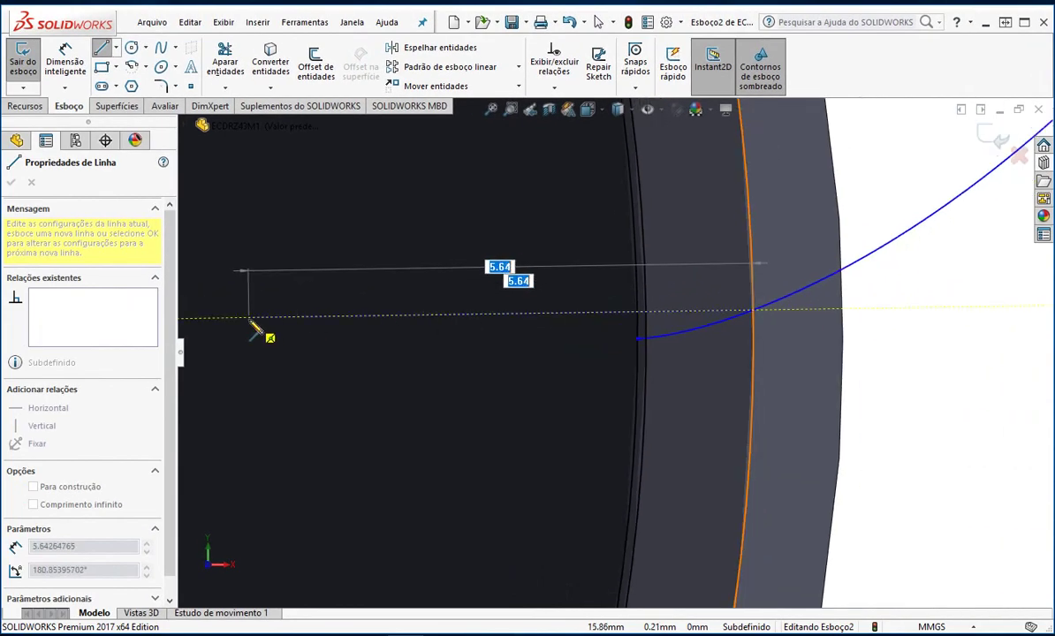
{"action": "scroll", "coordinate": [235, 352], "scroll_direction": "up", "scroll_amount": 5}
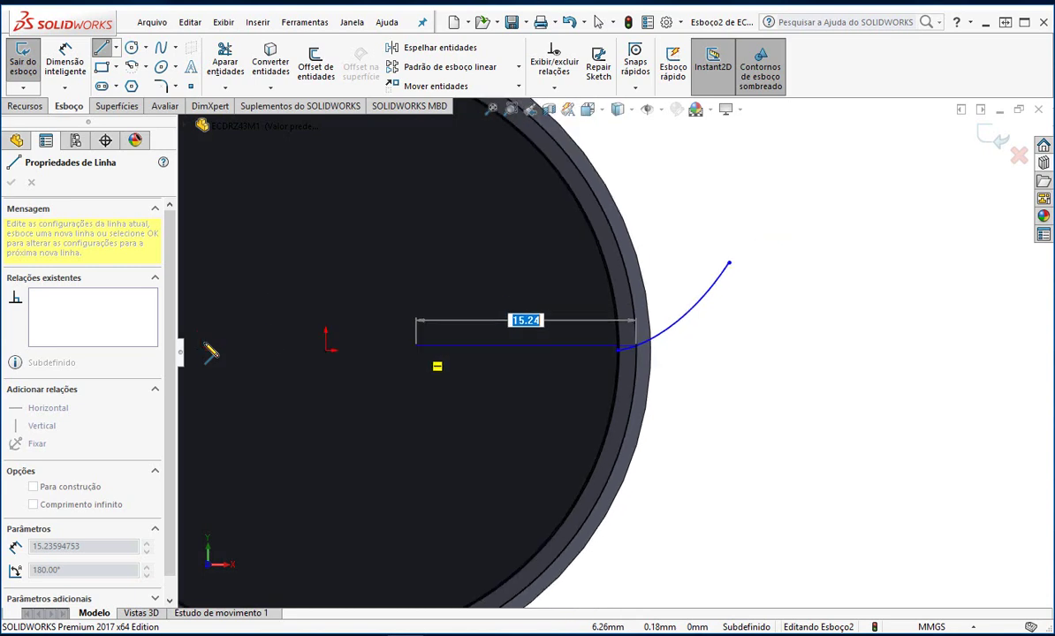
{"action": "scroll", "coordinate": [270, 353], "scroll_direction": "down", "scroll_amount": 3}
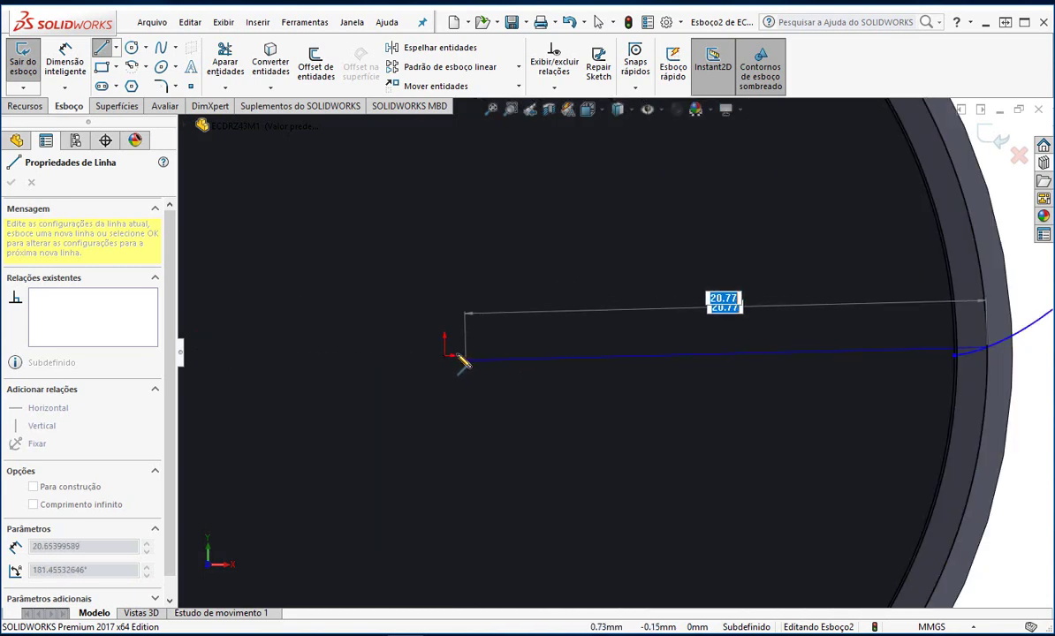
{"action": "left_click", "coordinate": [443, 355]}
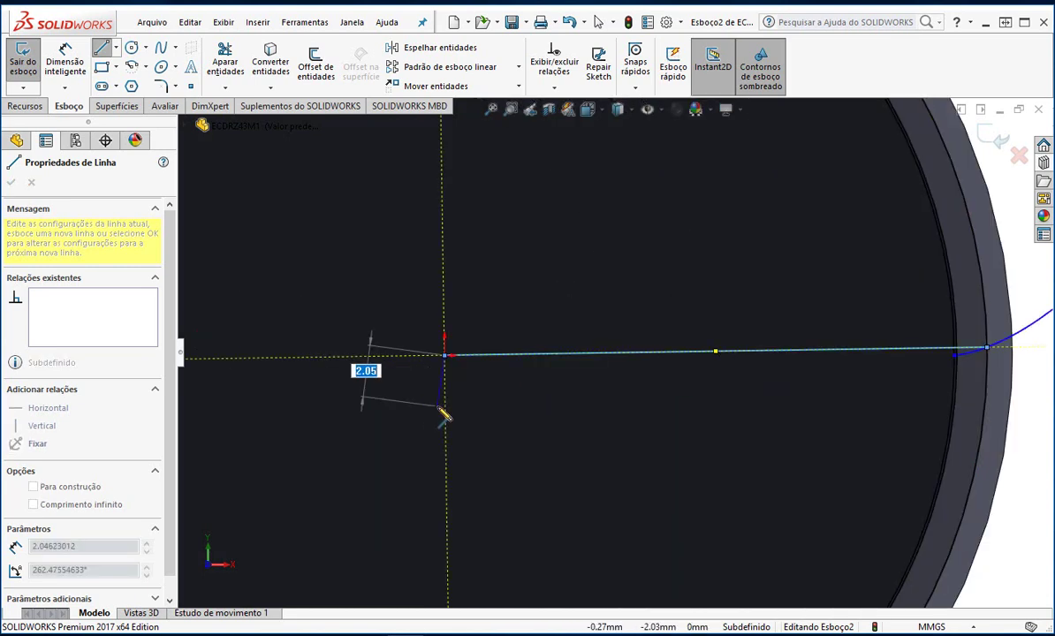
{"action": "key", "text": "Escape"}
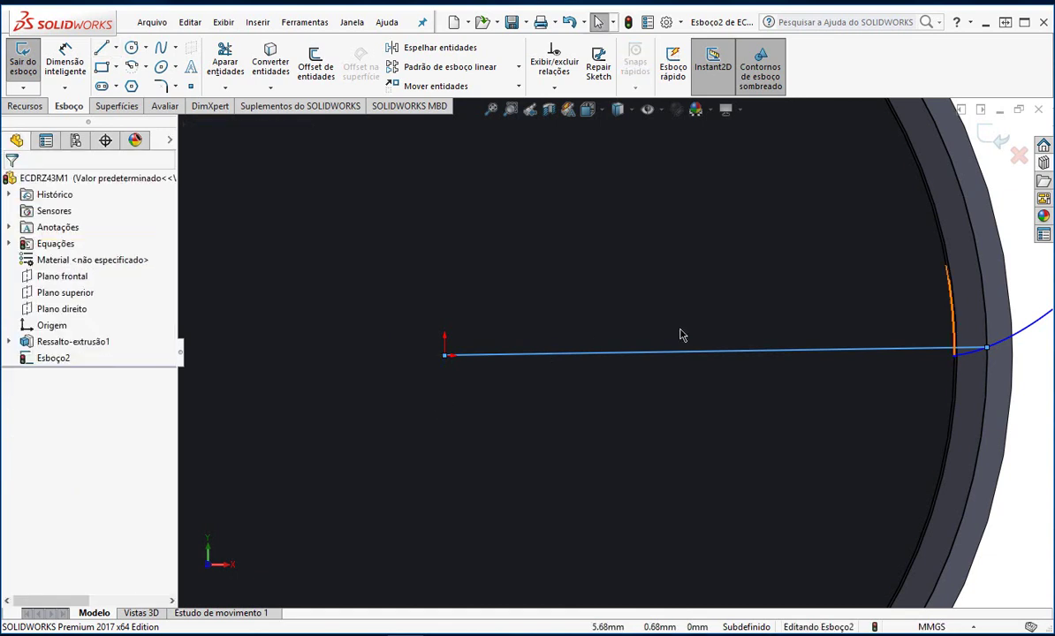
{"action": "left_click", "coordinate": [688, 356]}
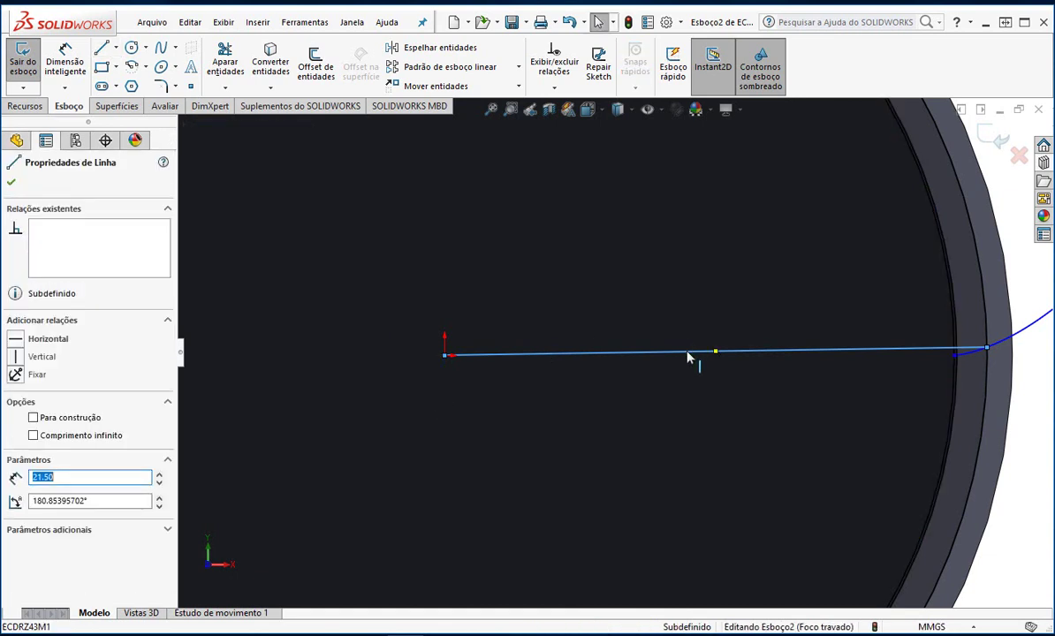
{"action": "left_click", "coordinate": [33, 418]}
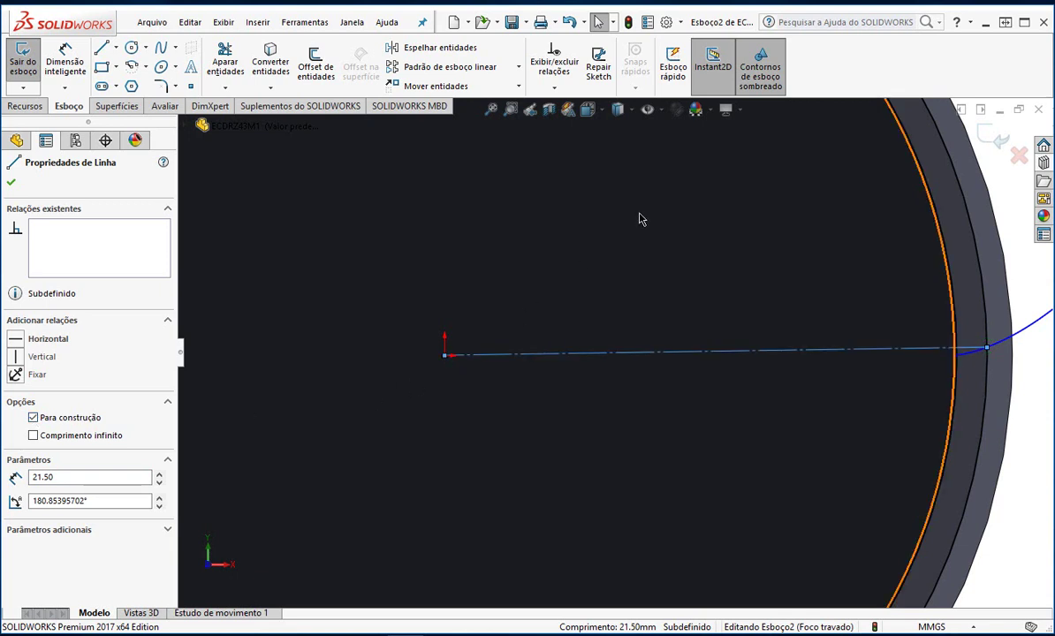
{"action": "key", "text": "Escape"}
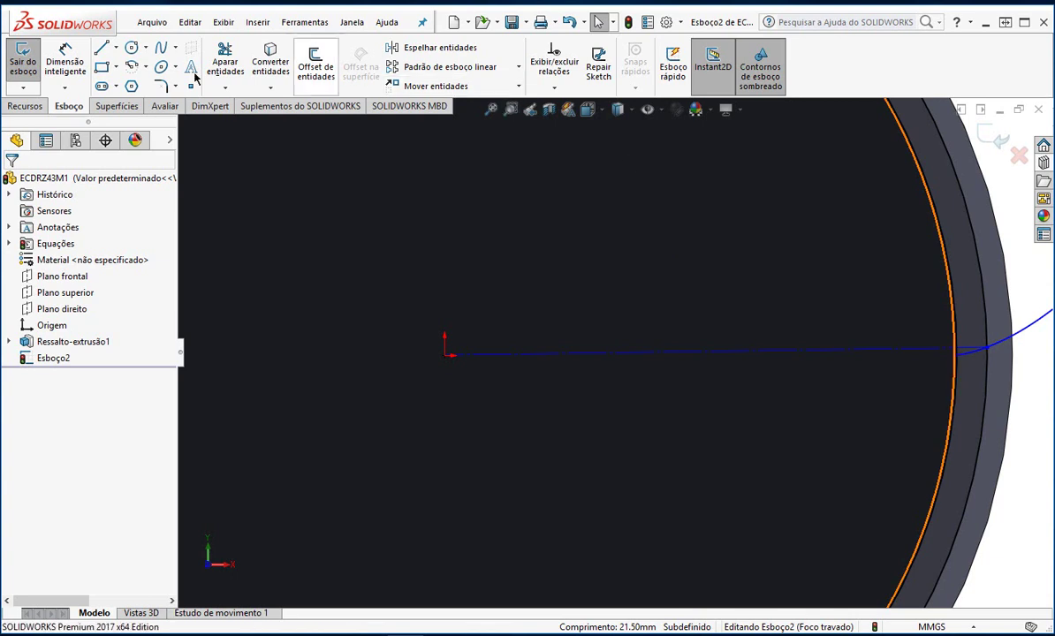
Draw a 23.10 mm line at about 357° from the origin past the gear edge, set as construction.
{"action": "left_click", "coordinate": [99, 49]}
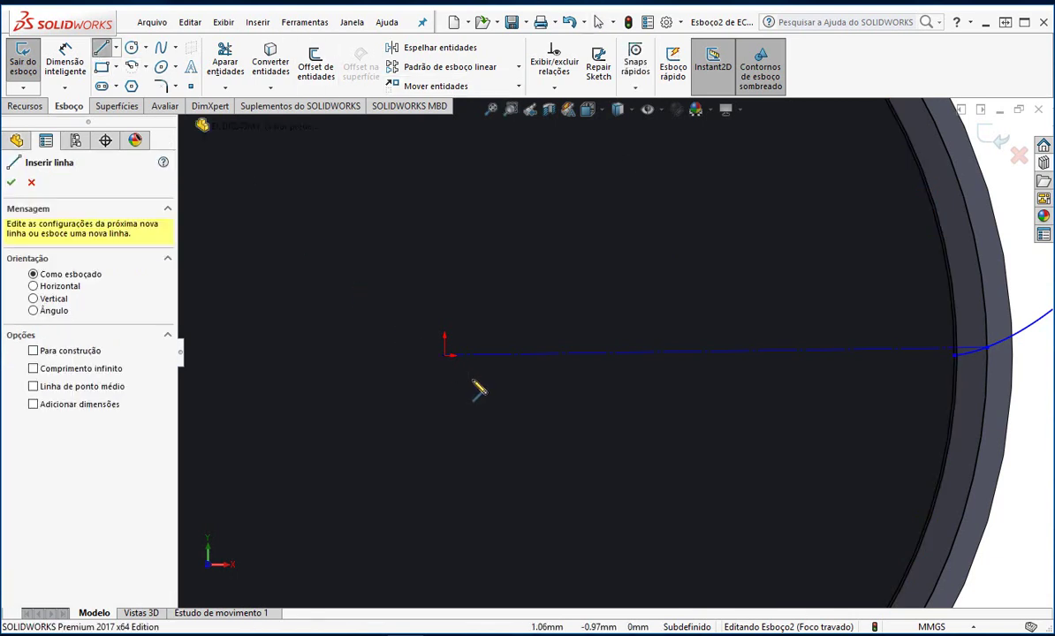
{"action": "left_click", "coordinate": [445, 356]}
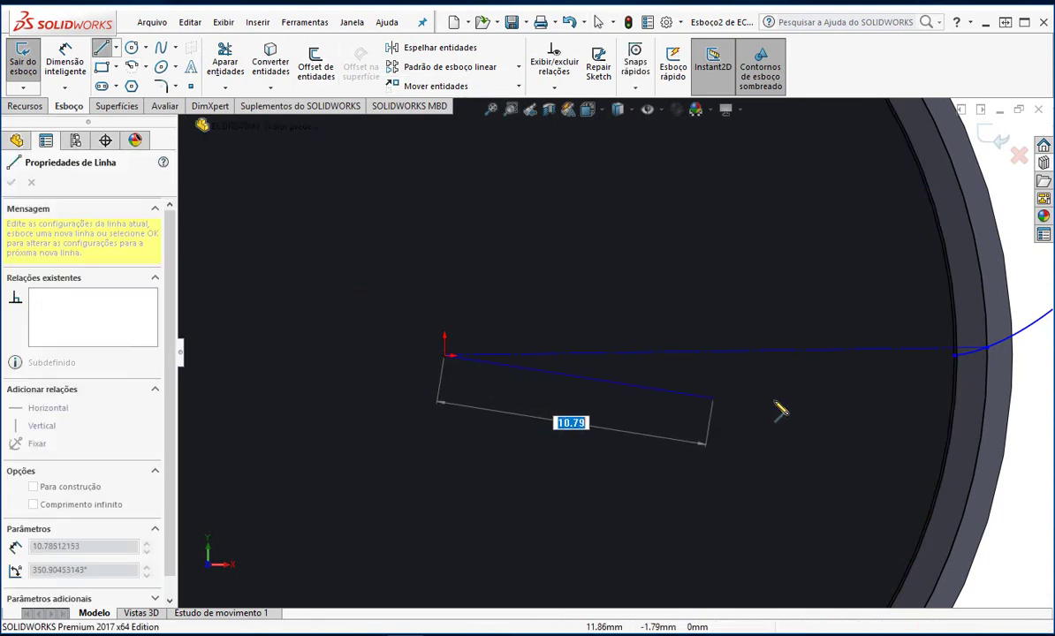
{"action": "left_click", "coordinate": [1026, 385]}
{"action": "key", "text": "Escape"}
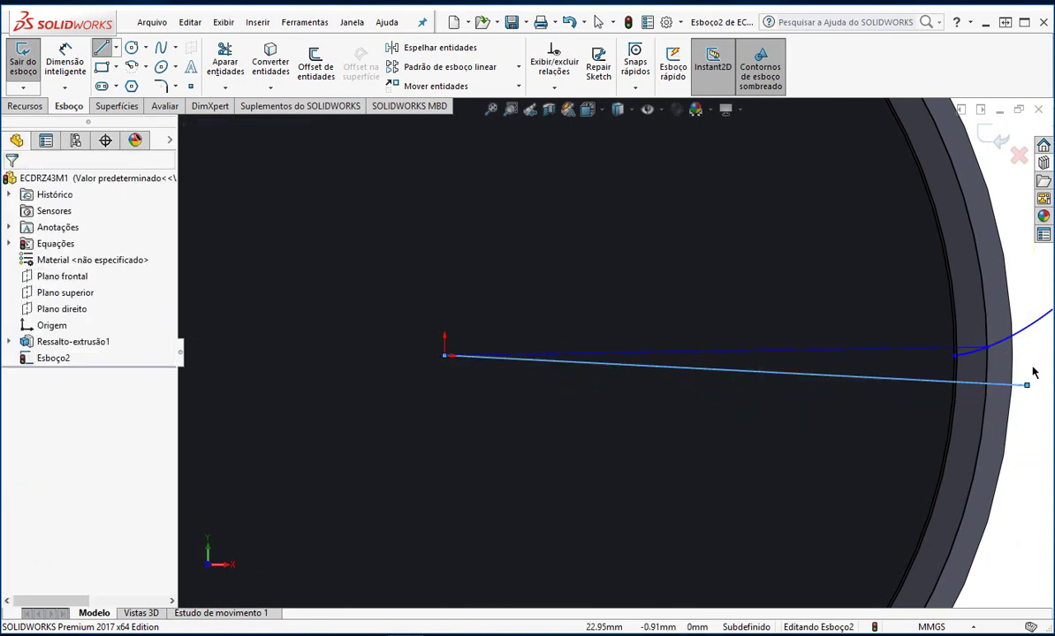
{"action": "key", "text": "z"}
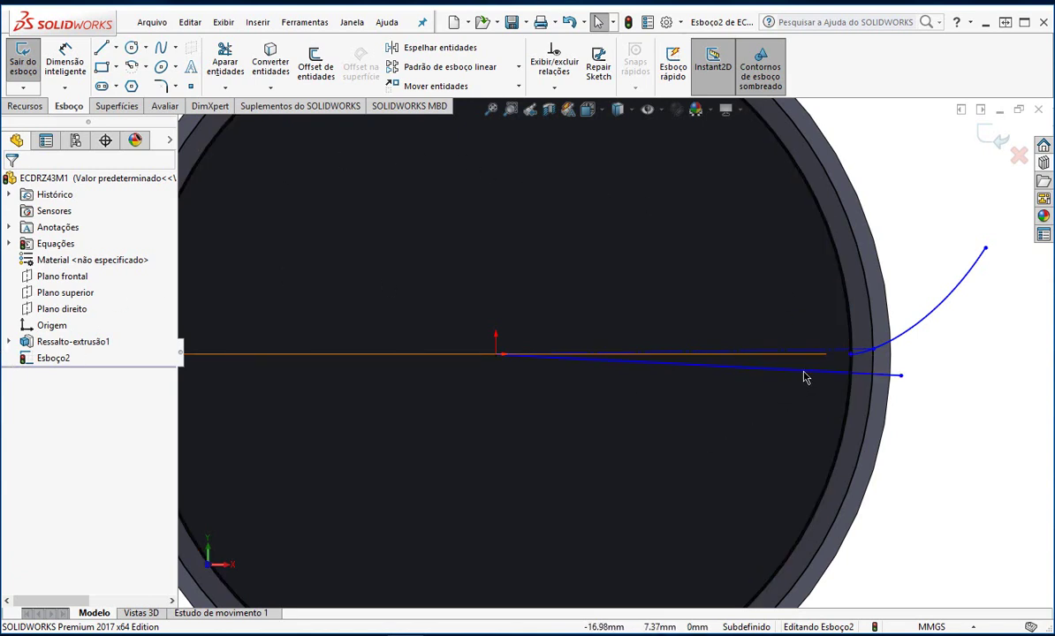
{"action": "left_click", "coordinate": [897, 377]}
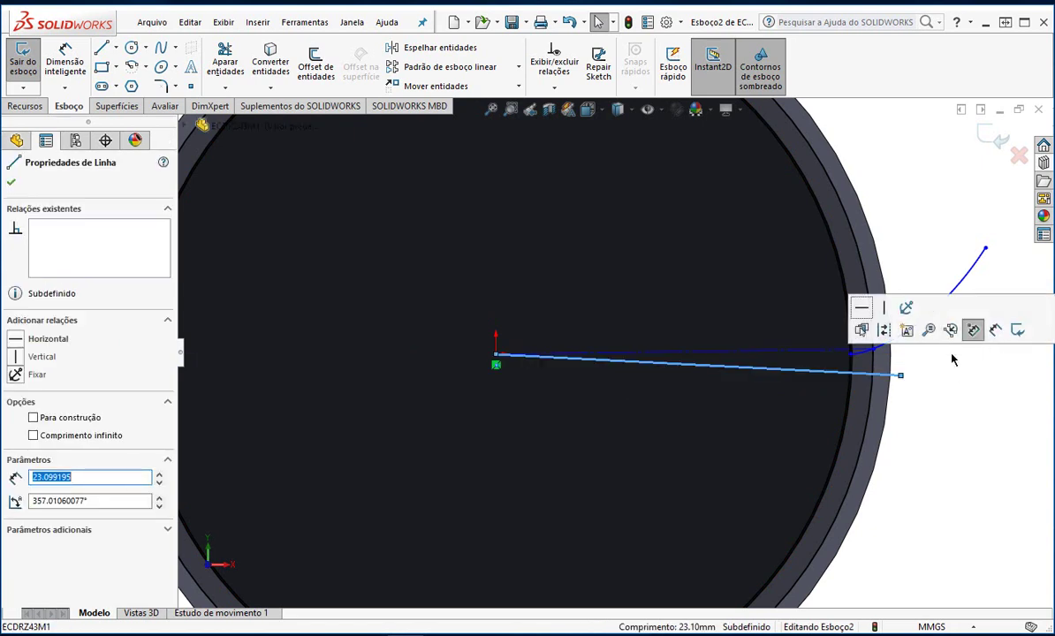
{"action": "left_click", "coordinate": [34, 418]}
{"action": "left_click", "coordinate": [947, 418]}
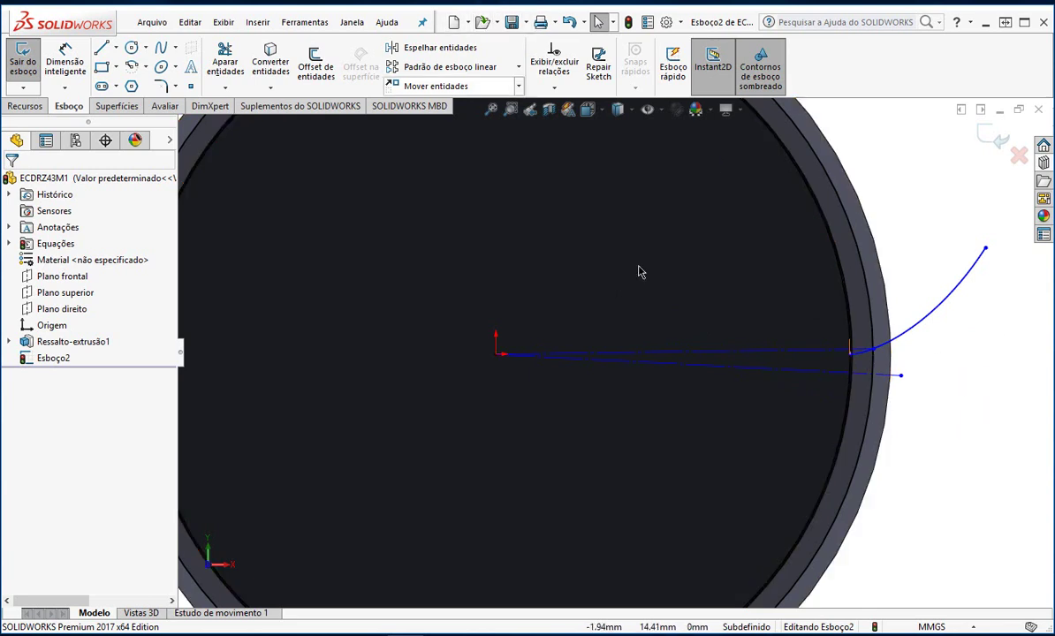
{"action": "left_click", "coordinate": [66, 58]}
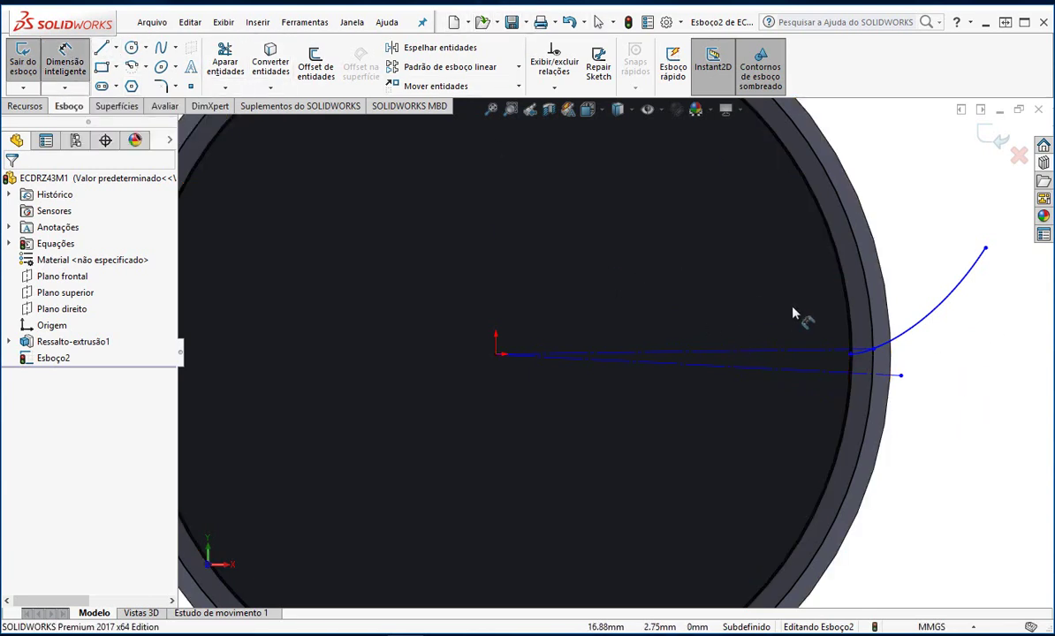
Place a 3.84° angular dimension (D4@Esboço2) between the two construction lines.
{"action": "left_click", "coordinate": [841, 353]}
{"action": "left_click", "coordinate": [841, 376]}
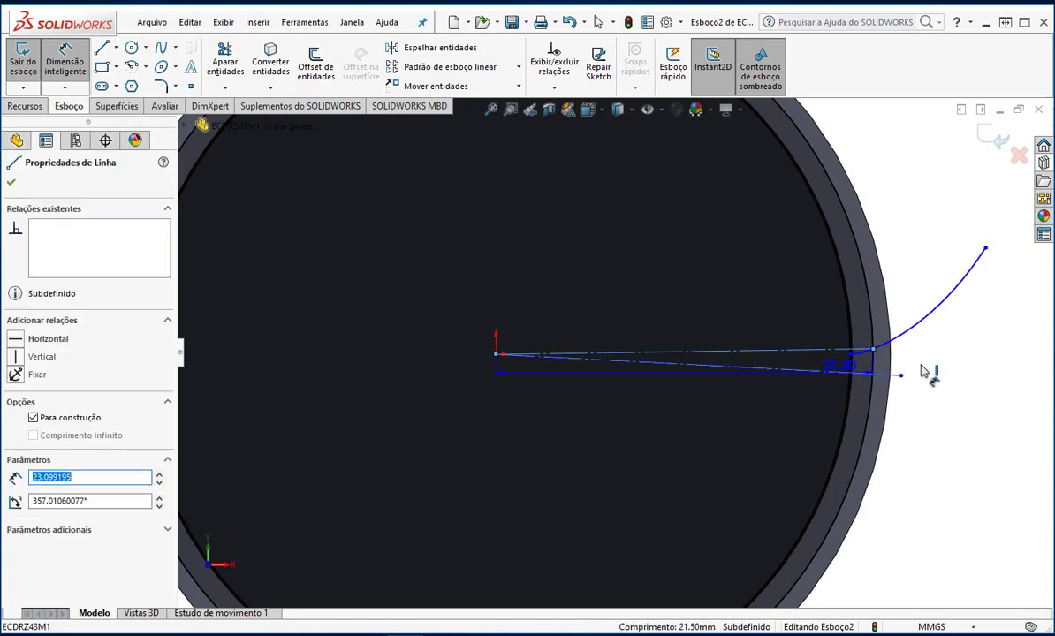
{"action": "left_click", "coordinate": [942, 382]}
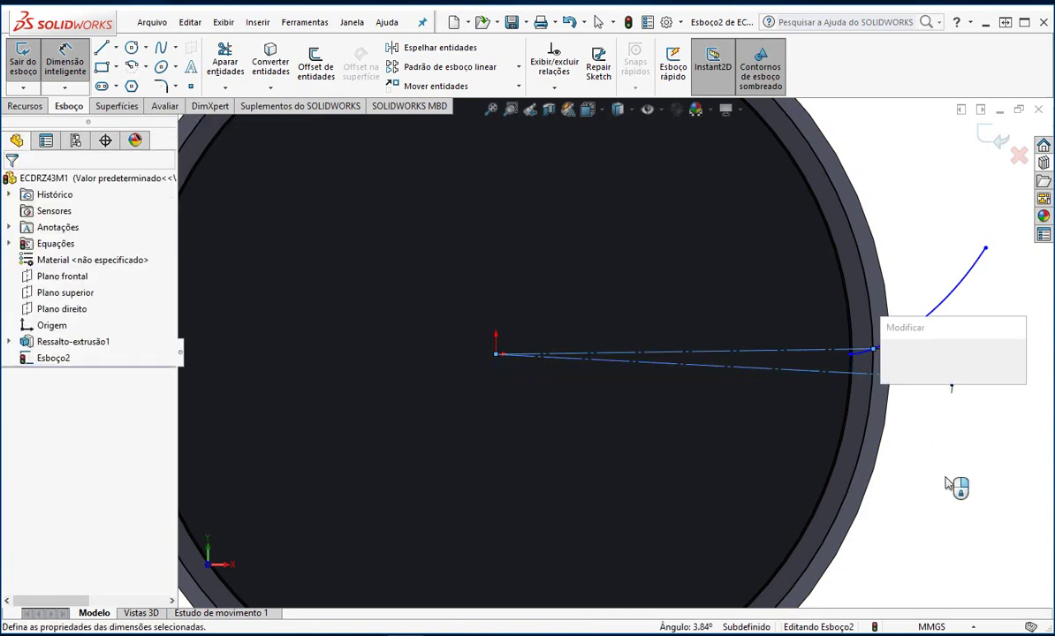
{"action": "left_click", "coordinate": [891, 360]}
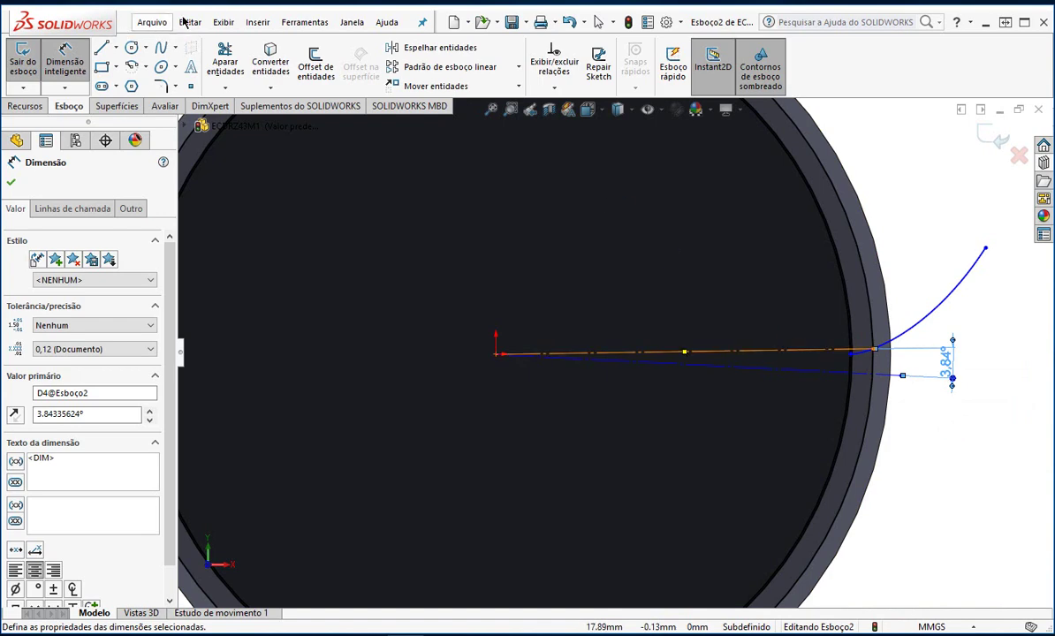
{"action": "left_click", "coordinate": [295, 23]}
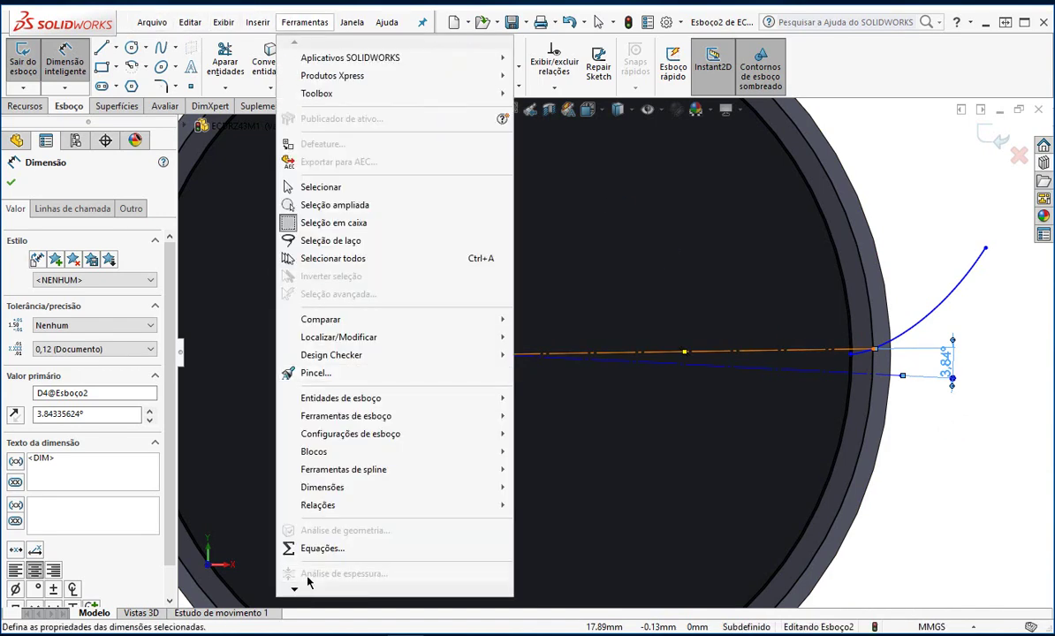
Add the equation D4@Esboço2 = "beta" in Equações, changing the angle to 2.09°.
{"action": "left_click", "coordinate": [305, 548]}
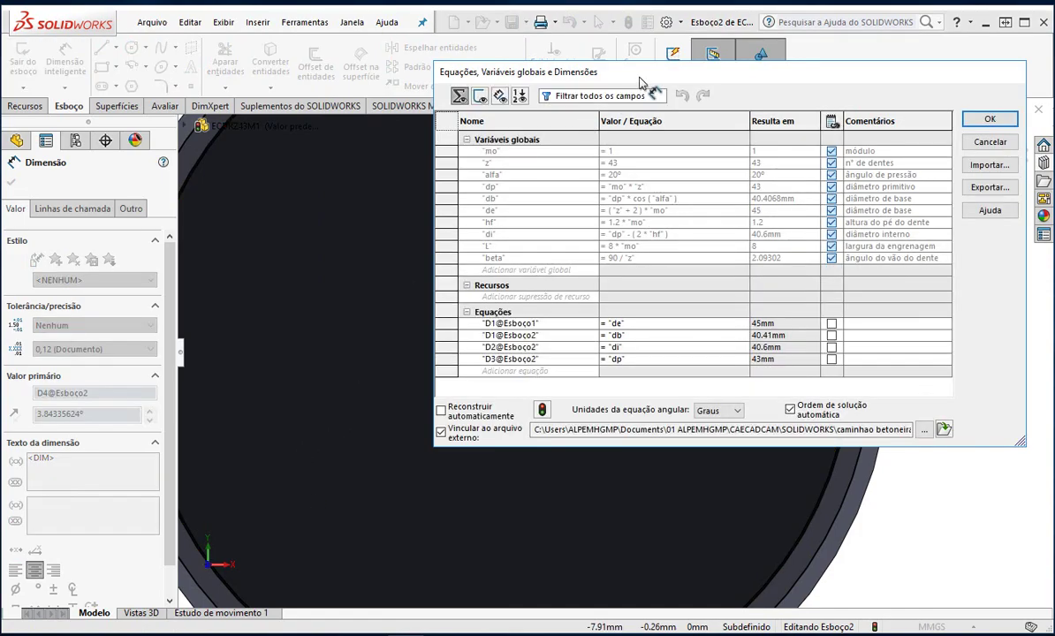
{"action": "left_click_drag", "start_coordinate": [630, 80], "coordinate": [418, 107]}
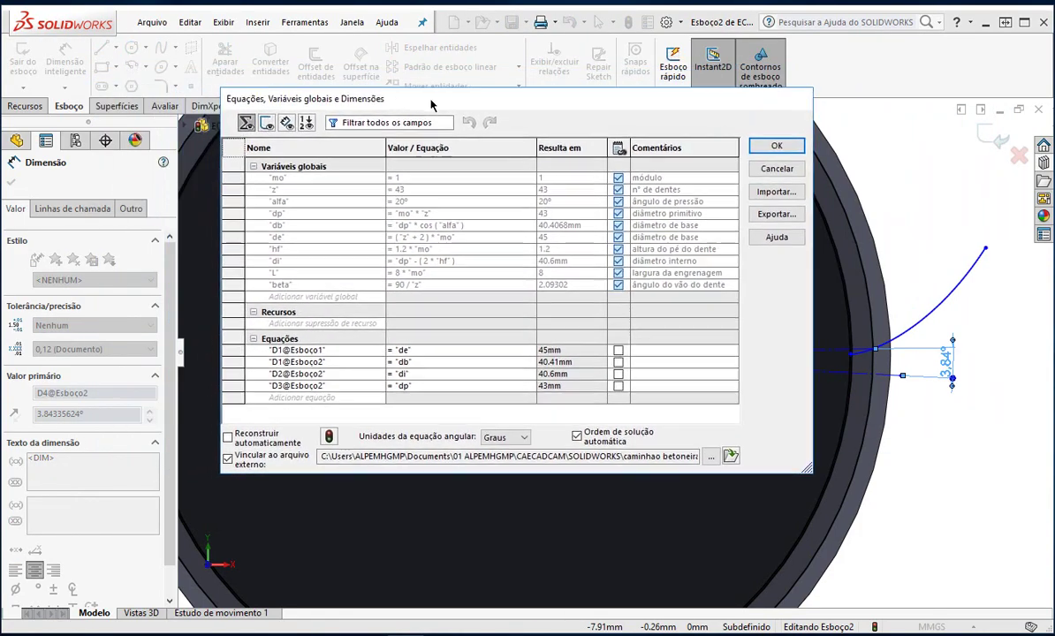
{"action": "left_click", "coordinate": [310, 399]}
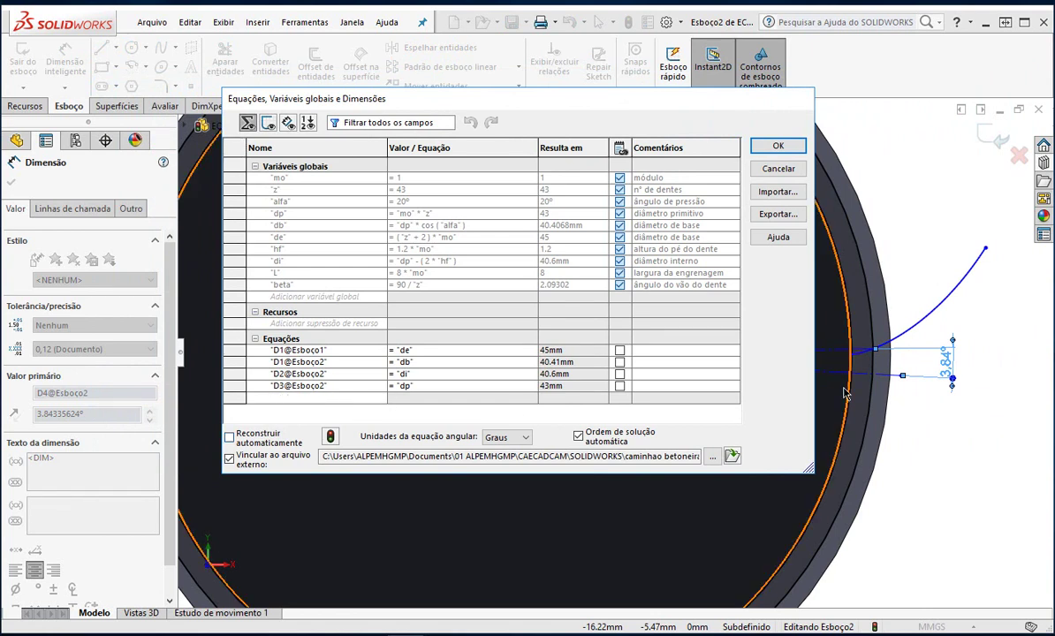
{"action": "left_click", "coordinate": [947, 364]}
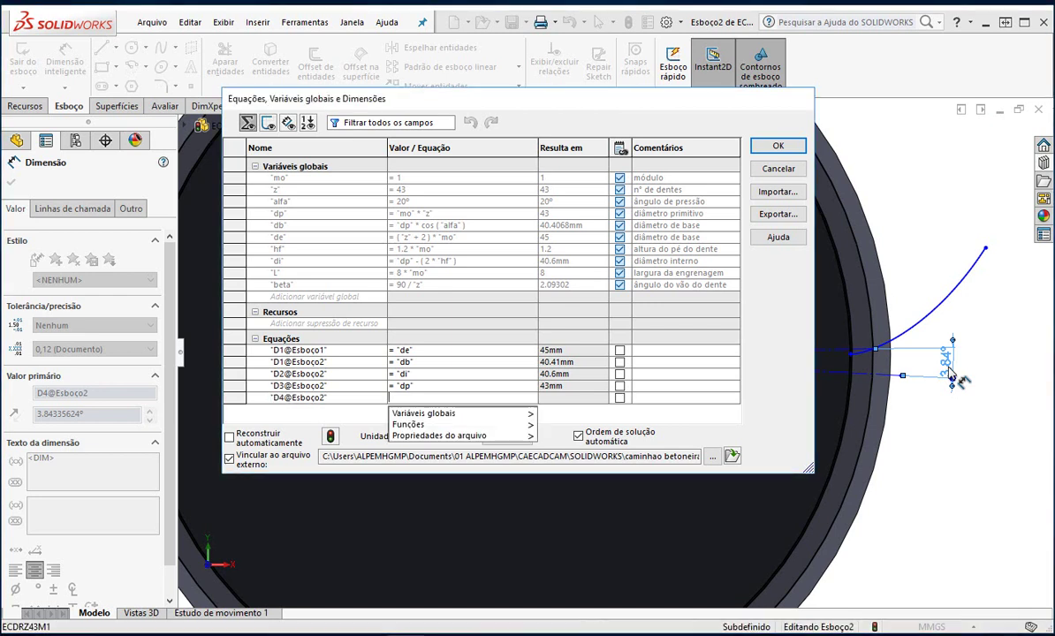
{"action": "mouse_move", "coordinate": [511, 415]}
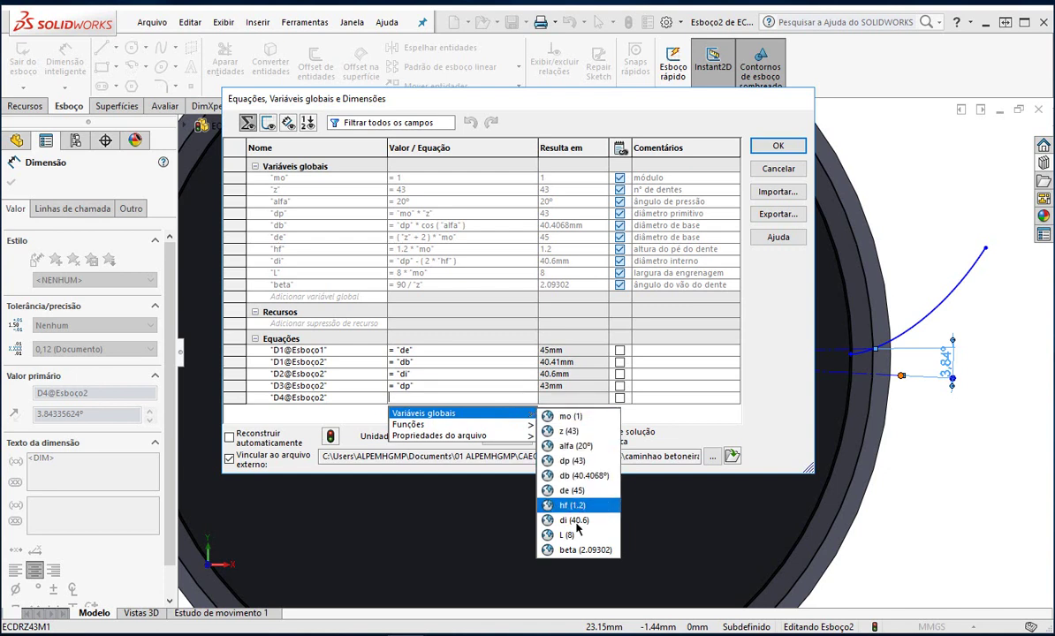
{"action": "left_click", "coordinate": [582, 551]}
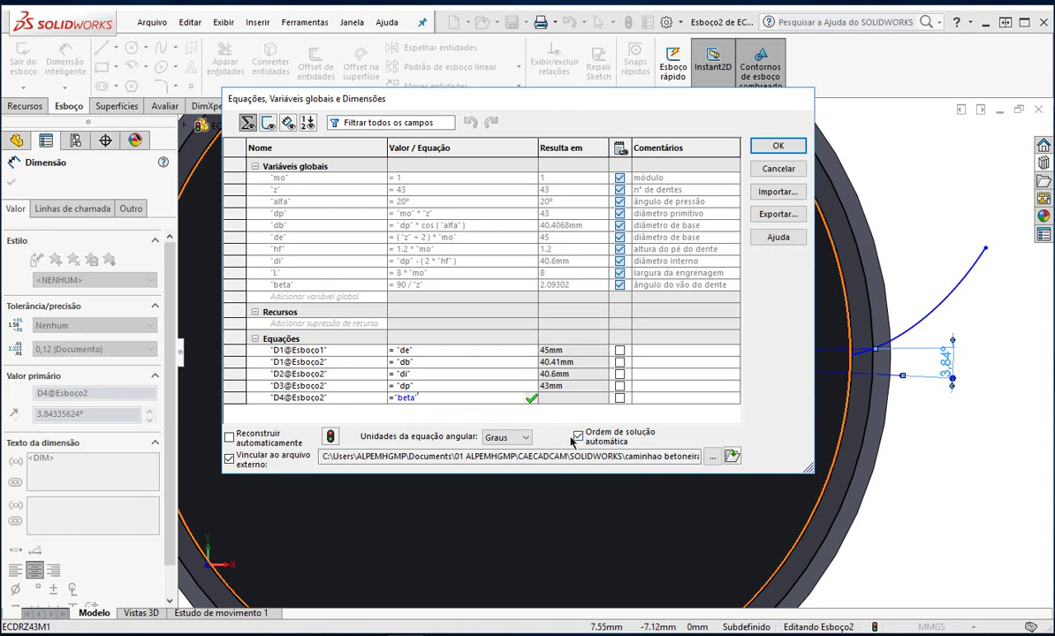
{"action": "left_click", "coordinate": [532, 400]}
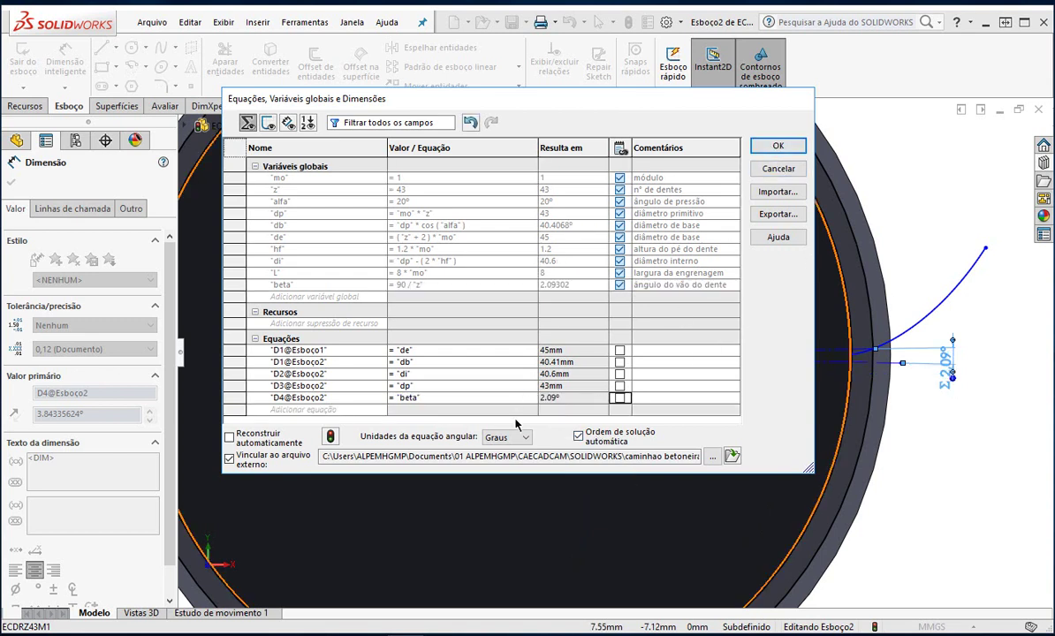
{"action": "left_click", "coordinate": [778, 145]}
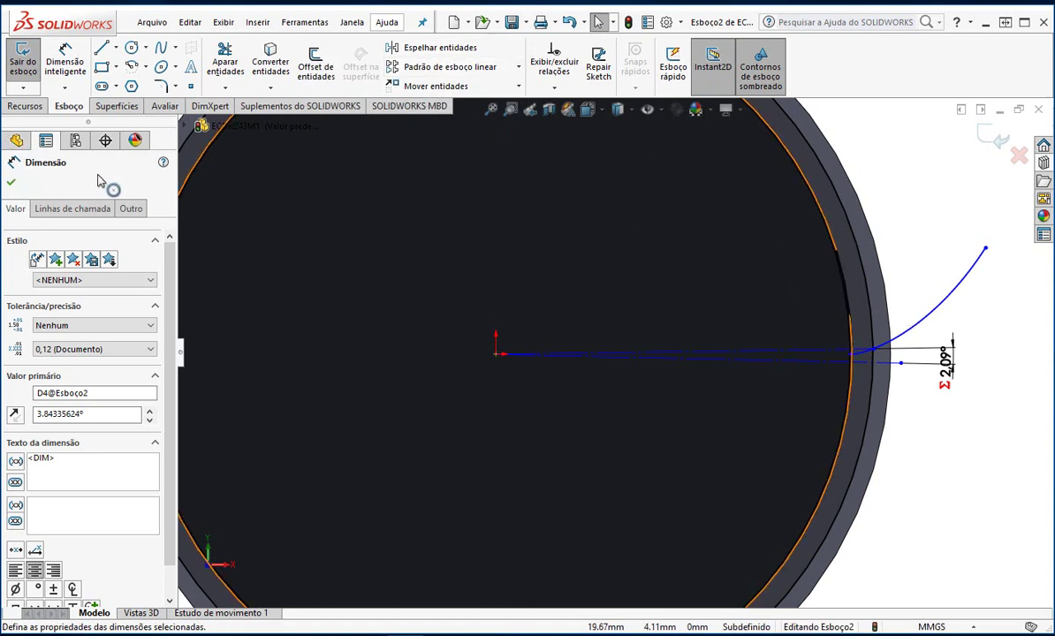
Mirror the involute curve about construction line Linha2 to form the tooth's second flank.
{"action": "left_click", "coordinate": [12, 182]}
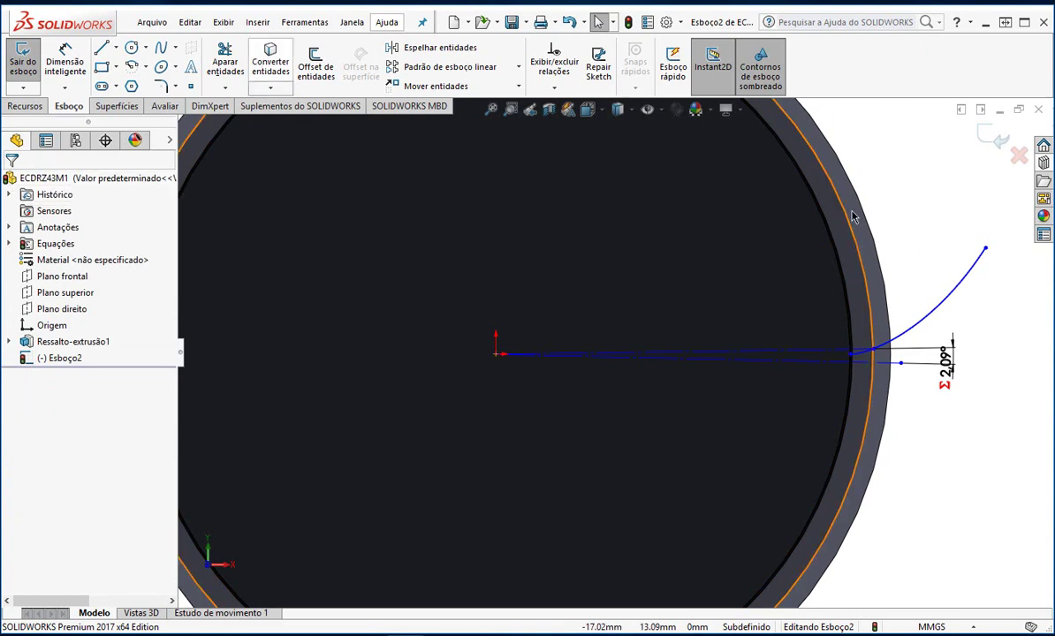
{"action": "left_click", "coordinate": [955, 294]}
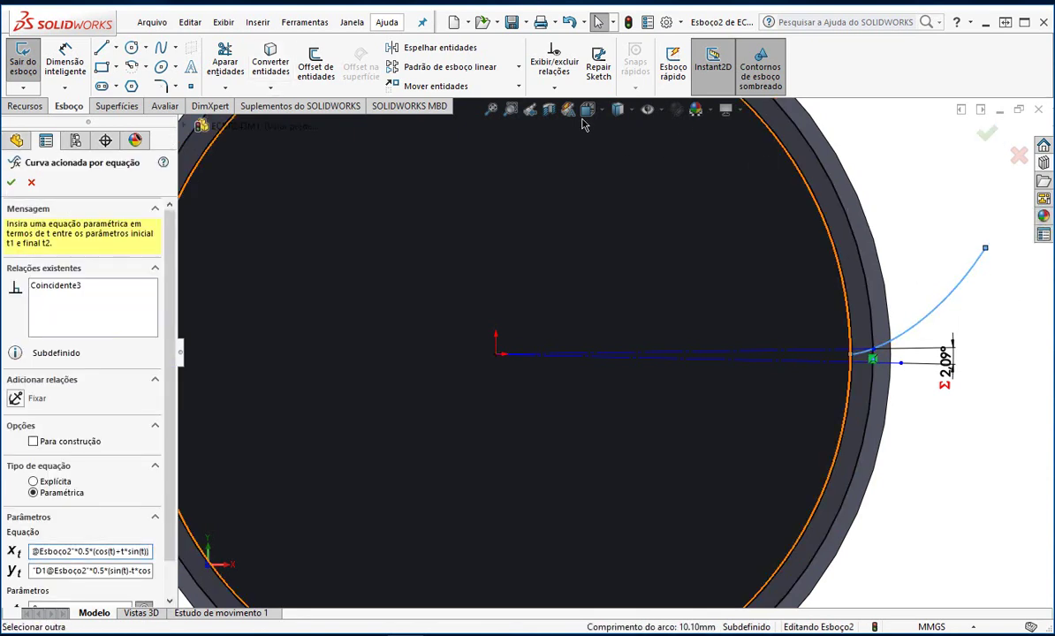
{"action": "left_click", "coordinate": [419, 49]}
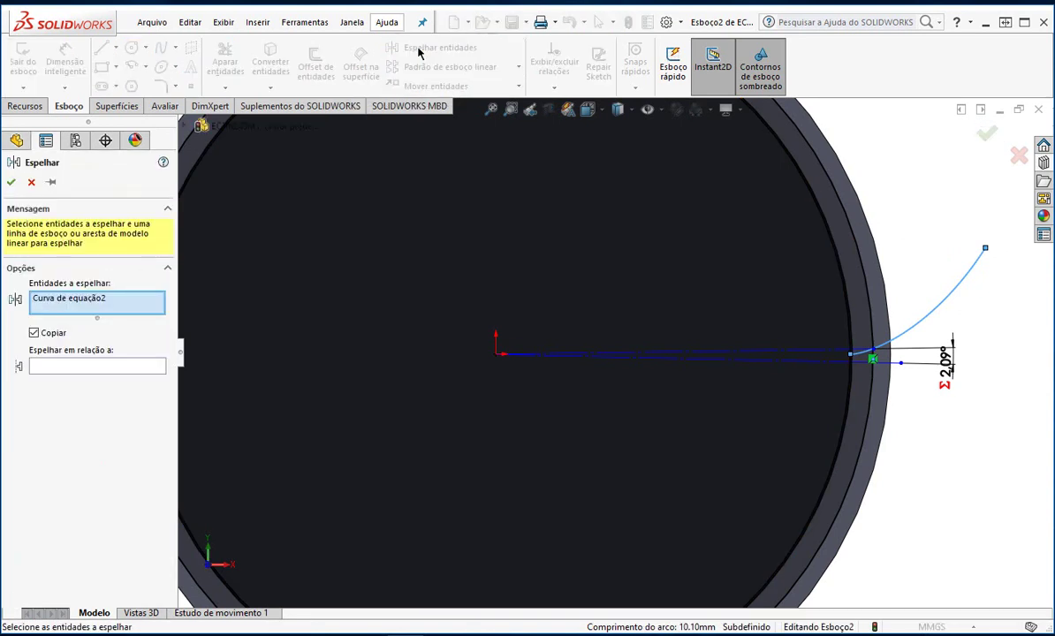
{"action": "left_click", "coordinate": [70, 371]}
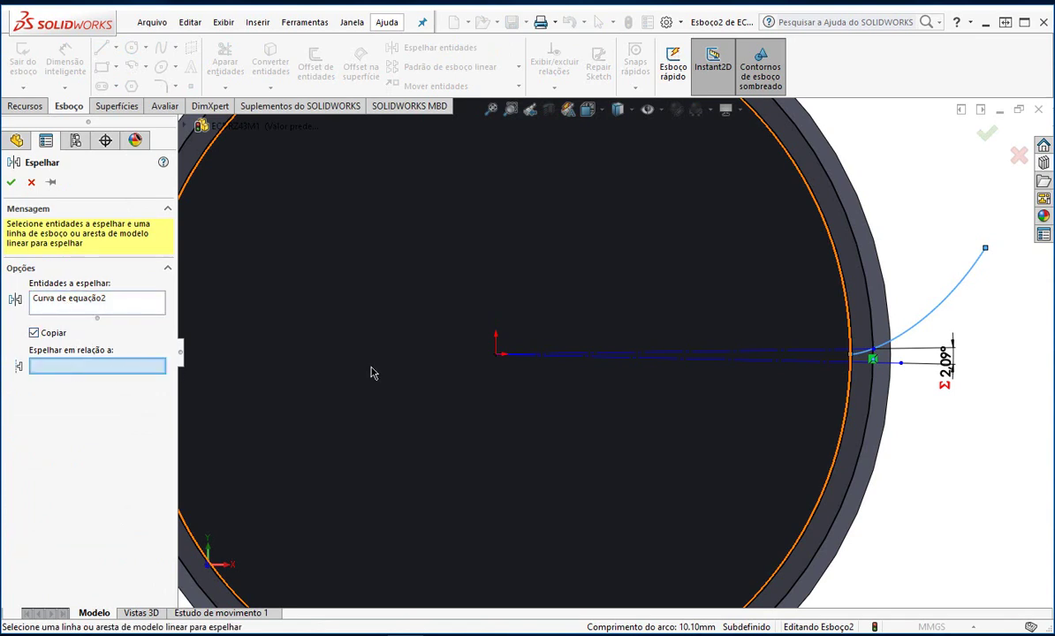
{"action": "left_click", "coordinate": [817, 371]}
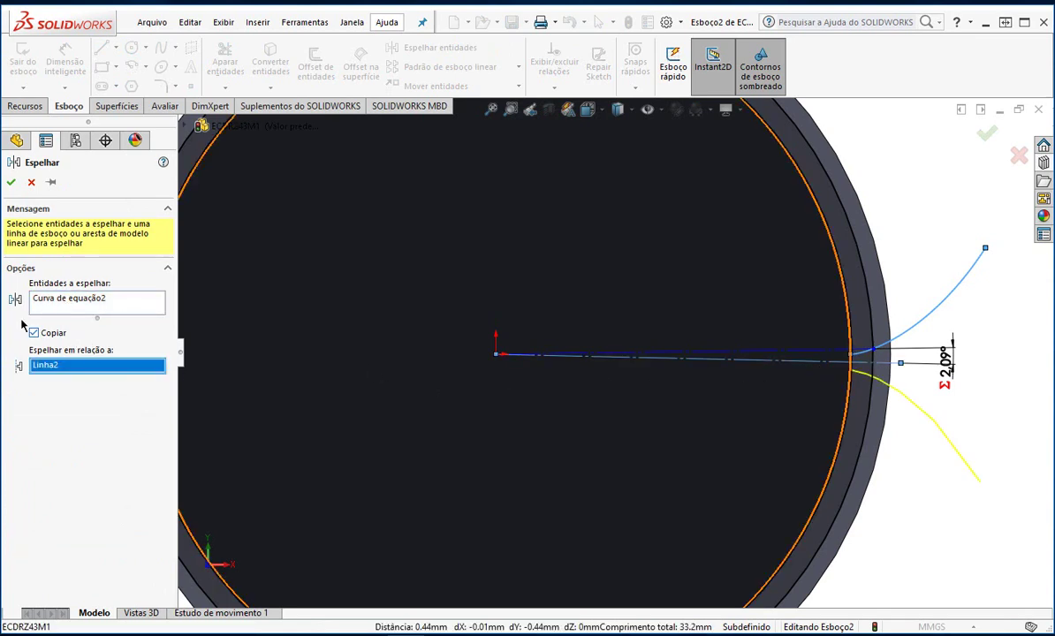
{"action": "left_click", "coordinate": [9, 183]}
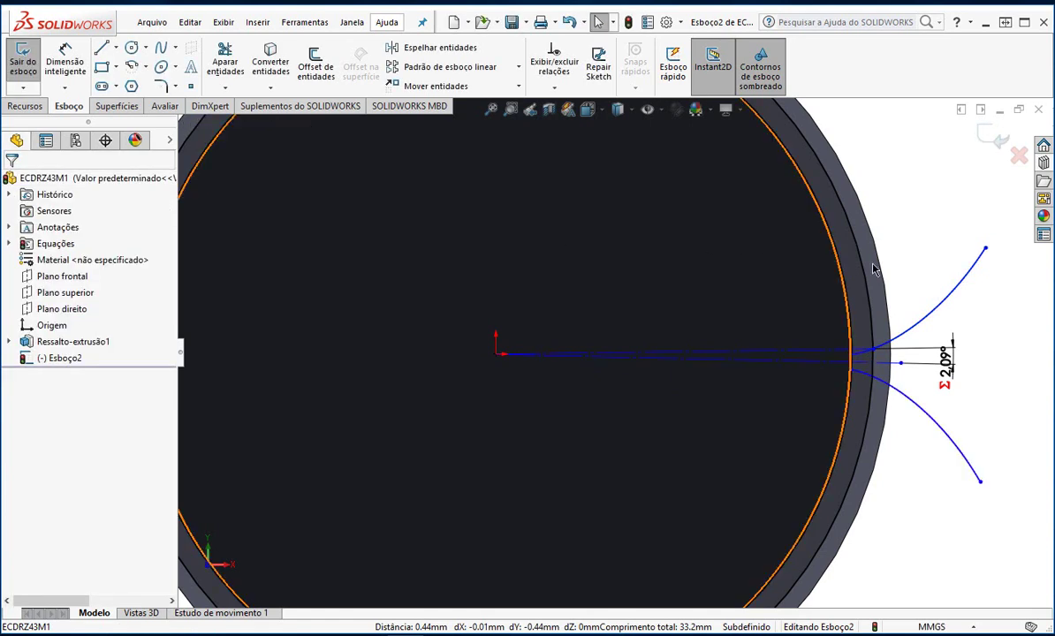
{"action": "scroll", "coordinate": [930, 375], "scroll_direction": "down", "scroll_amount": 1}
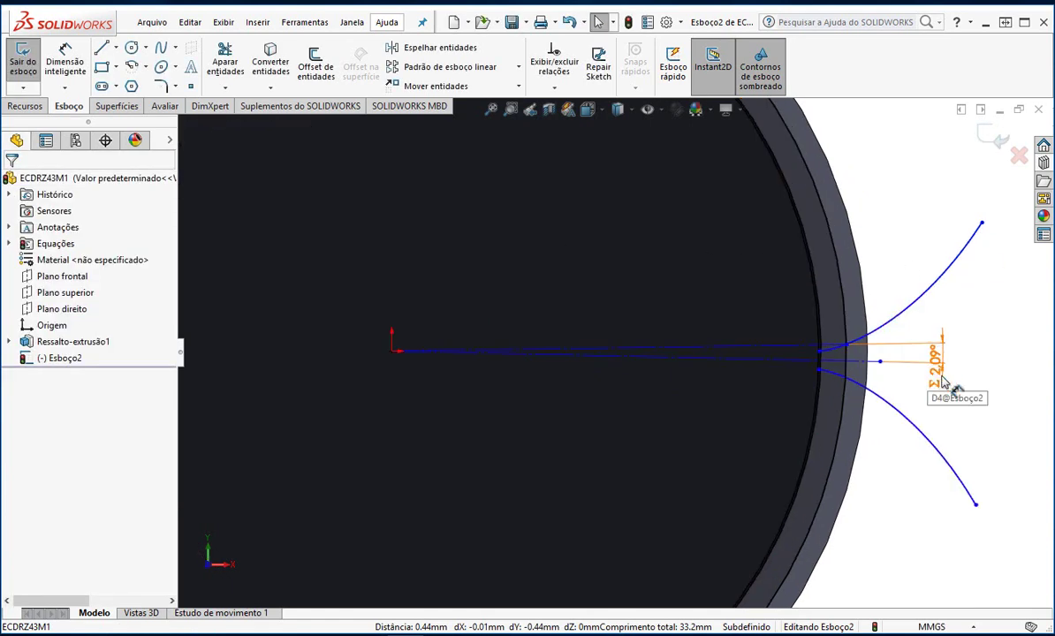
Draw a centre-point arc about the origin from below the lower flank end to above the upper flank end.
{"action": "left_click", "coordinate": [146, 66]}
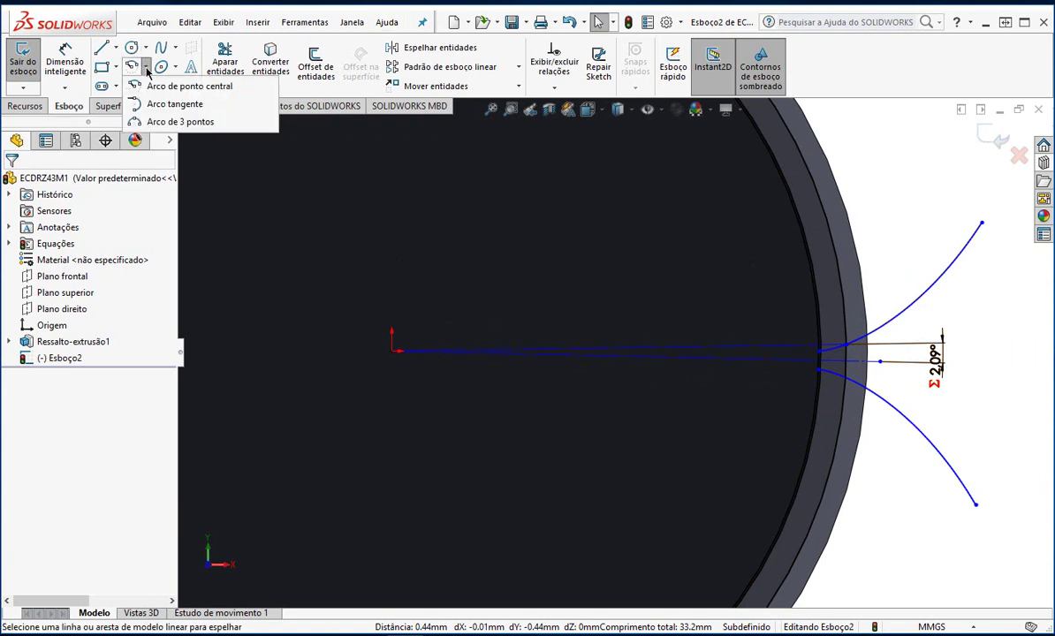
{"action": "left_click", "coordinate": [189, 85]}
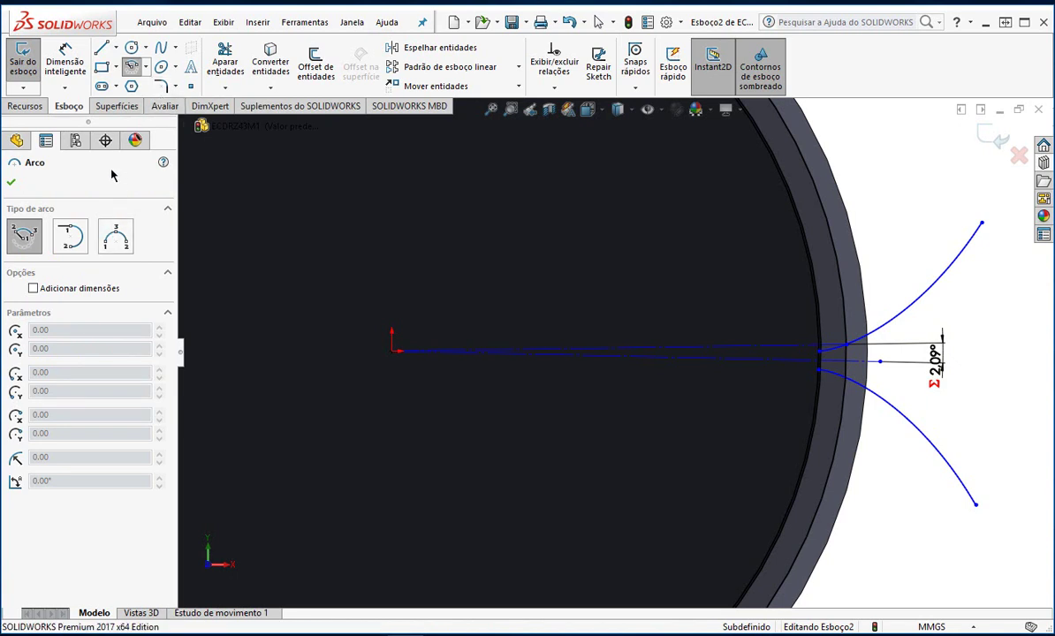
{"action": "left_click", "coordinate": [24, 247]}
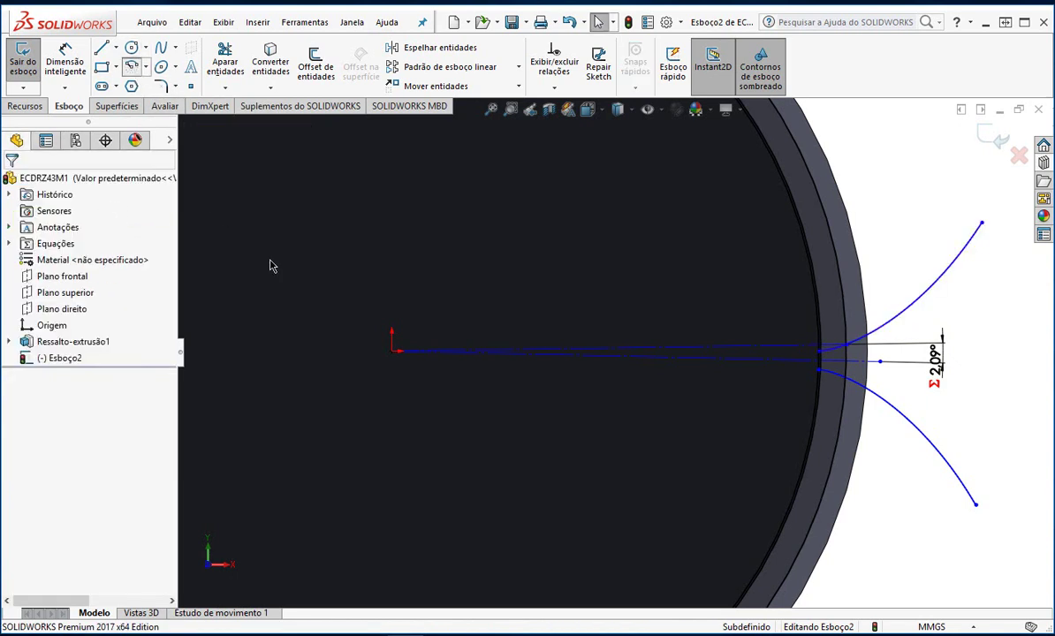
{"action": "key", "text": "Return"}
{"action": "left_click", "coordinate": [394, 354]}
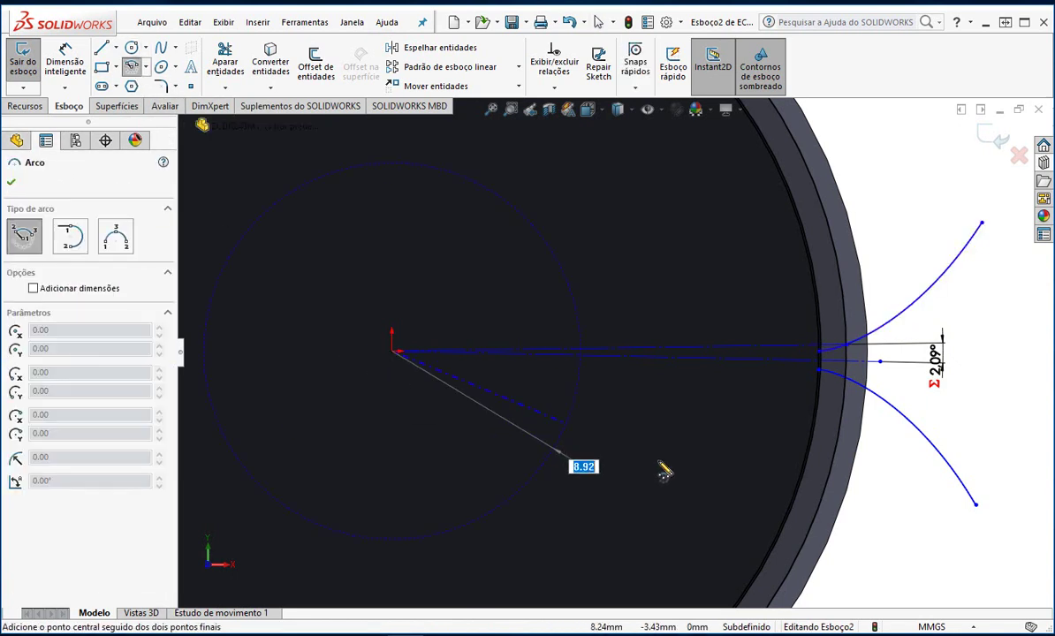
{"action": "left_click", "coordinate": [957, 499]}
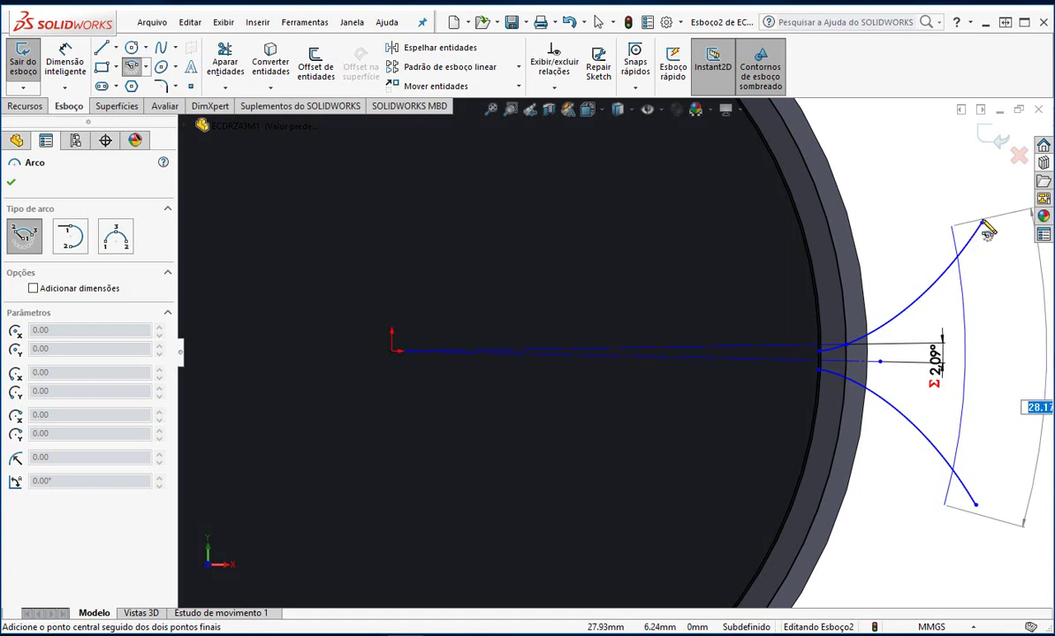
{"action": "left_click", "coordinate": [942, 223]}
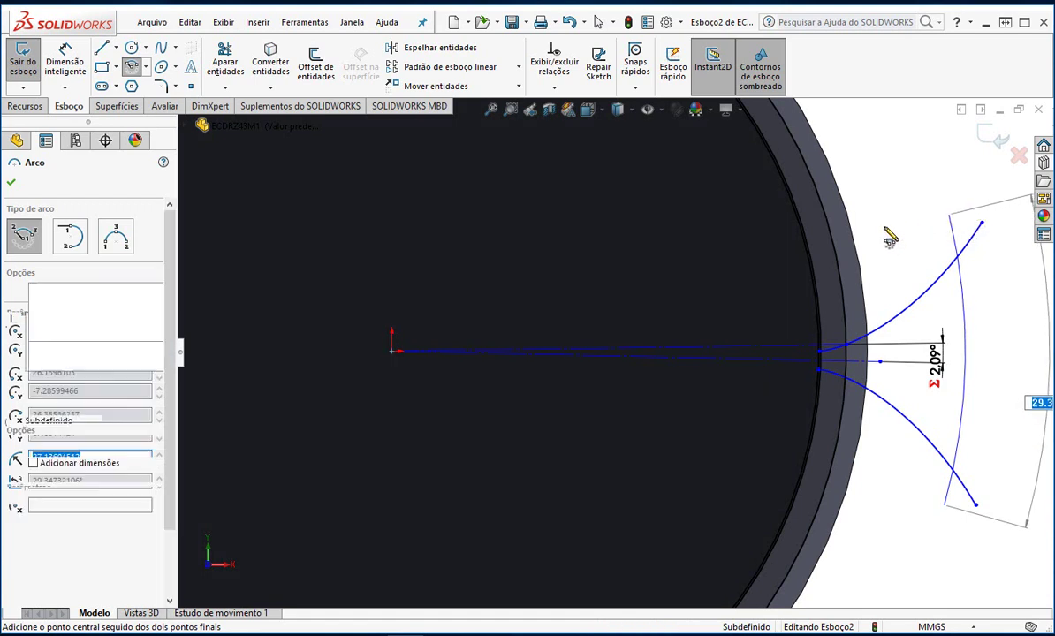
{"action": "key", "text": "Escape"}
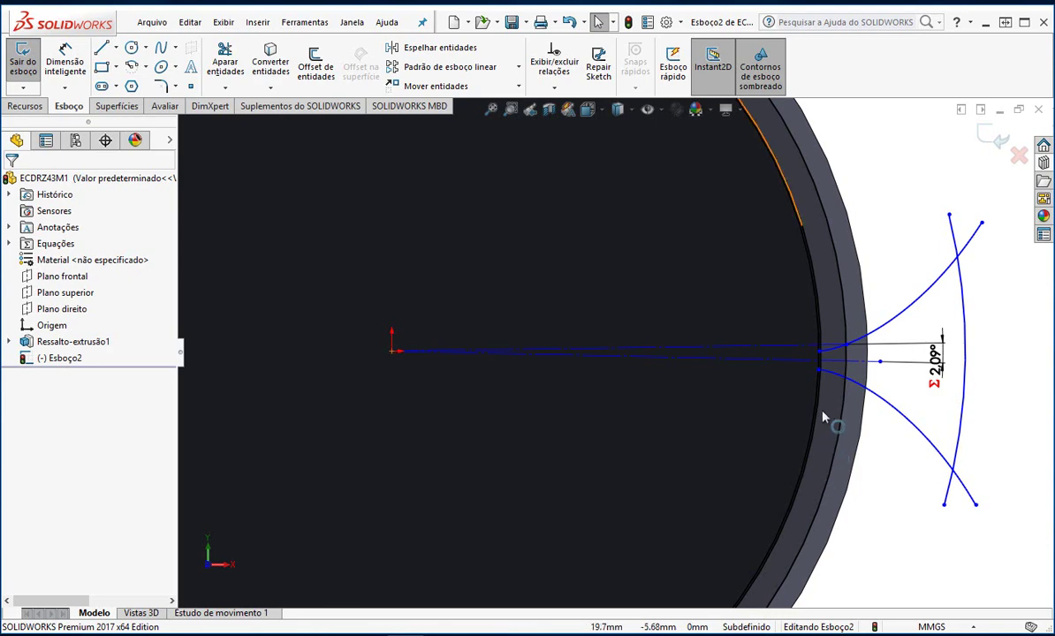
Trim the inner circle between and above the flank lines, leaving a short joining segment.
{"action": "scroll", "coordinate": [831, 373], "scroll_direction": "down", "scroll_amount": 6}
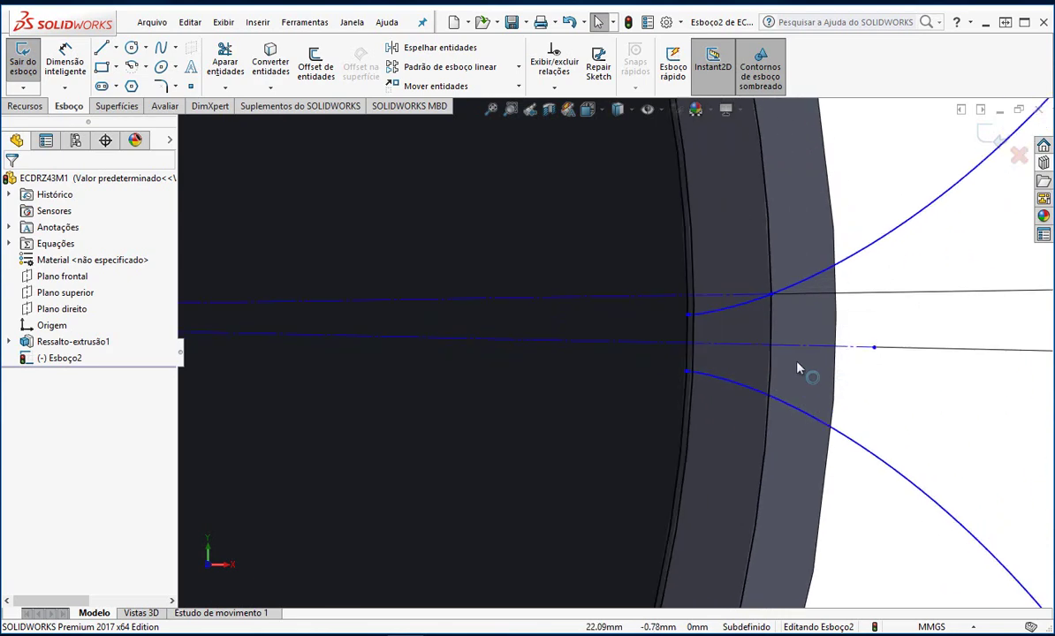
{"action": "scroll", "coordinate": [576, 349], "scroll_direction": "up", "scroll_amount": 3}
{"action": "scroll", "coordinate": [576, 349], "scroll_direction": "down", "scroll_amount": 2}
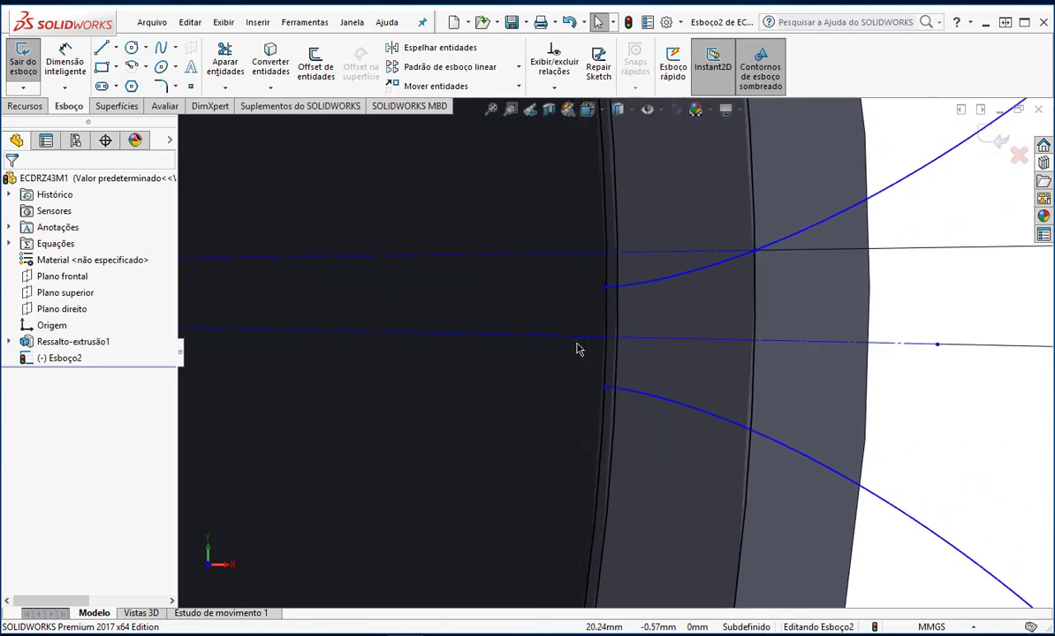
{"action": "scroll", "coordinate": [576, 349], "scroll_direction": "down", "scroll_amount": 2}
{"action": "left_click", "coordinate": [491, 415]}
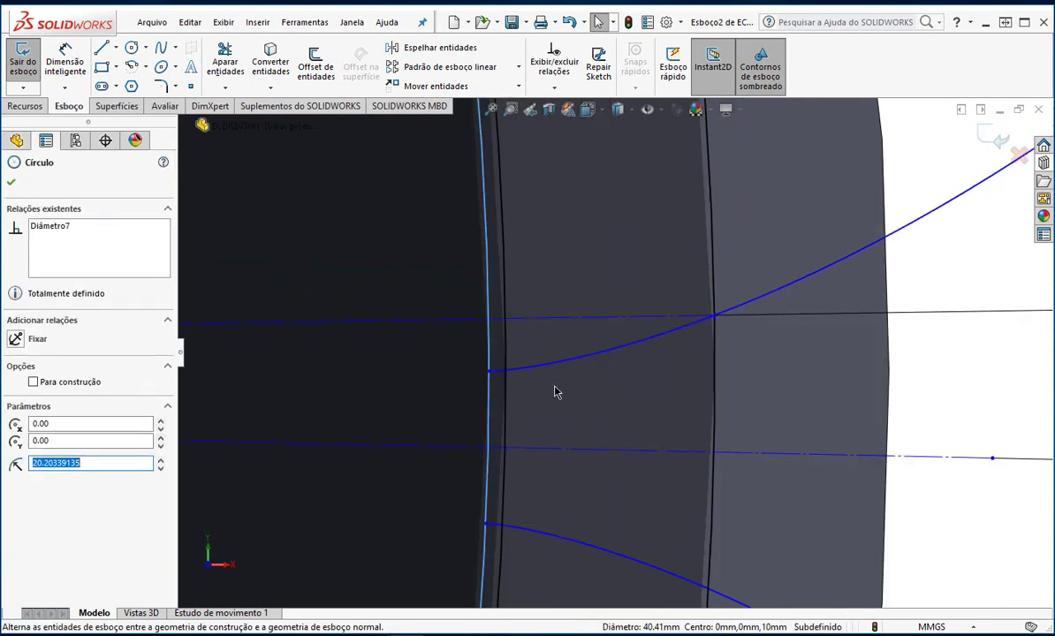
{"action": "left_click", "coordinate": [985, 384]}
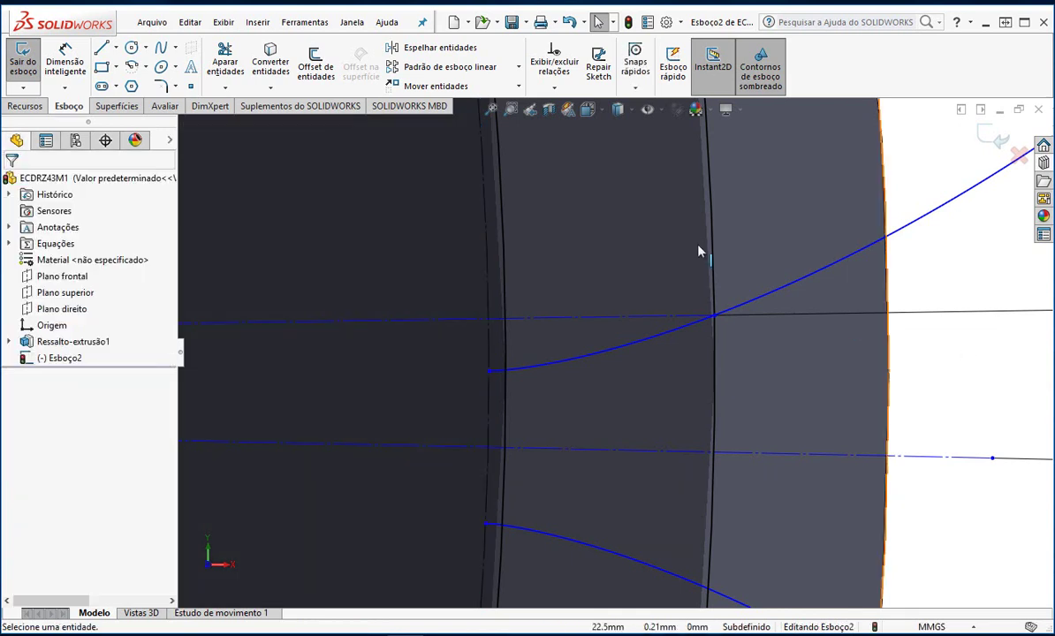
{"action": "left_click", "coordinate": [224, 59]}
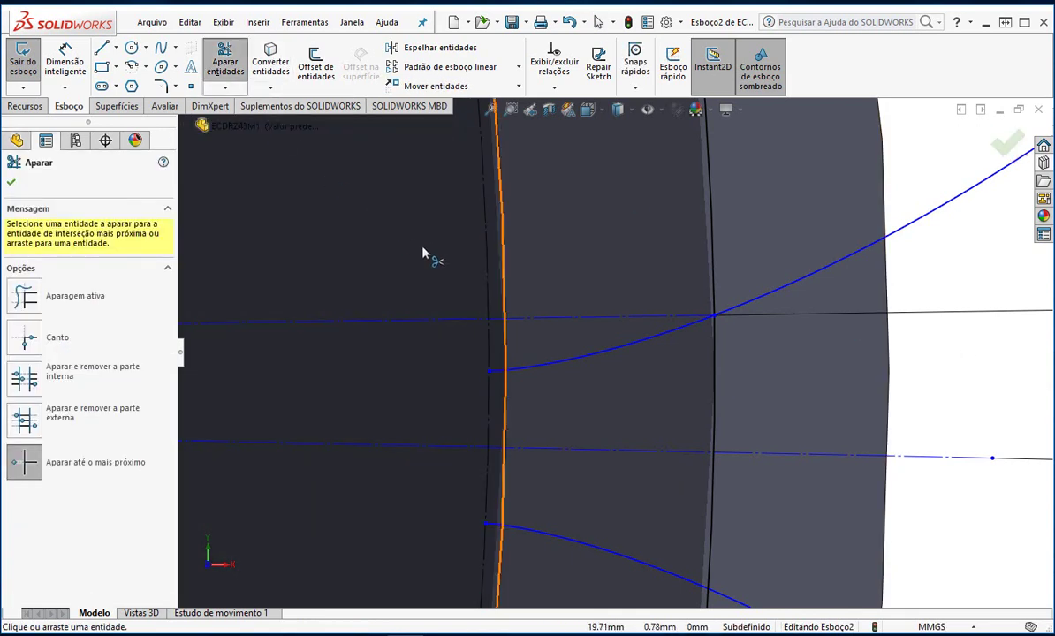
{"action": "left_click", "coordinate": [504, 344]}
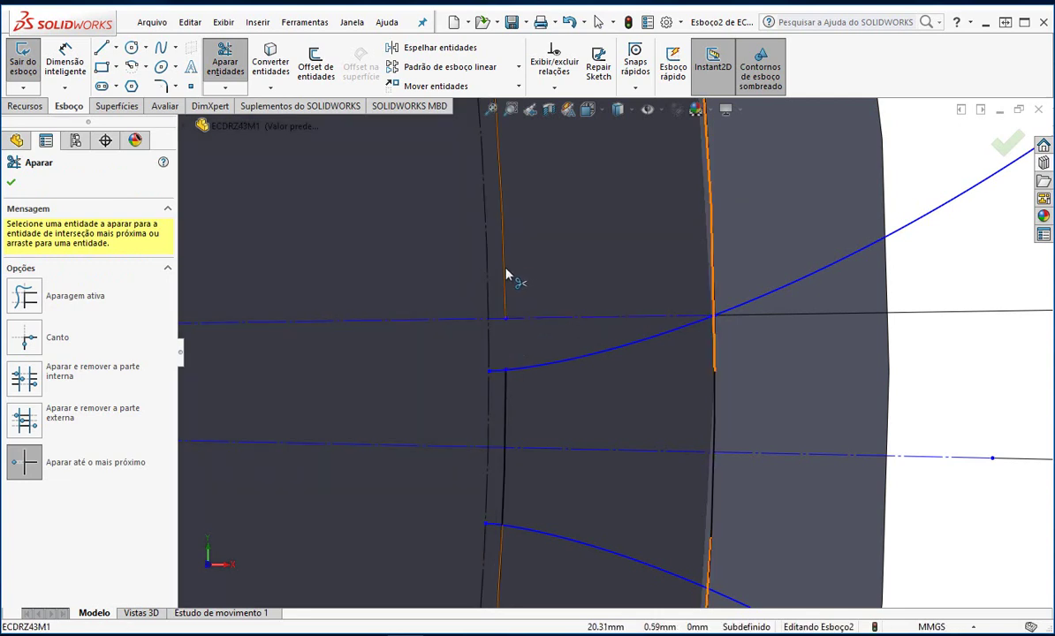
{"action": "left_click", "coordinate": [506, 276]}
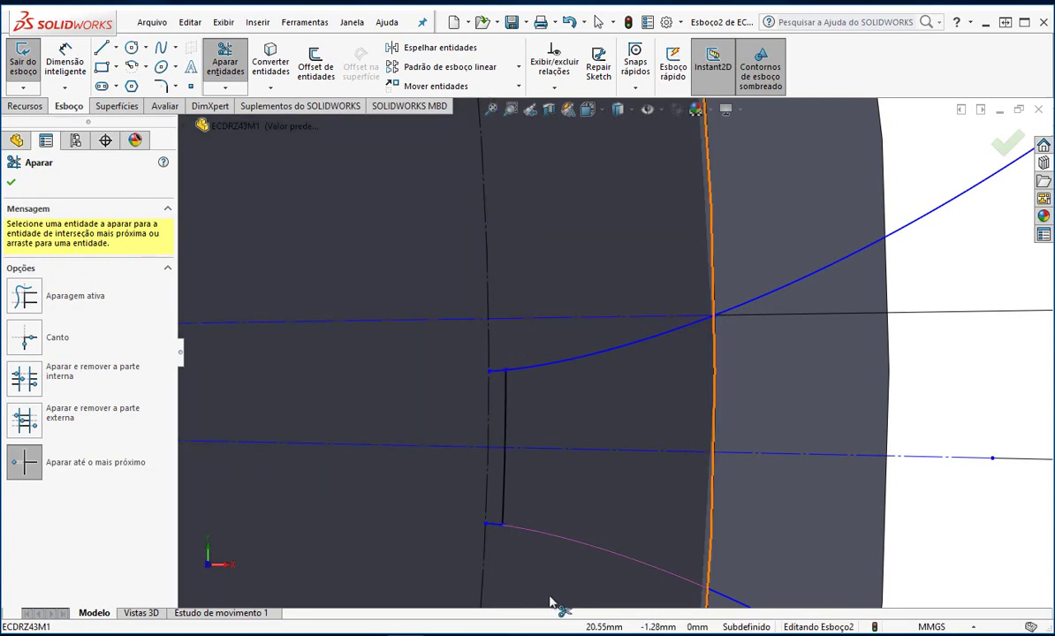
{"action": "scroll", "coordinate": [966, 259], "scroll_direction": "up", "scroll_amount": 2}
{"action": "scroll", "coordinate": [965, 259], "scroll_direction": "up", "scroll_amount": 2}
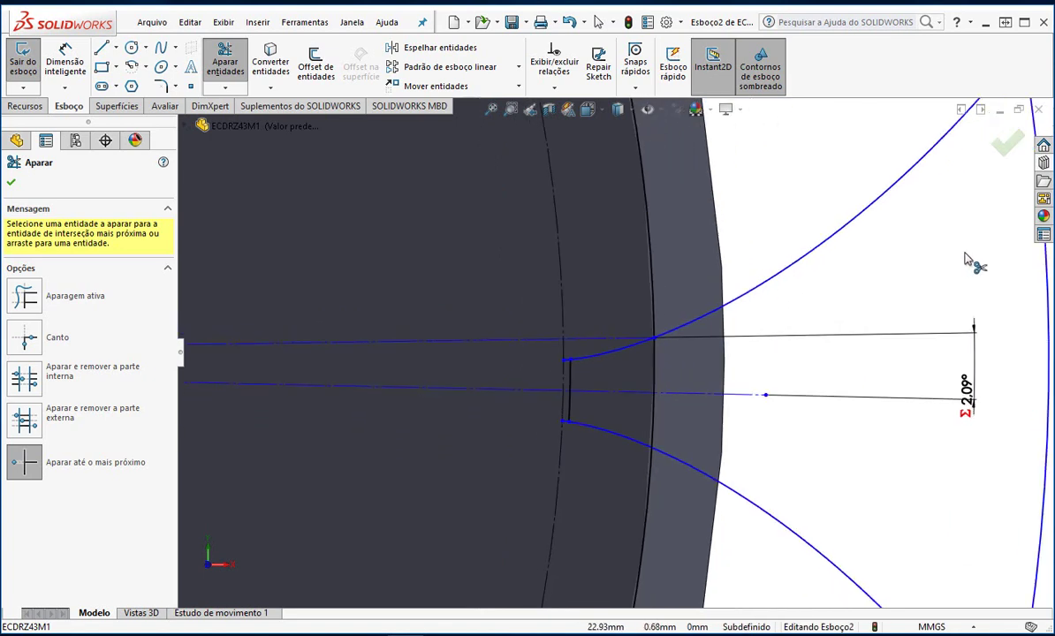
{"action": "key", "text": "Escape"}
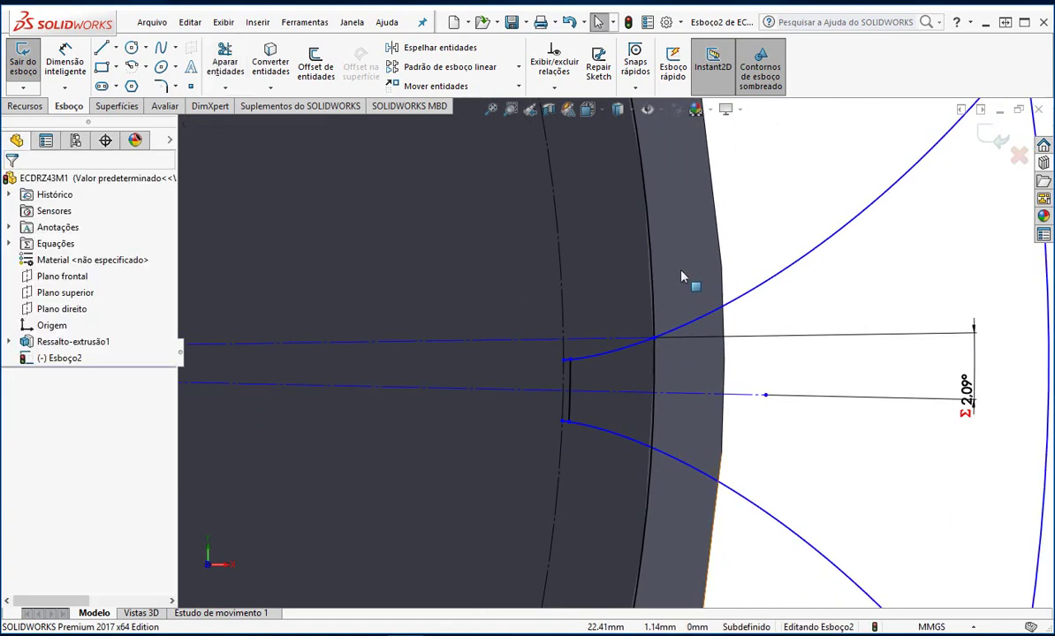
Convert the Ø43 mm pitch circle into construction geometry.
{"action": "left_click", "coordinate": [654, 266]}
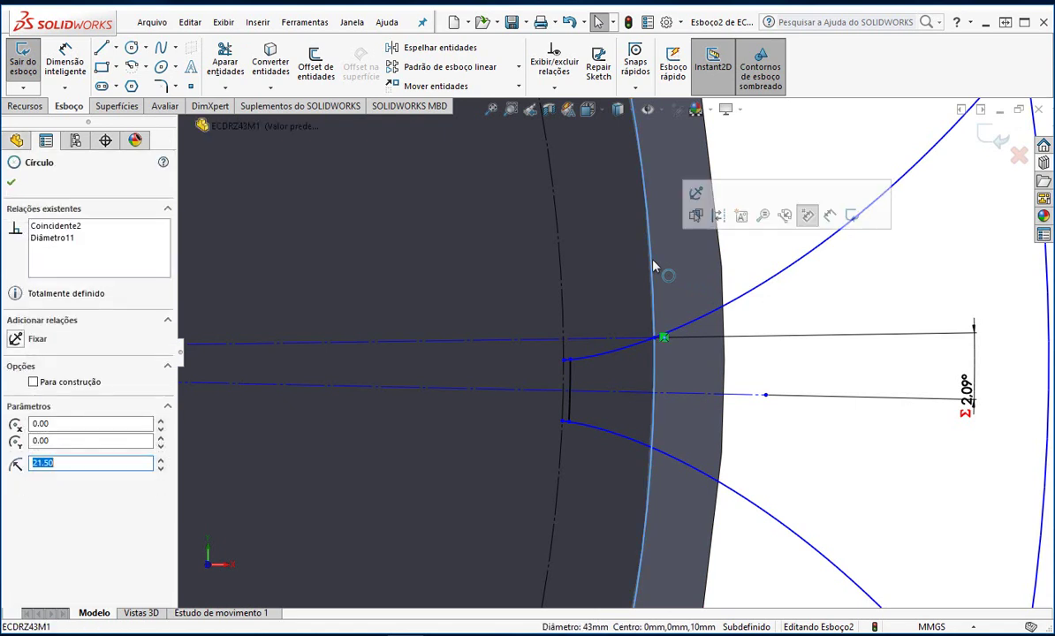
{"action": "left_click", "coordinate": [720, 217]}
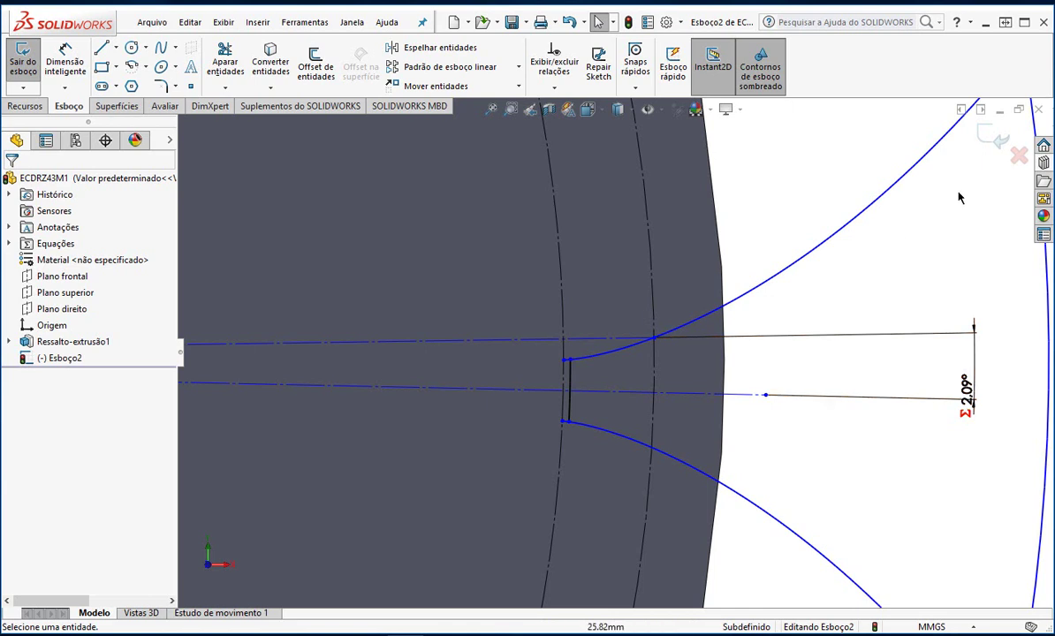
{"action": "key", "text": "z"}
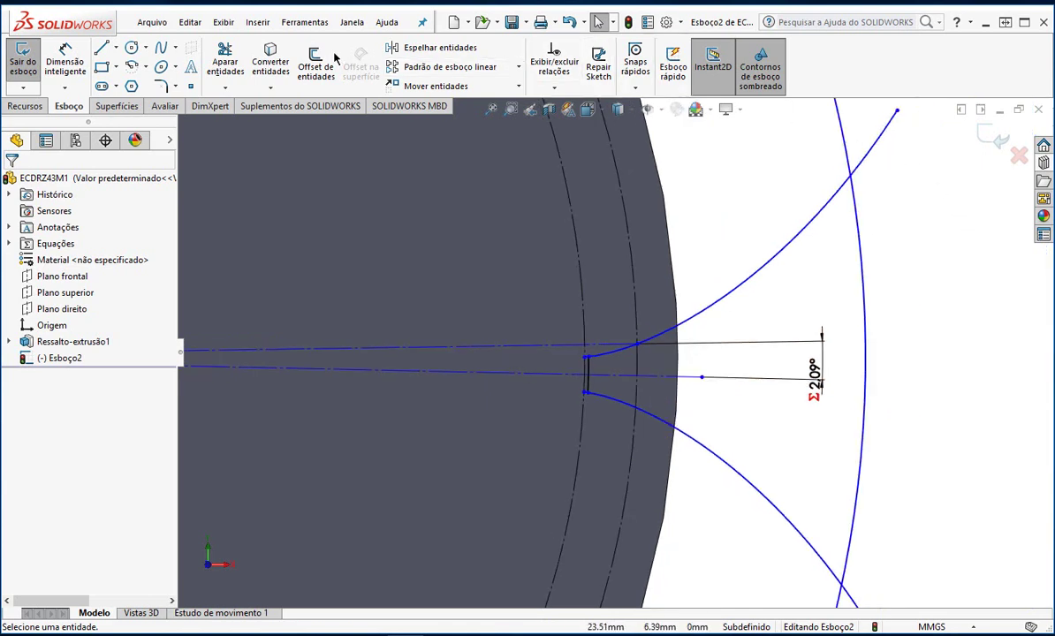
Trim the arc stubs beyond both flanks and the leftover flank ends to close the tooth-gap outline.
{"action": "left_click", "coordinate": [225, 58]}
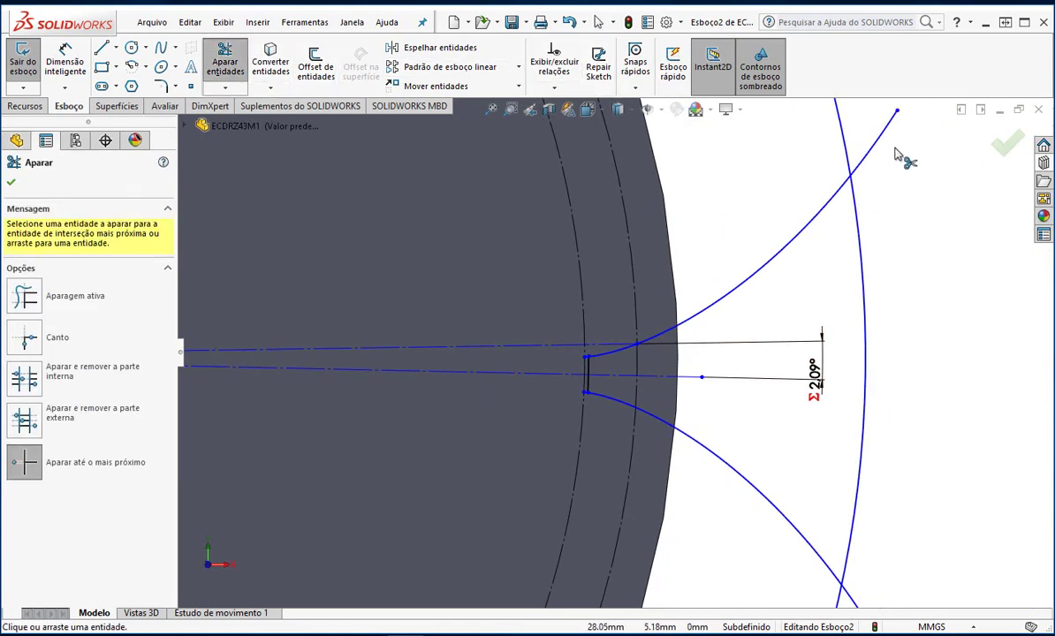
{"action": "left_click", "coordinate": [846, 151]}
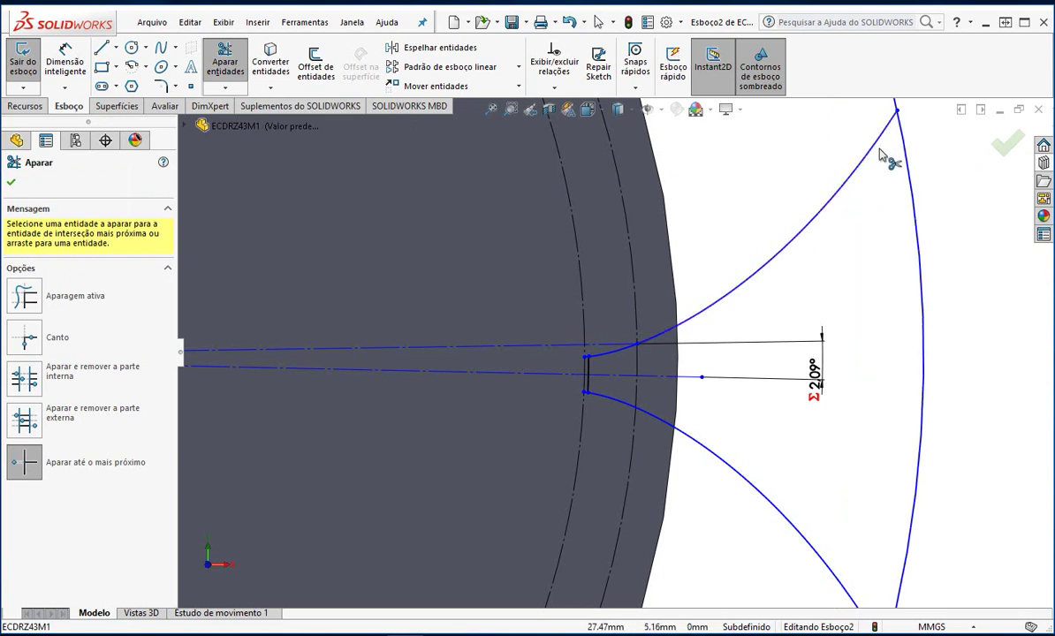
{"action": "key", "text": "z"}
{"action": "left_click", "coordinate": [790, 211]}
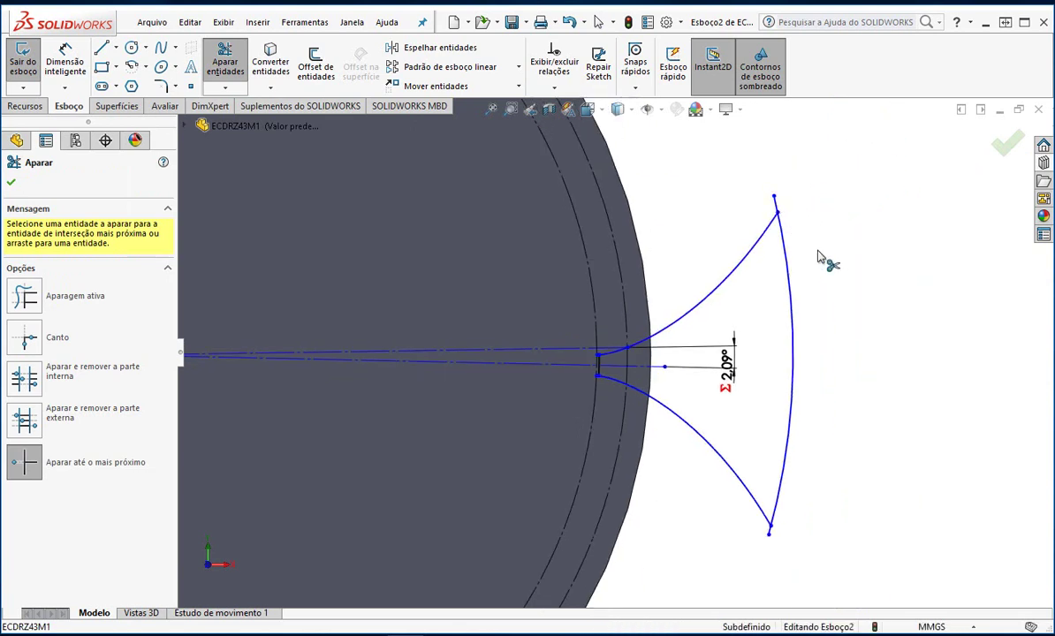
{"action": "left_click", "coordinate": [770, 532]}
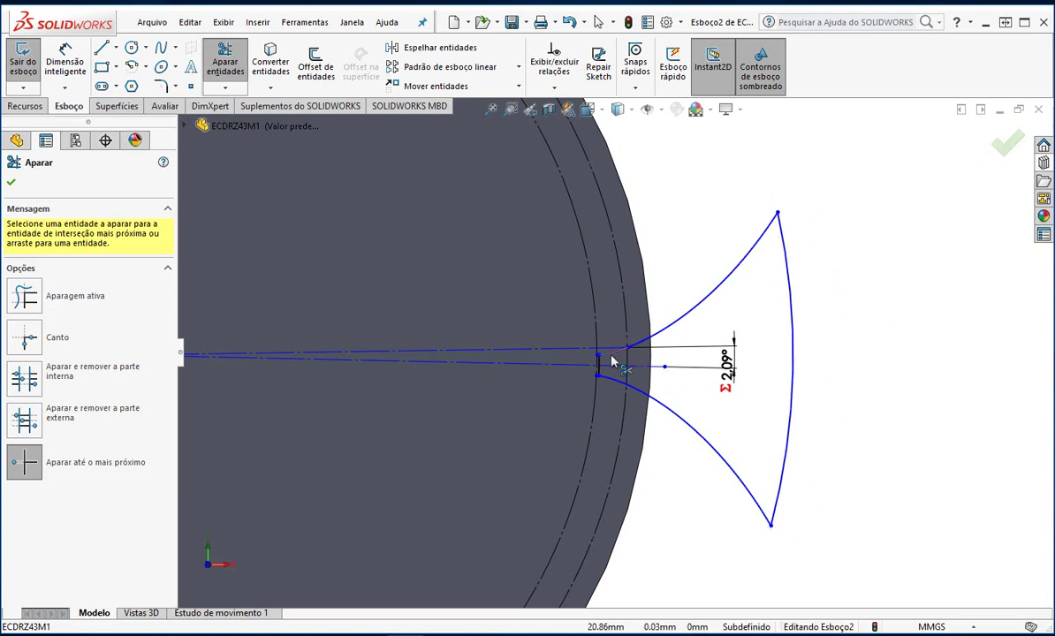
{"action": "scroll", "coordinate": [608, 358], "scroll_direction": "down", "scroll_amount": 2}
{"action": "scroll", "coordinate": [608, 361], "scroll_direction": "down", "scroll_amount": 3}
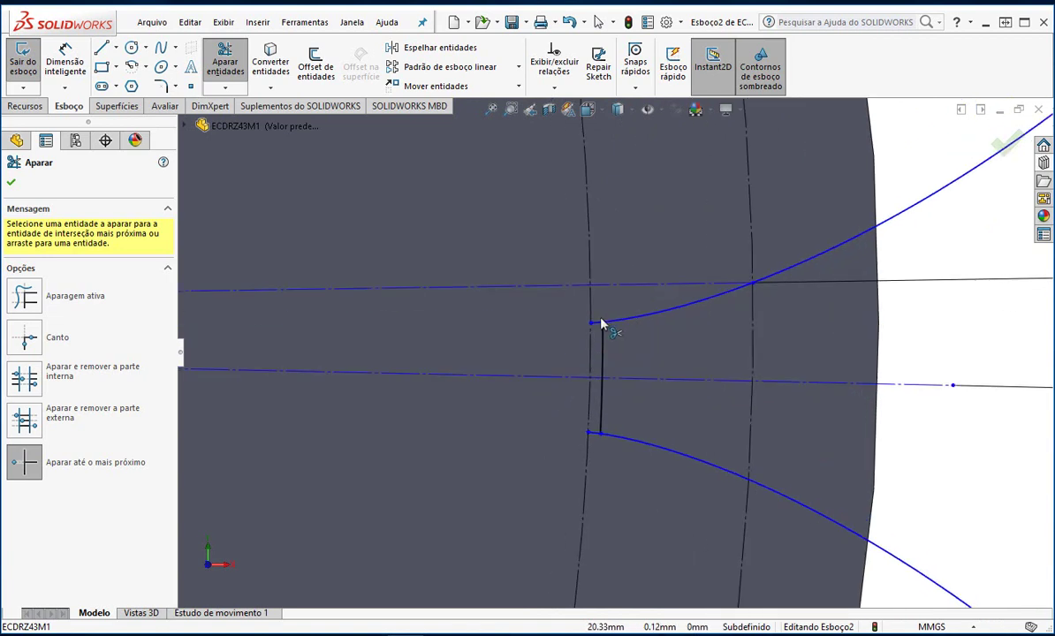
{"action": "left_click", "coordinate": [594, 434]}
{"action": "left_click", "coordinate": [595, 324]}
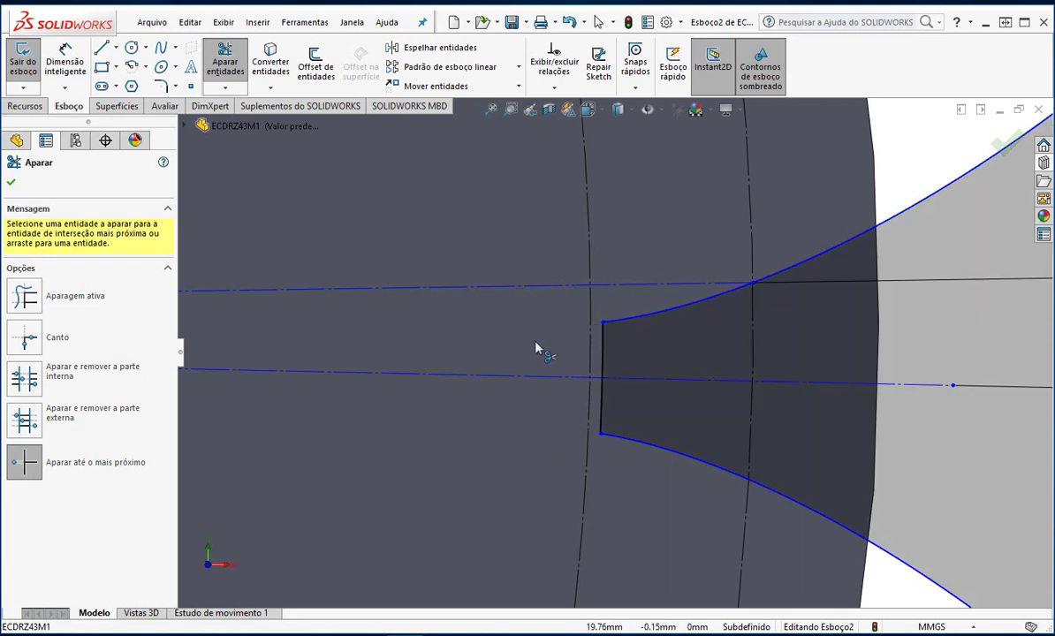
{"action": "scroll", "coordinate": [537, 348], "scroll_direction": "up", "scroll_amount": 5}
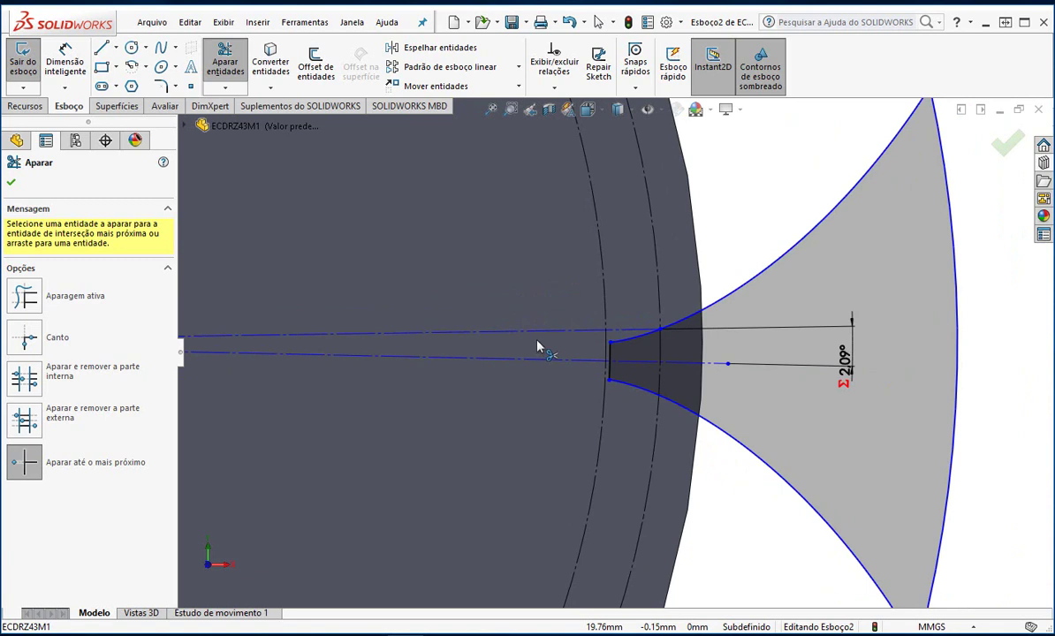
{"action": "left_click", "coordinate": [11, 183]}
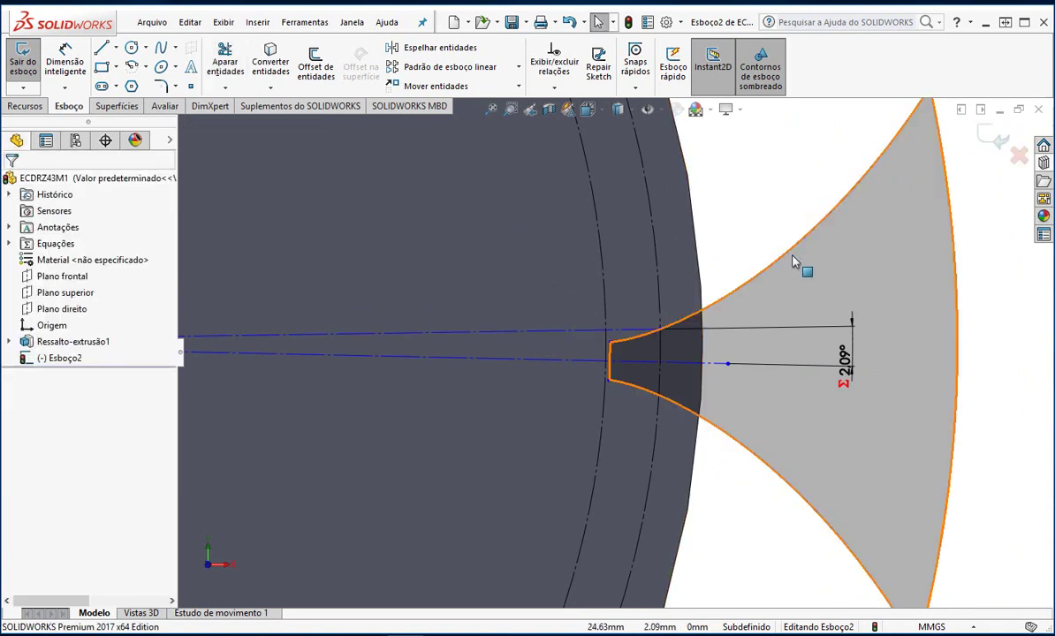
Exit Esboço2 and orbit the part to view the tooth profile obliquely.
{"action": "scroll", "coordinate": [800, 160], "scroll_direction": "up", "scroll_amount": 2}
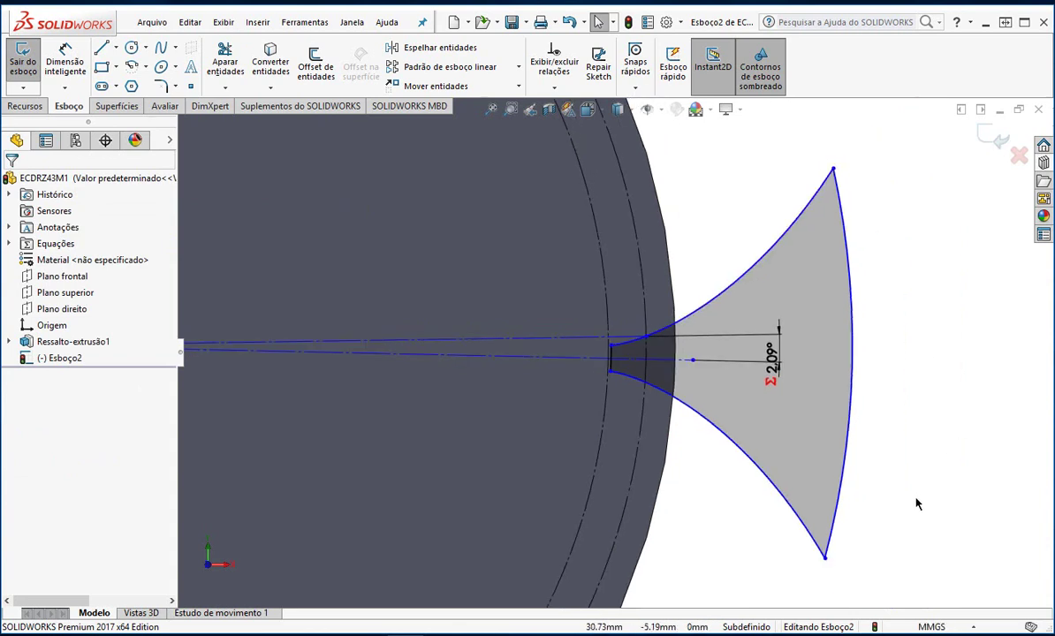
{"action": "left_click", "coordinate": [991, 140]}
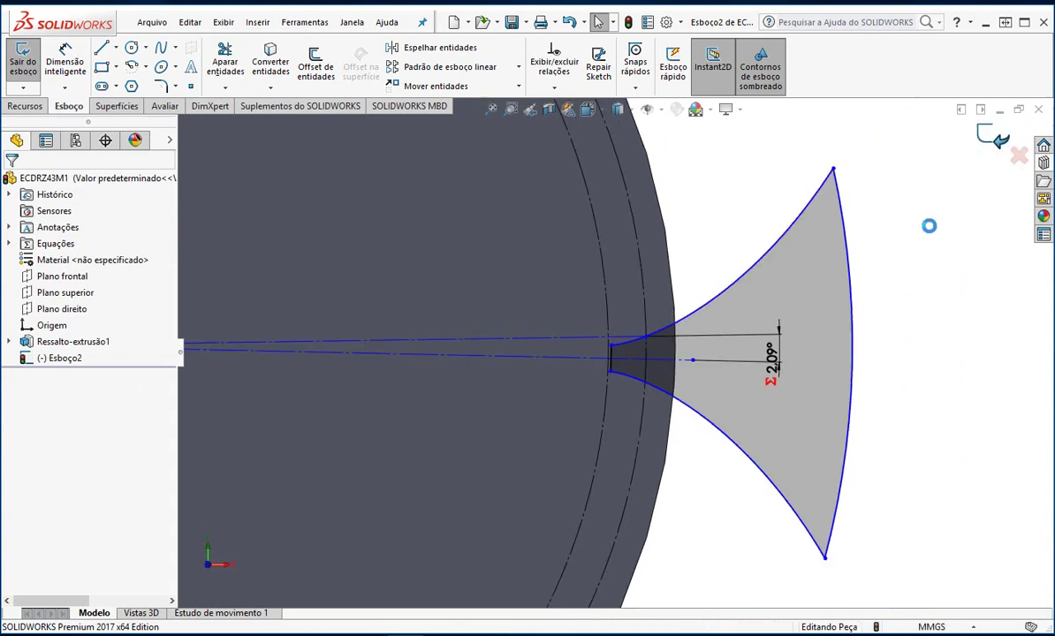
{"action": "mouse_move", "coordinate": [899, 276]}
{"action": "middle_mouse_down"}
{"action": "mouse_move", "coordinate": [829, 291]}
{"action": "mouse_move", "coordinate": [812, 237]}
{"action": "mouse_move", "coordinate": [846, 213]}
{"action": "mouse_move", "coordinate": [797, 270]}
{"action": "mouse_move", "coordinate": [812, 230]}
{"action": "mouse_move", "coordinate": [833, 219]}
{"action": "middle_mouse_up"}
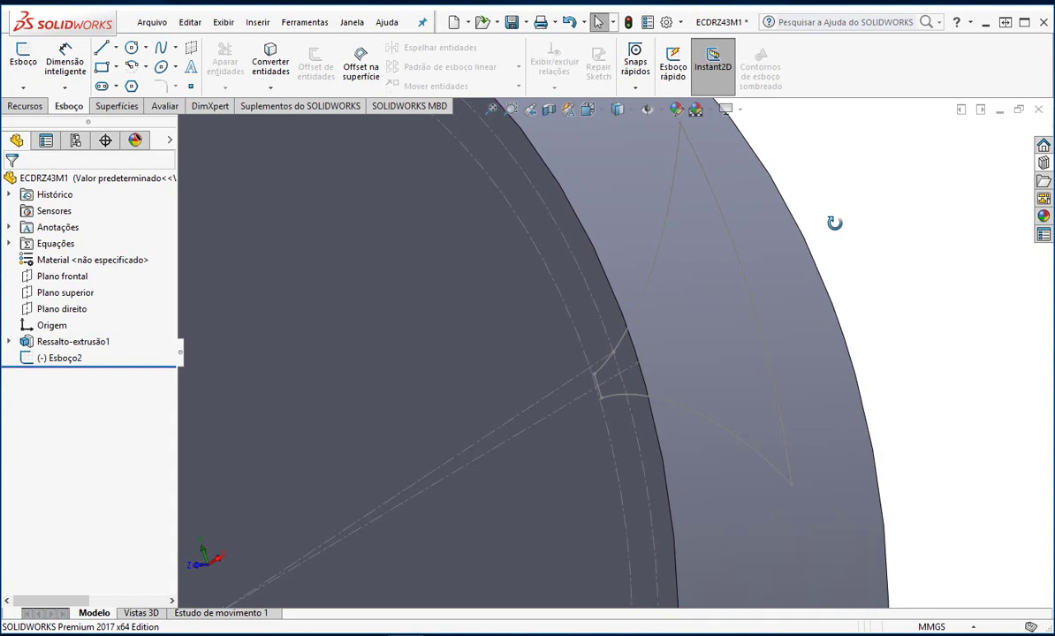
Cut Esboço2 through the disc with a Passante (through-all) extruded cut, creating one rim notch.
{"action": "left_click", "coordinate": [27, 106]}
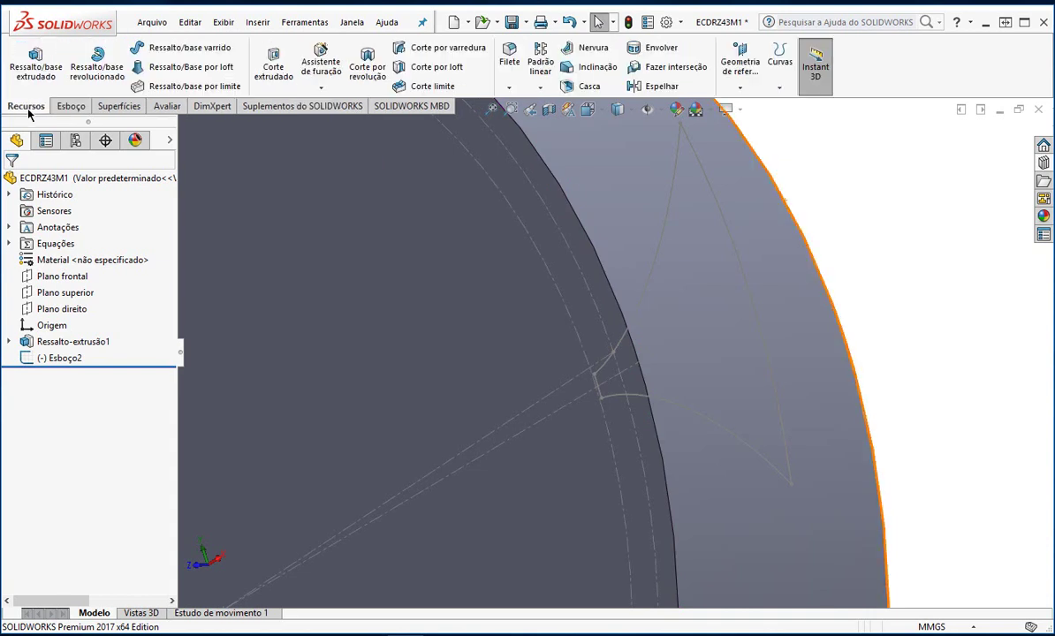
{"action": "left_click", "coordinate": [276, 67]}
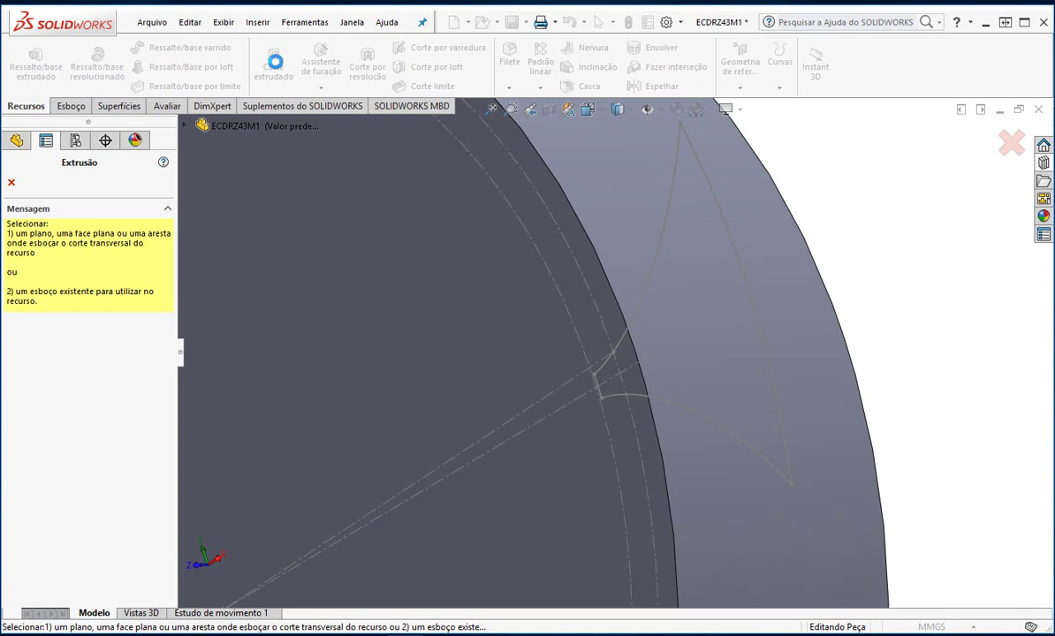
{"action": "left_click", "coordinate": [723, 227]}
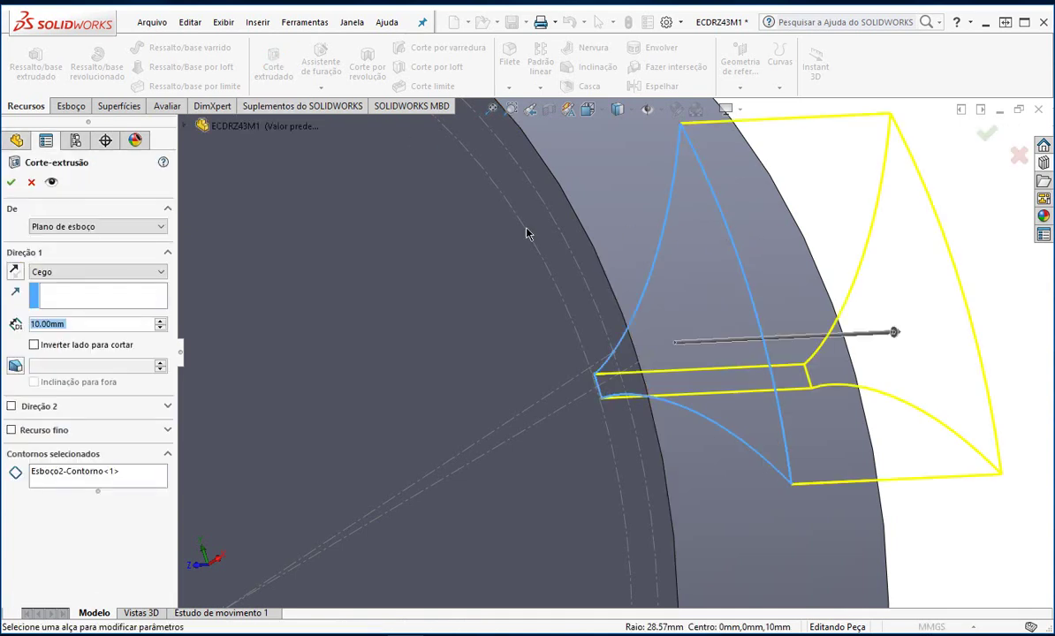
{"action": "left_click", "coordinate": [88, 273]}
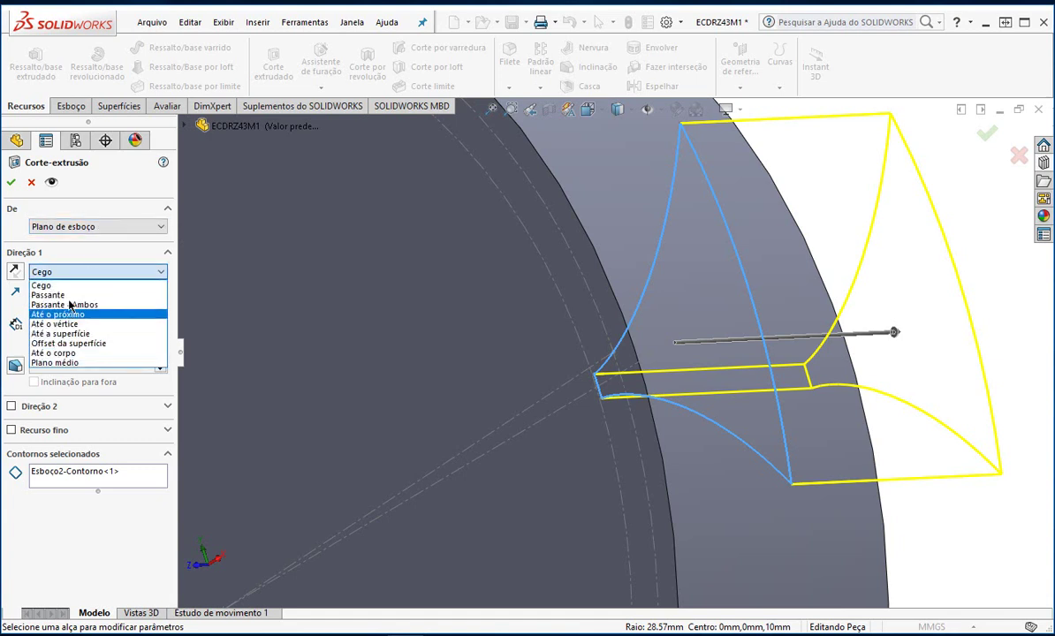
{"action": "left_click", "coordinate": [68, 296]}
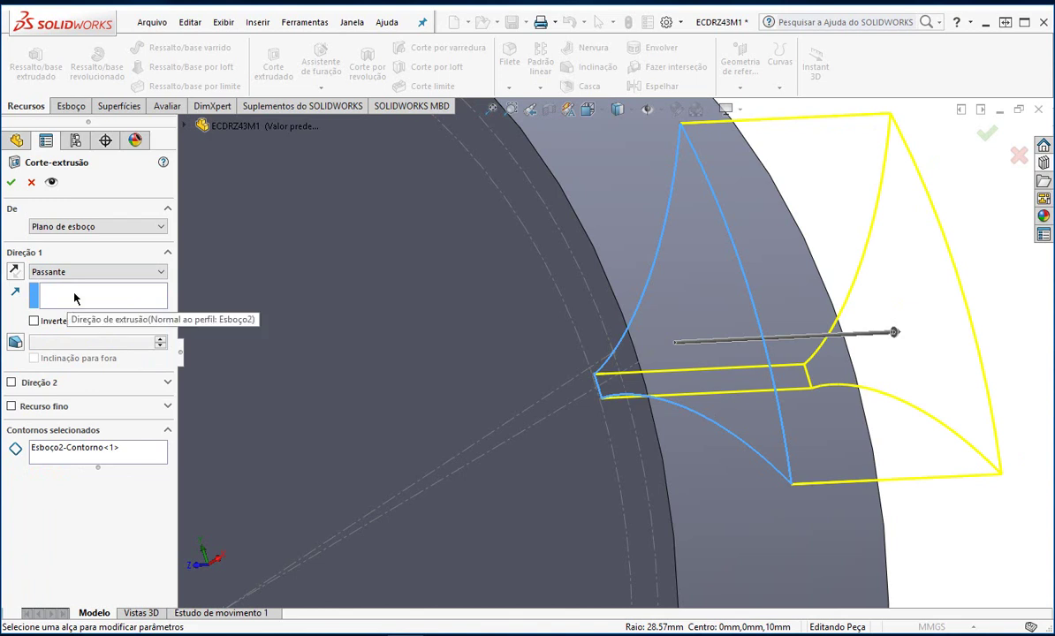
{"action": "left_click", "coordinate": [78, 273]}
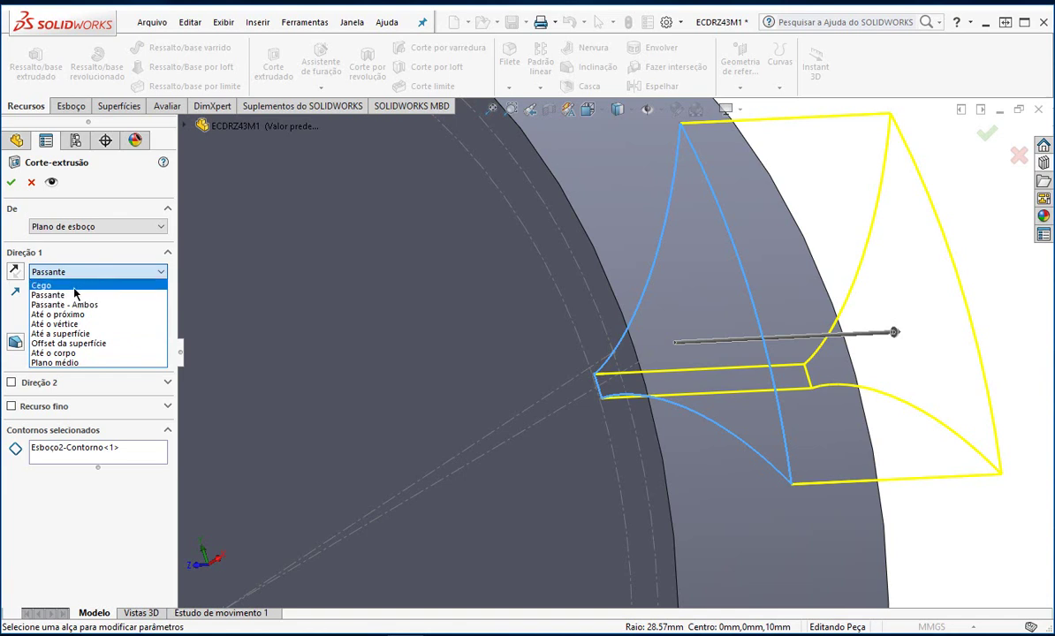
{"action": "left_click", "coordinate": [70, 296]}
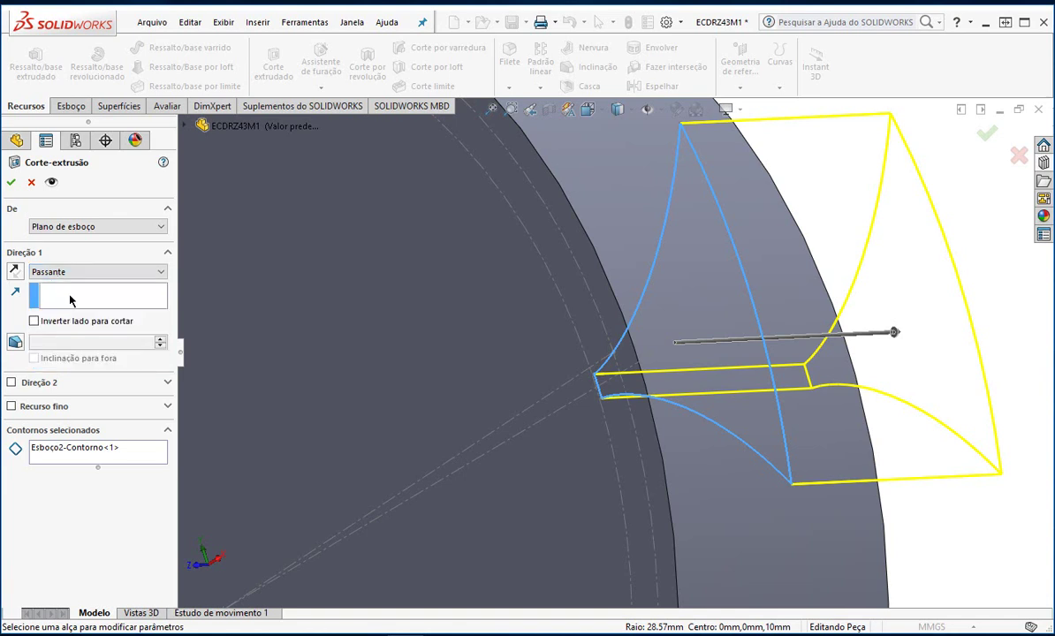
{"action": "left_click", "coordinate": [11, 182]}
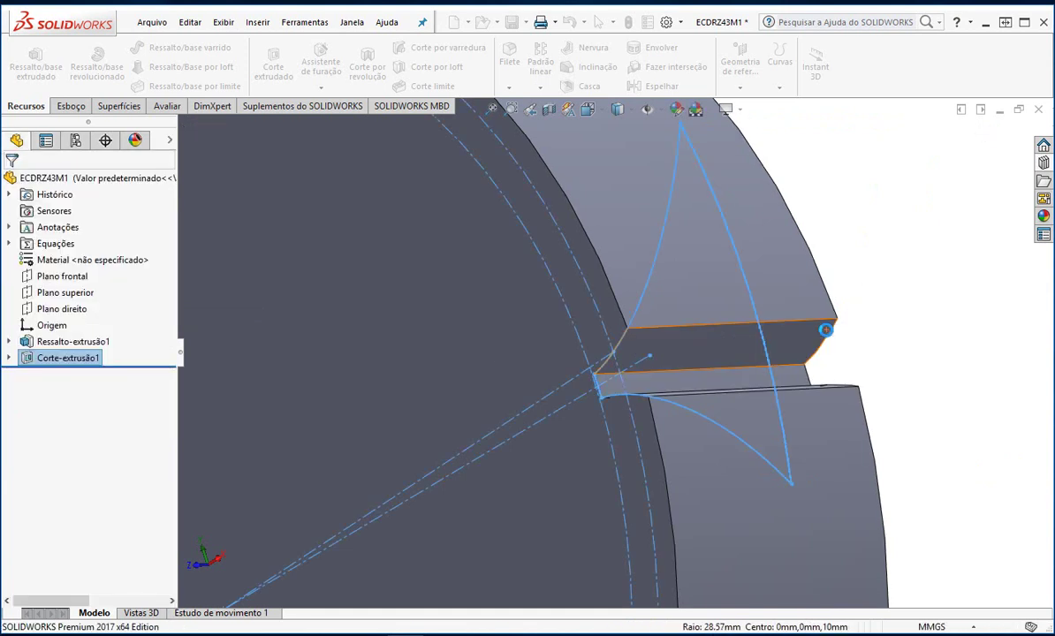
{"action": "left_click", "coordinate": [874, 270]}
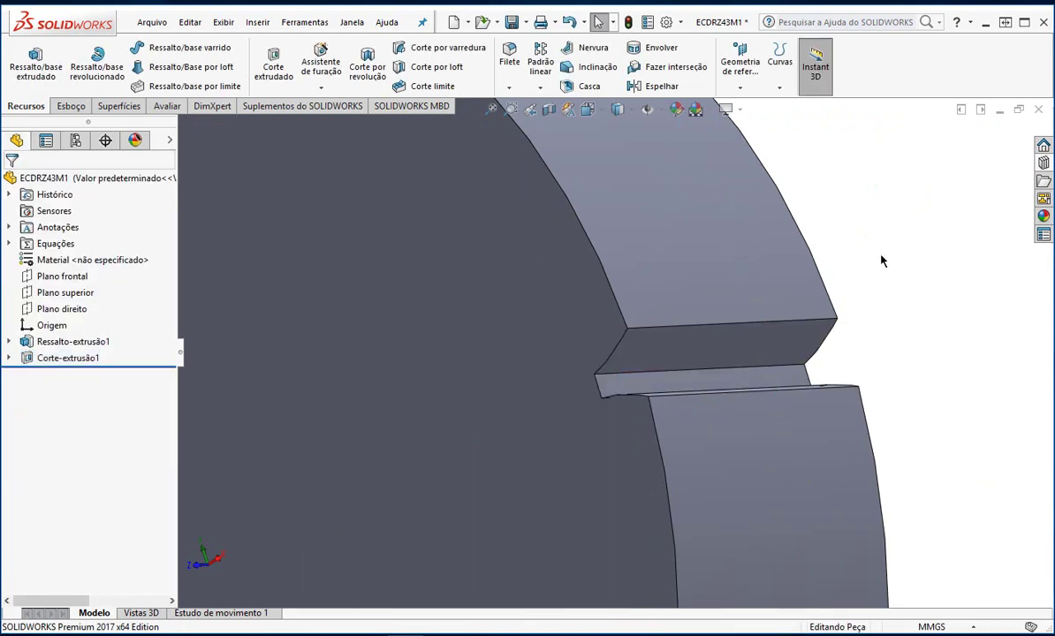
{"action": "middle_click_drag", "start_coordinate": [881, 260], "coordinate": [895, 278]}
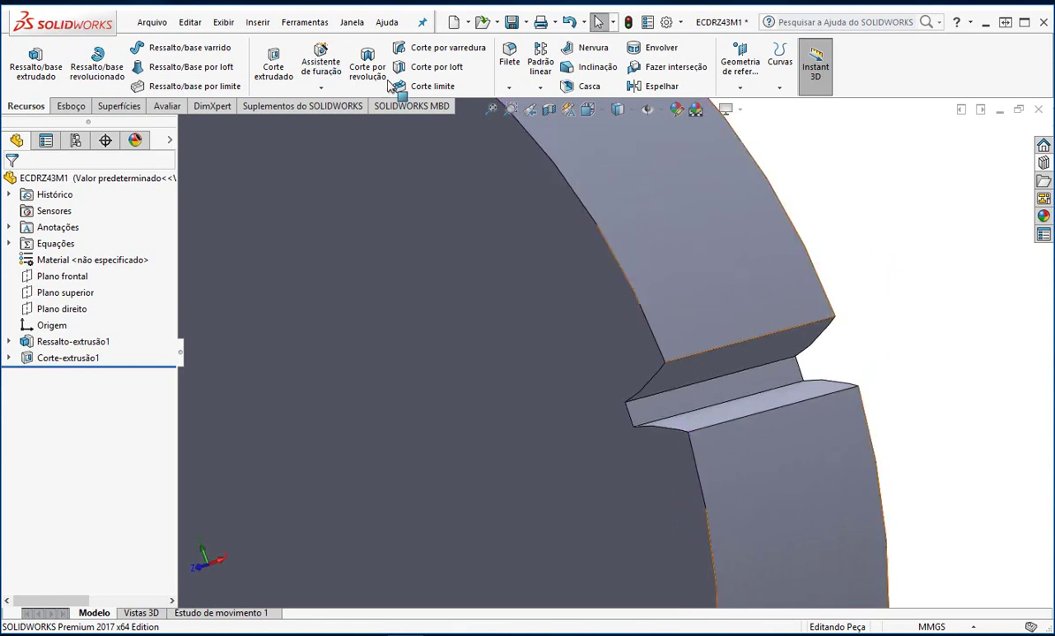
Apply a 0.4 mm fillet to both root edges of the notch.
{"action": "left_click", "coordinate": [510, 56]}
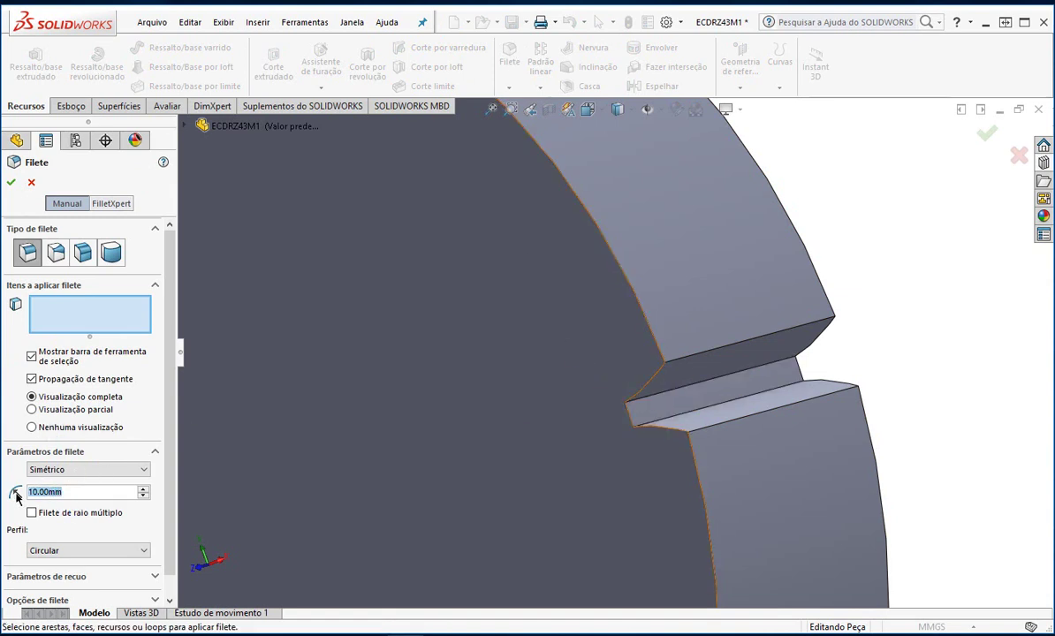
{"action": "type", "text": "0"}
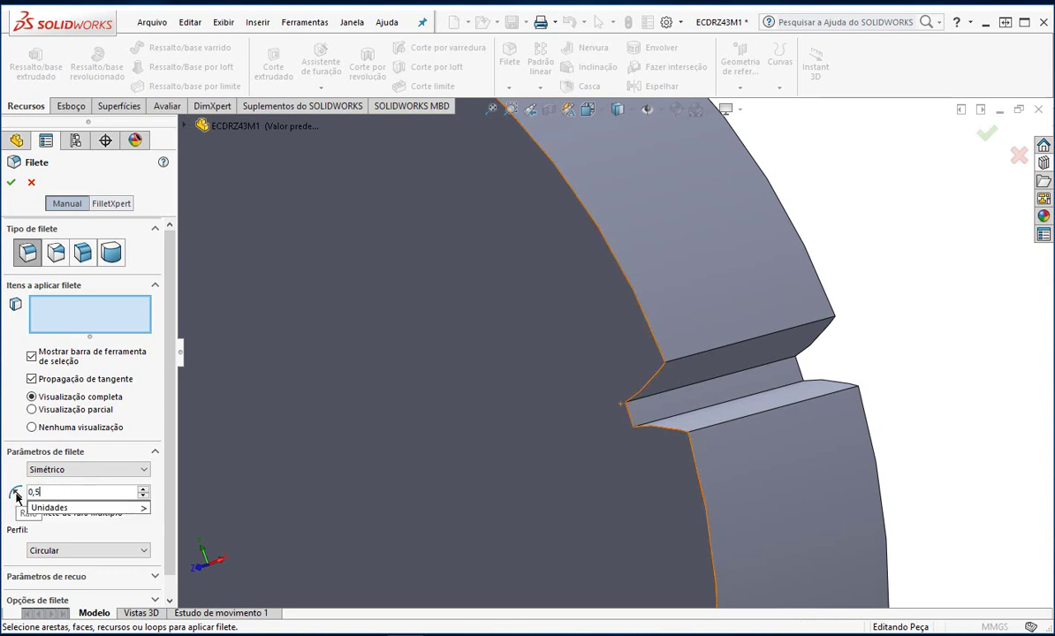
{"action": "type", "text": ",5"}
{"action": "key", "text": "BackSpace"}
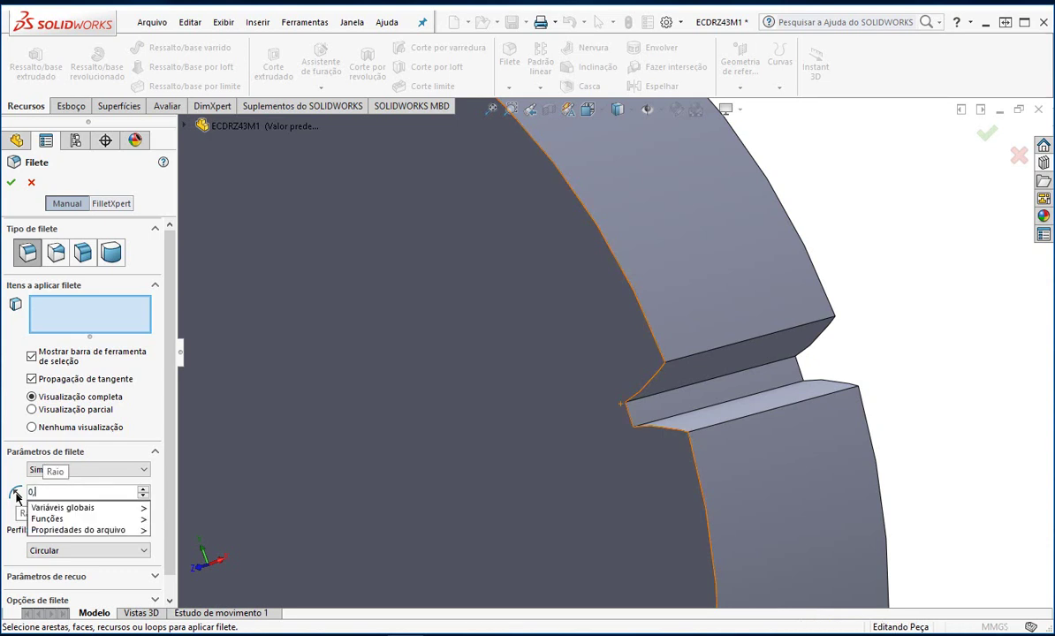
{"action": "type", "text": "4"}
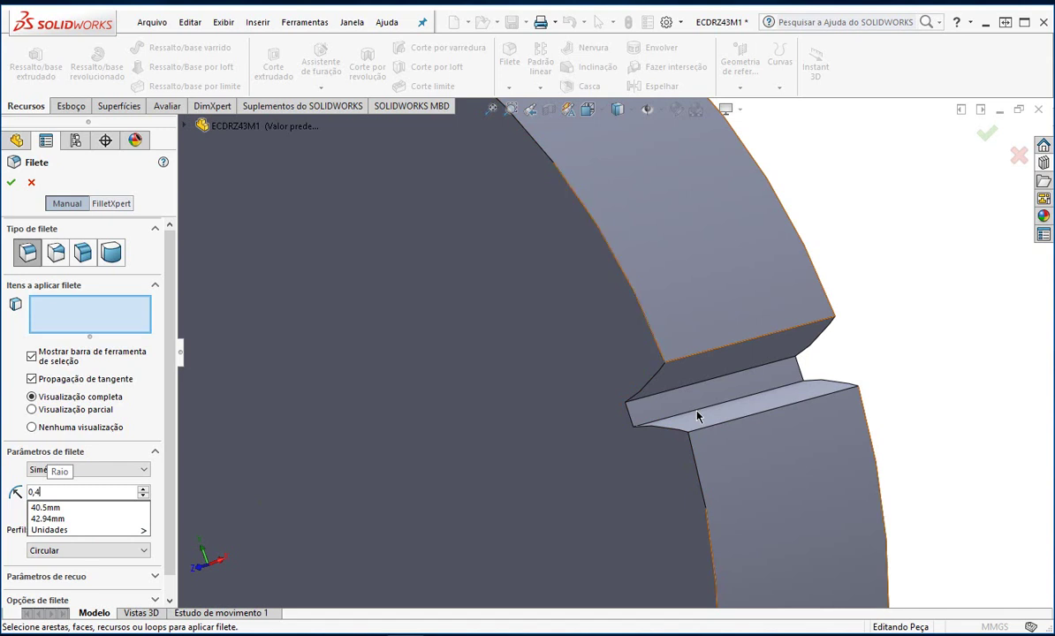
{"action": "key", "text": "Return"}
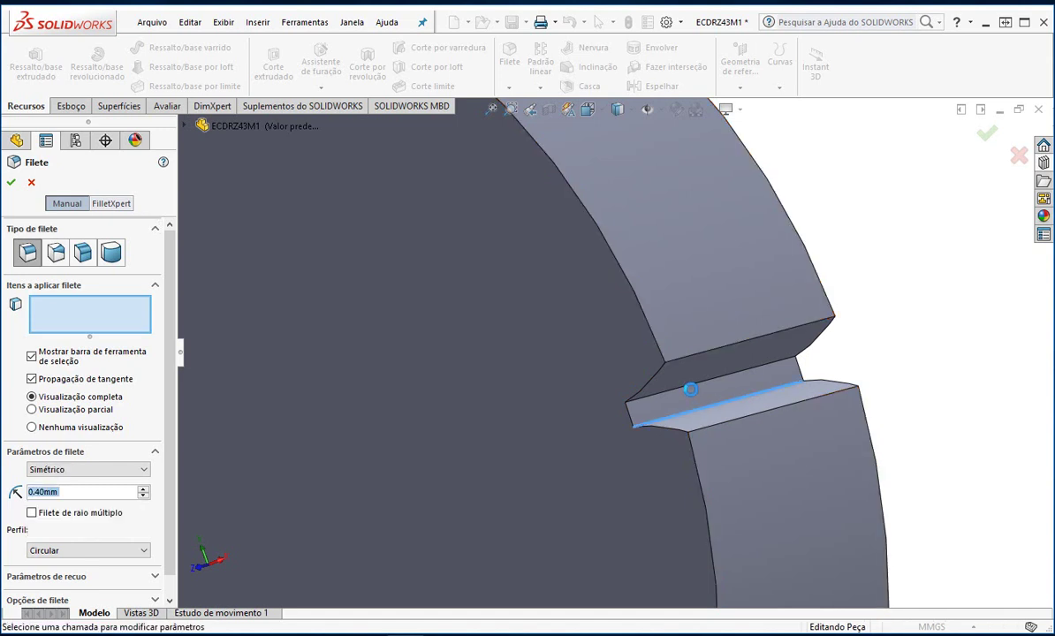
{"action": "left_click", "coordinate": [691, 389]}
{"action": "left_click", "coordinate": [754, 391]}
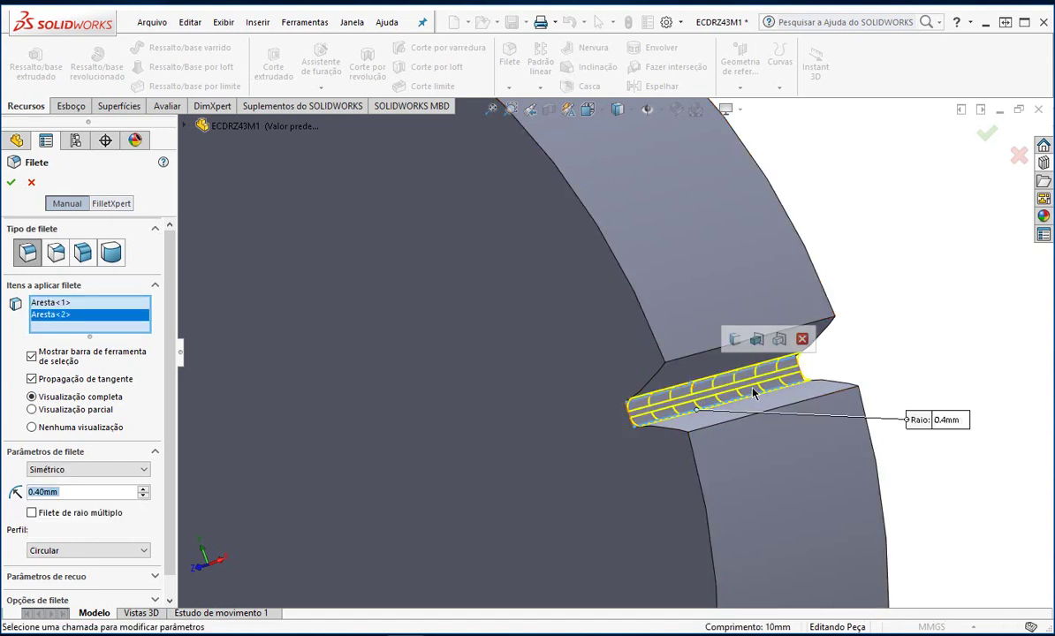
{"action": "left_click", "coordinate": [10, 183]}
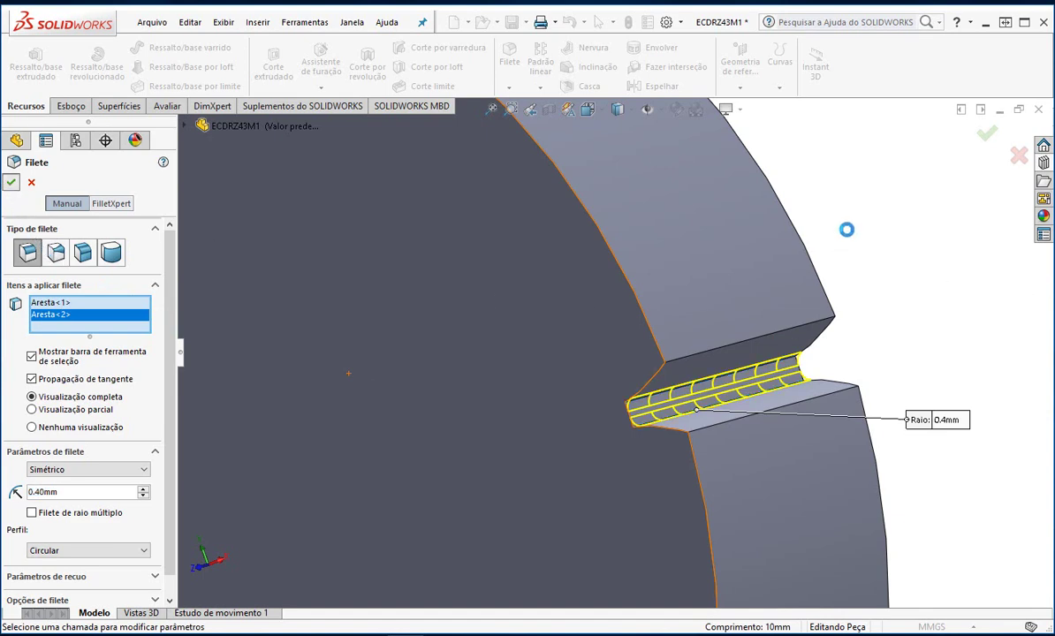
{"action": "key", "text": "f"}
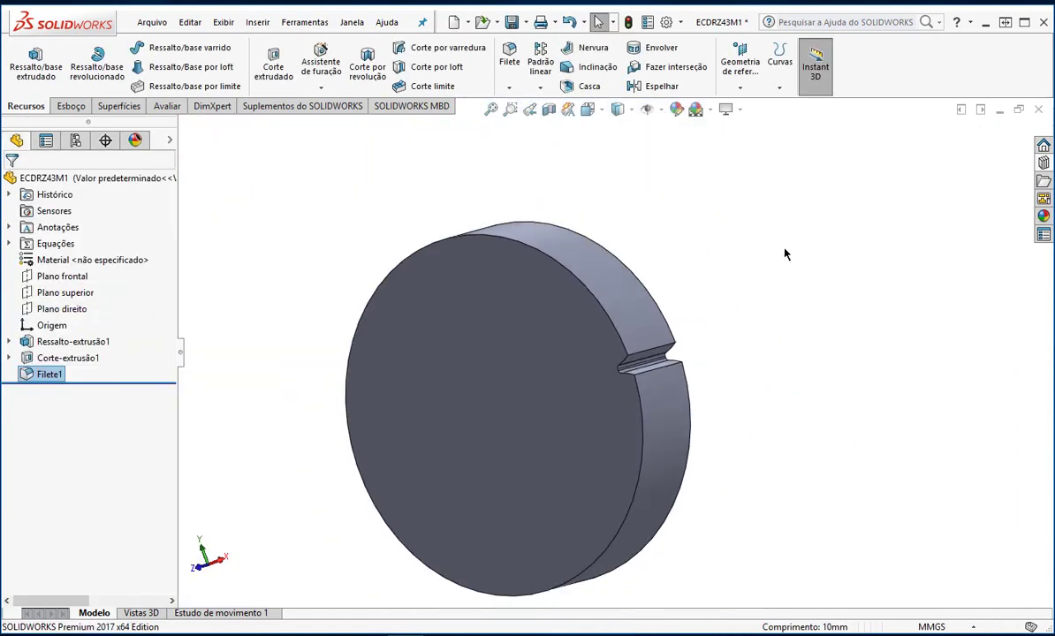
{"action": "scroll", "coordinate": [323, 277], "scroll_direction": "down", "scroll_amount": 2}
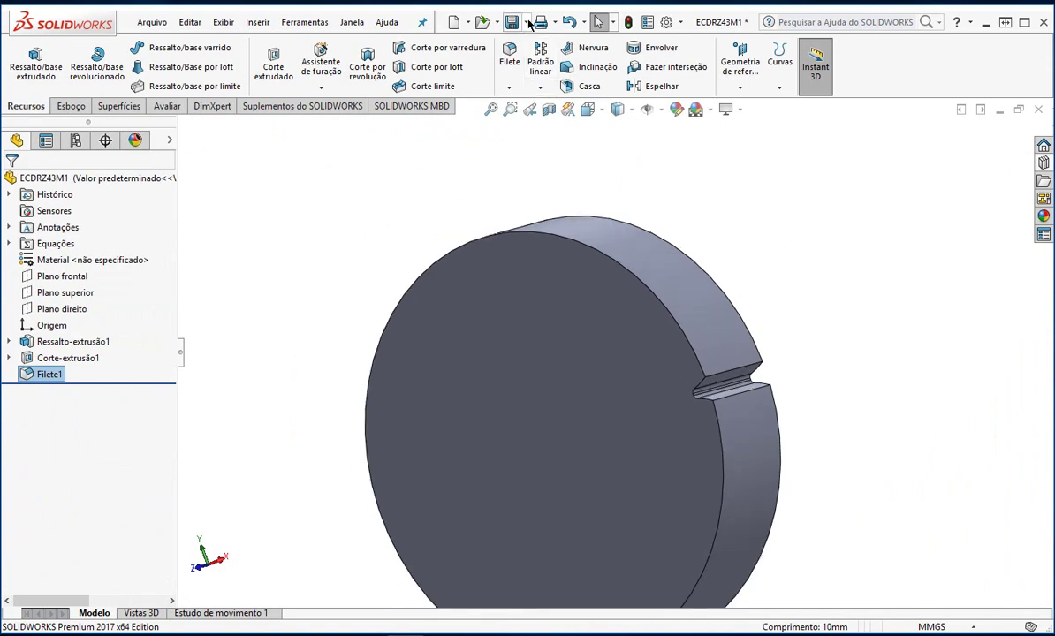
{"action": "left_click", "coordinate": [540, 88]}
{"action": "left_click", "coordinate": [535, 123]}
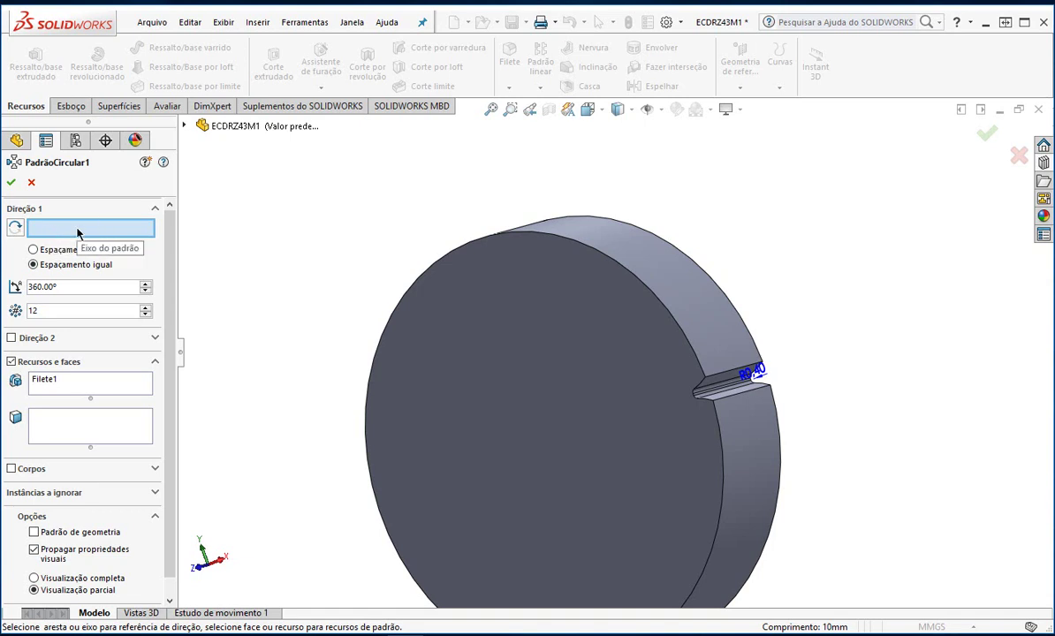
{"action": "left_click", "coordinate": [683, 305]}
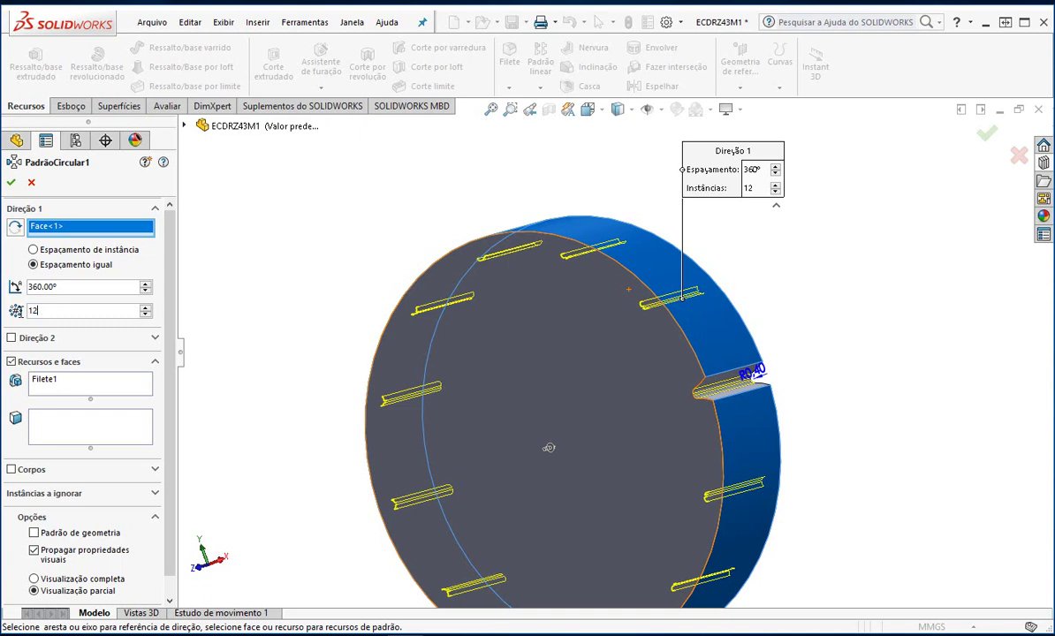
{"action": "left_click", "coordinate": [27, 311]}
{"action": "type", "text": "43"}
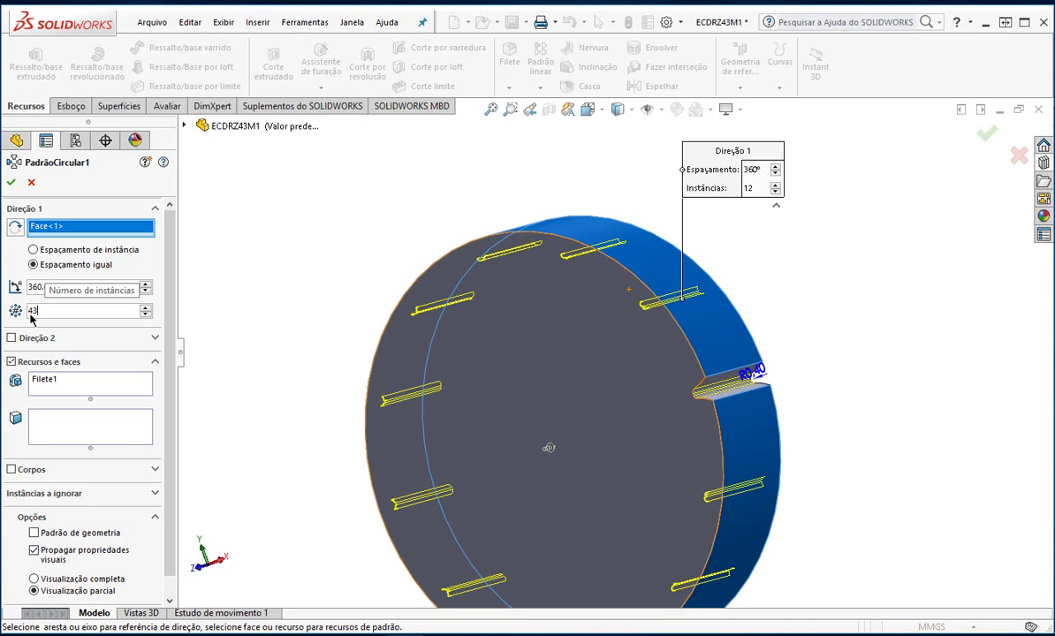
{"action": "key", "text": "Return"}
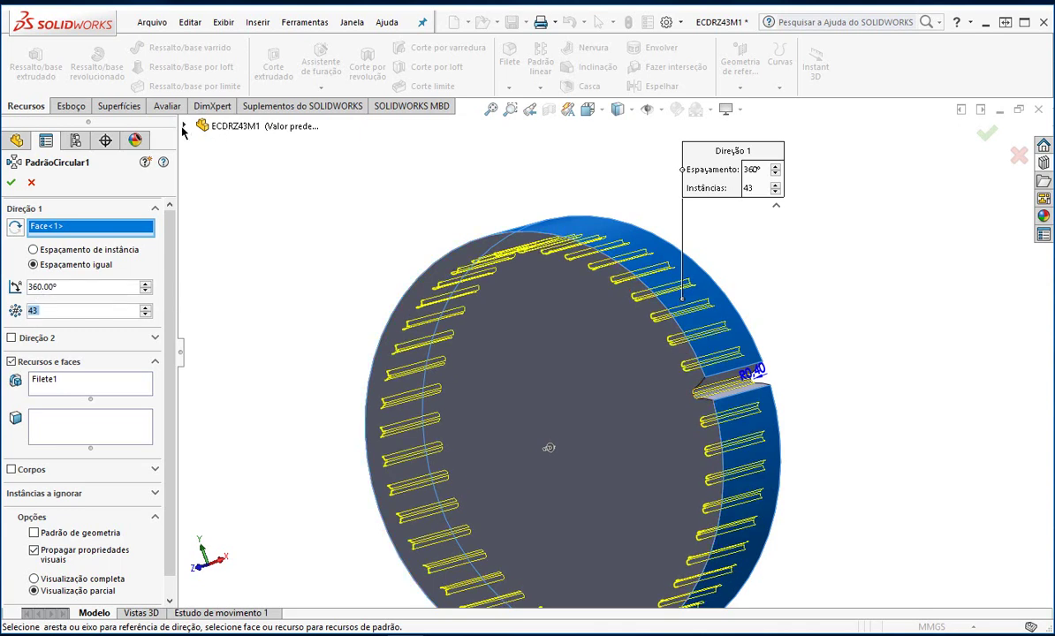
{"action": "left_click", "coordinate": [62, 391]}
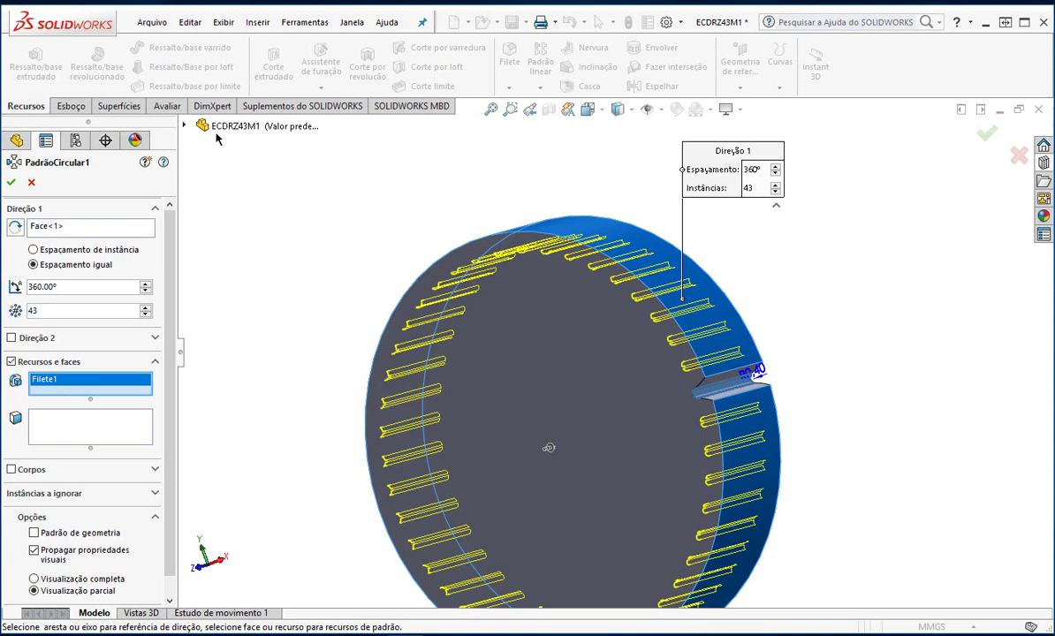
{"action": "left_click", "coordinate": [185, 126]}
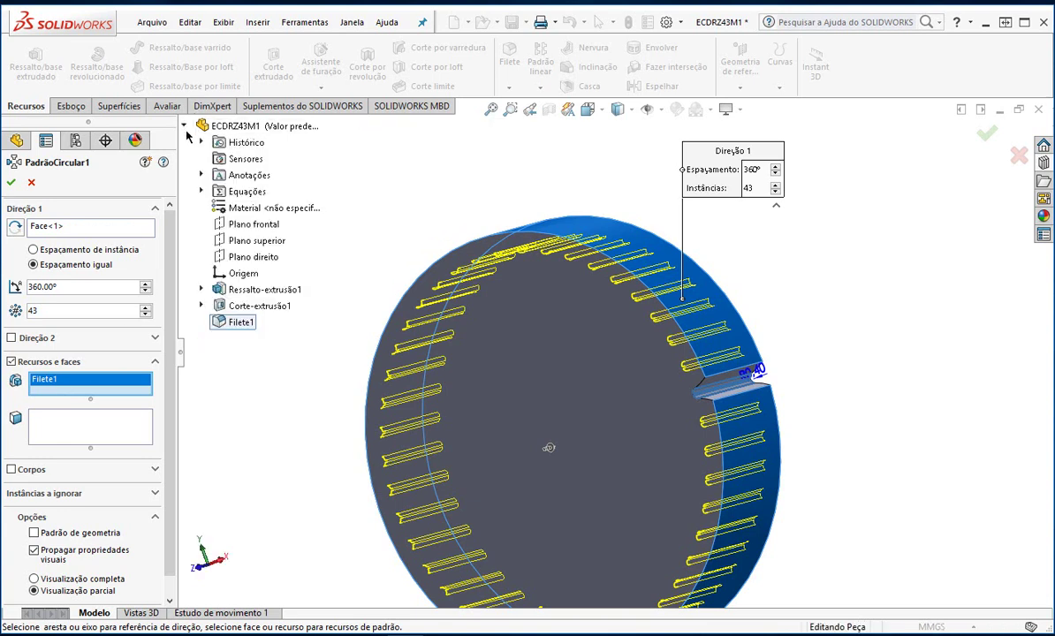
{"action": "left_click", "coordinate": [242, 307]}
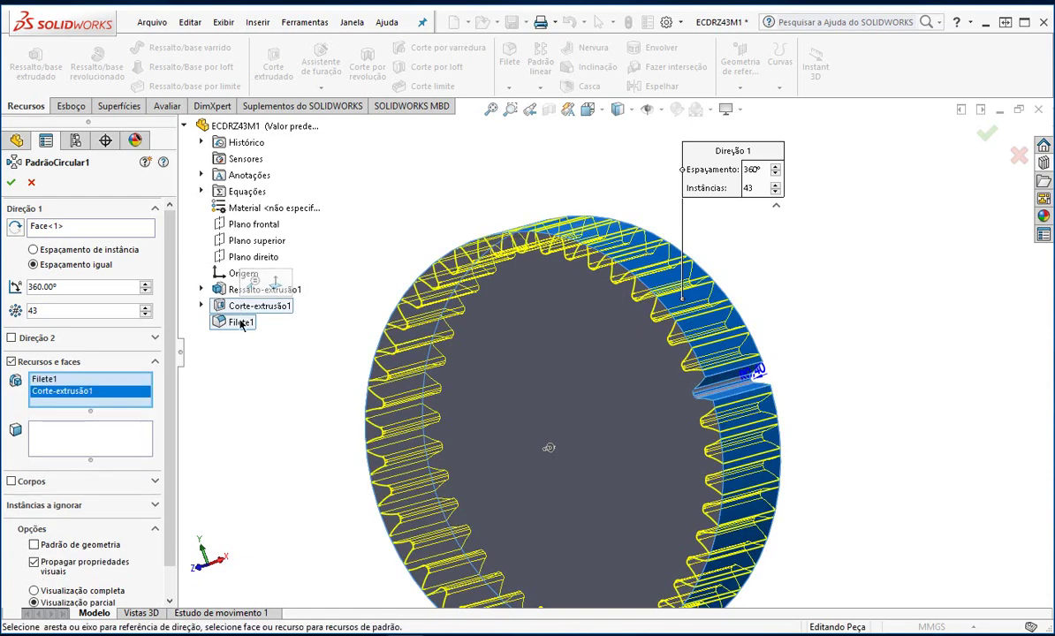
{"action": "left_click", "coordinate": [11, 182]}
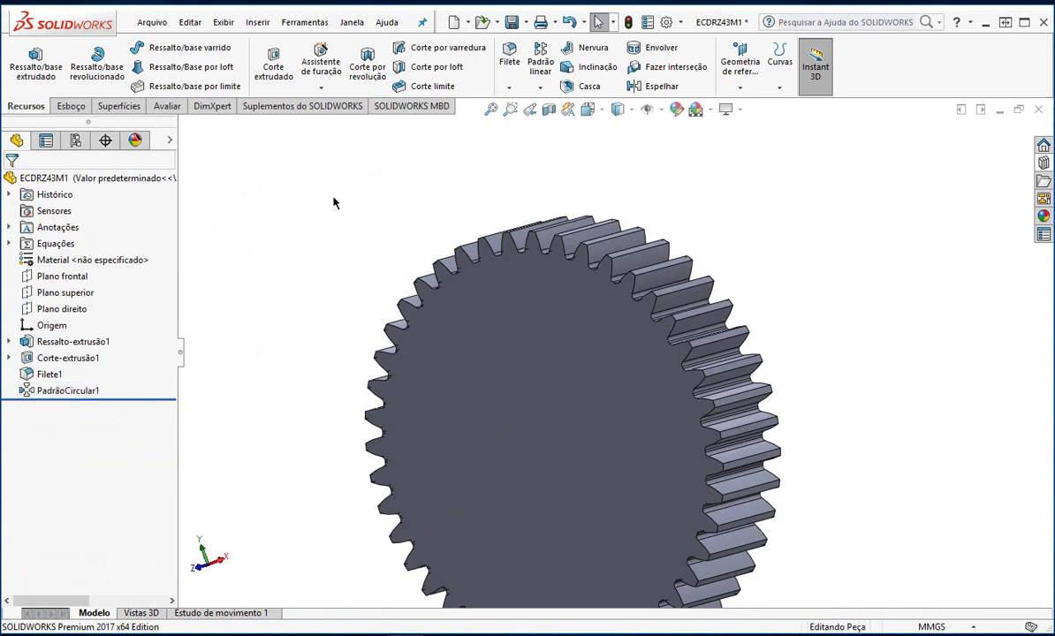
{"action": "middle_click_drag", "start_coordinate": [340, 200], "coordinate": [333, 228]}
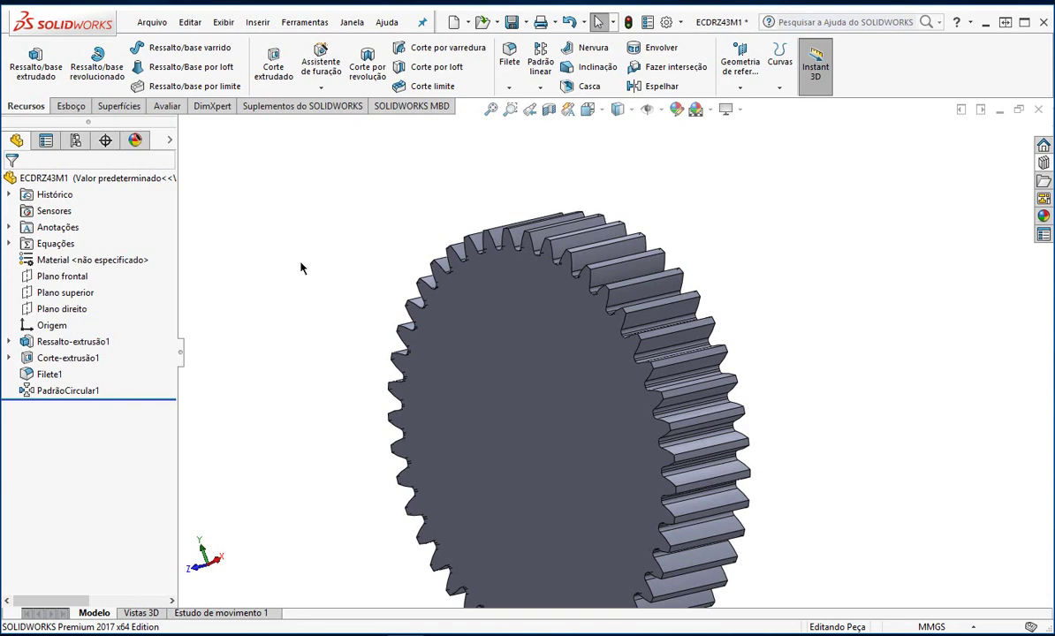
{"action": "key", "text": "f"}
On the gear's front face, sketch an origin-centred circle of 5 mm radius and exit the sketch.
{"action": "left_click", "coordinate": [69, 106]}
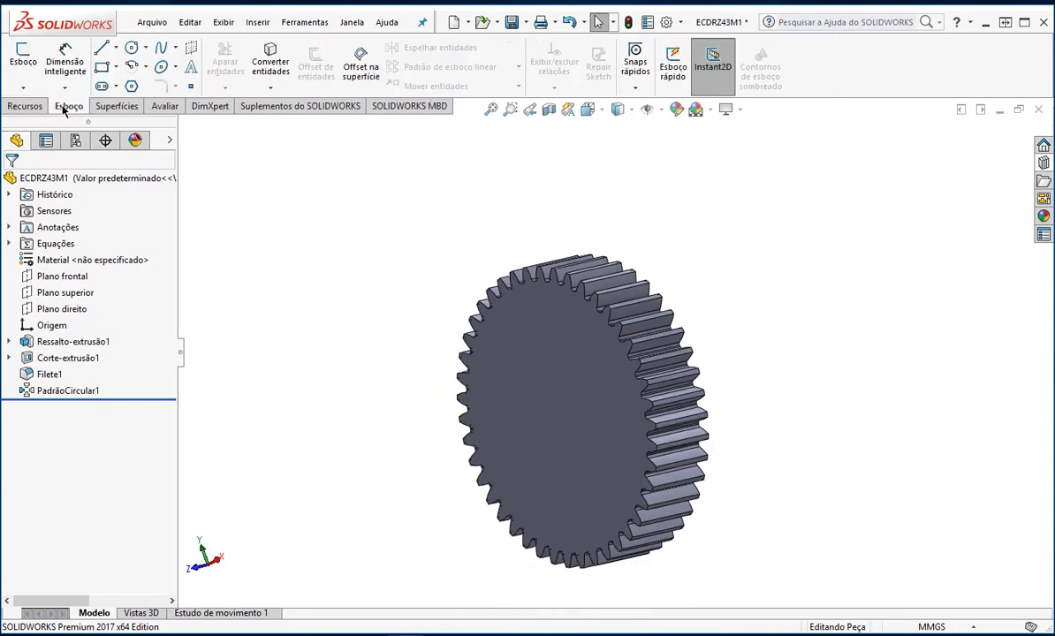
{"action": "left_click", "coordinate": [22, 62]}
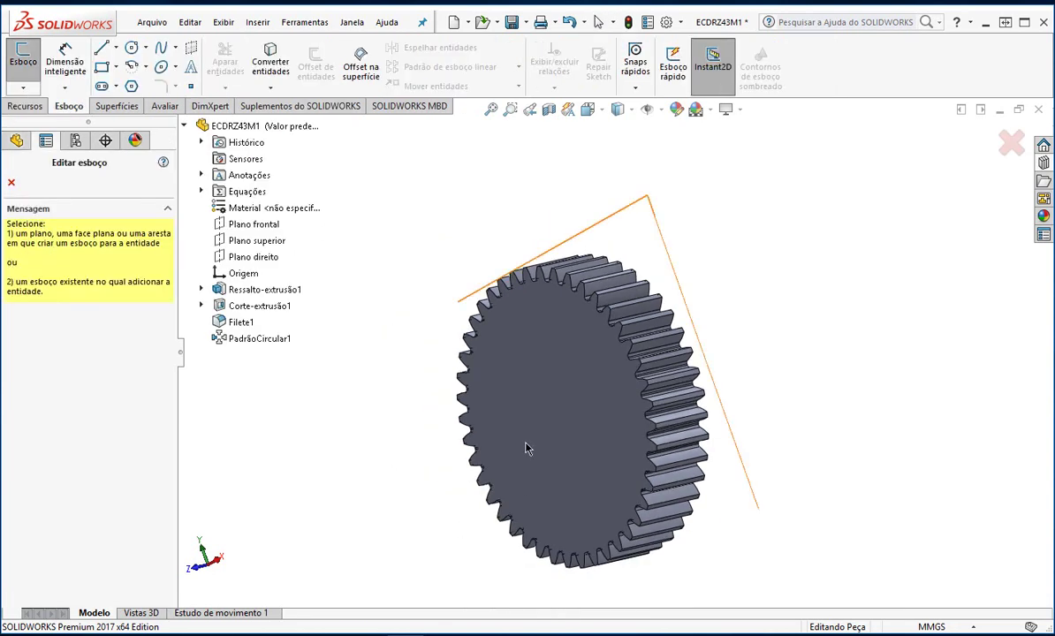
{"action": "left_click", "coordinate": [556, 392]}
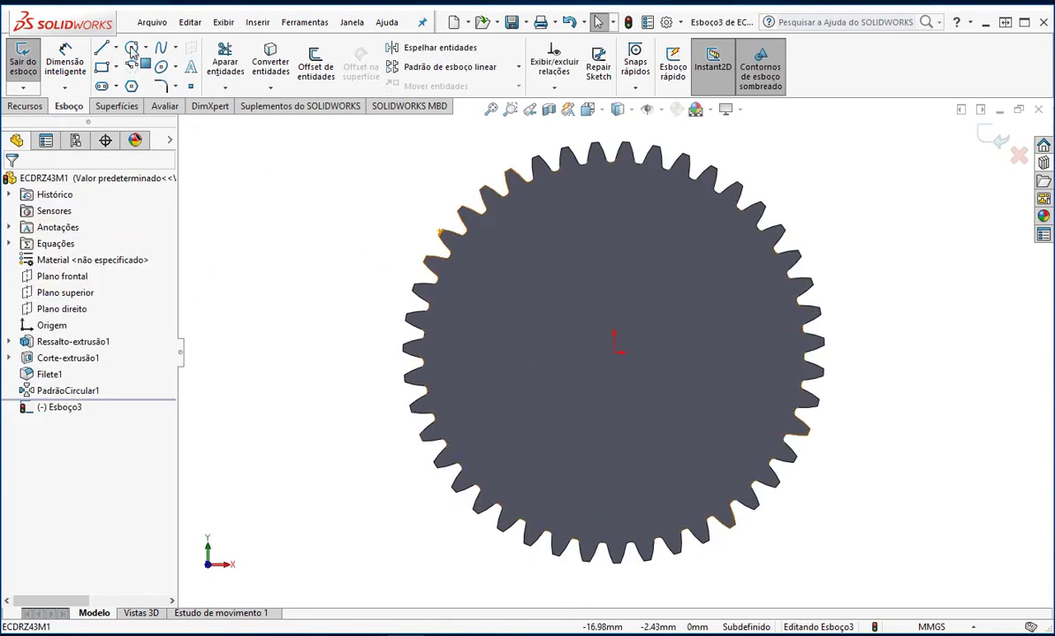
{"action": "left_click", "coordinate": [132, 50]}
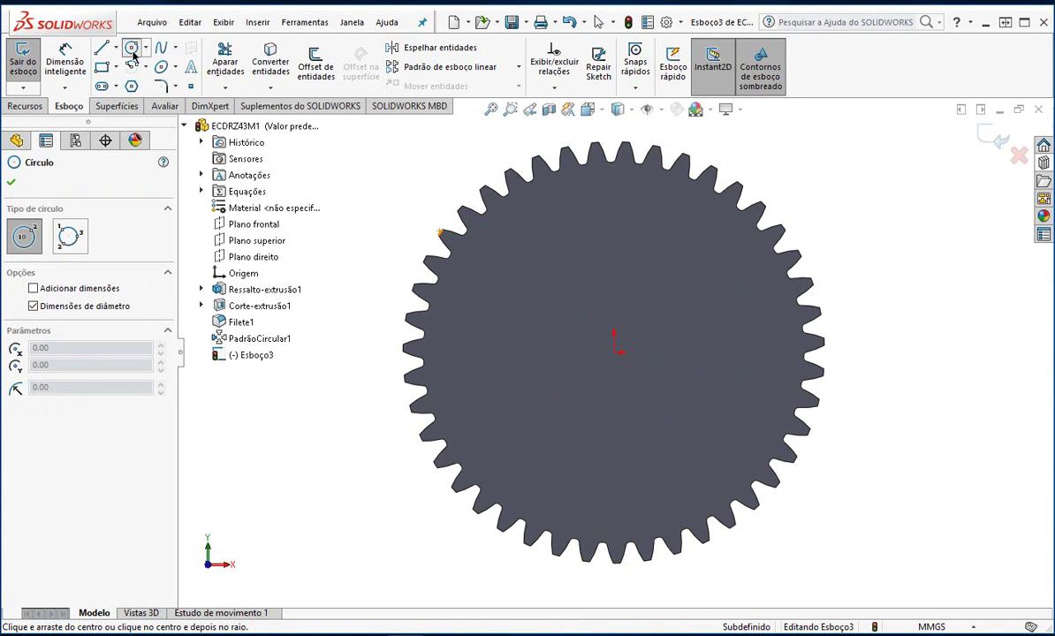
{"action": "left_click", "coordinate": [614, 353]}
{"action": "left_click", "coordinate": [651, 327]}
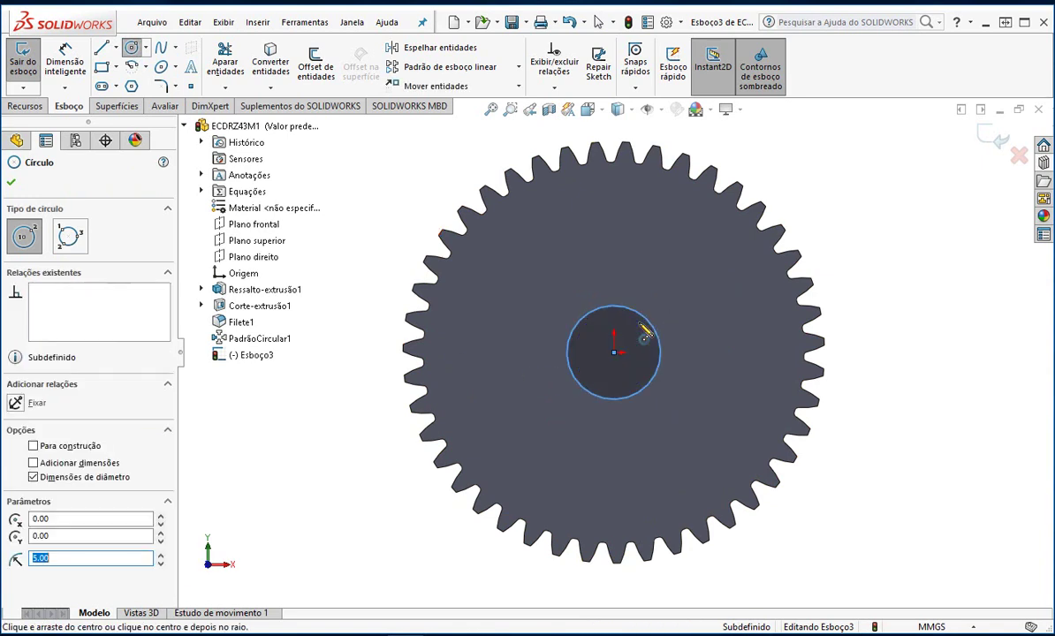
{"action": "key", "text": "Escape"}
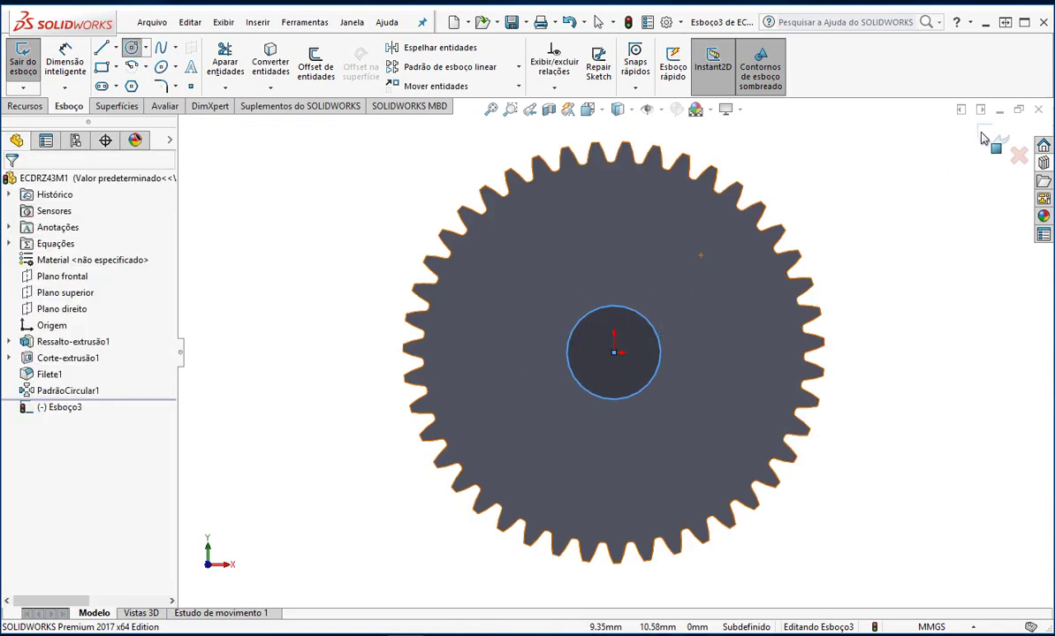
{"action": "left_click", "coordinate": [995, 147]}
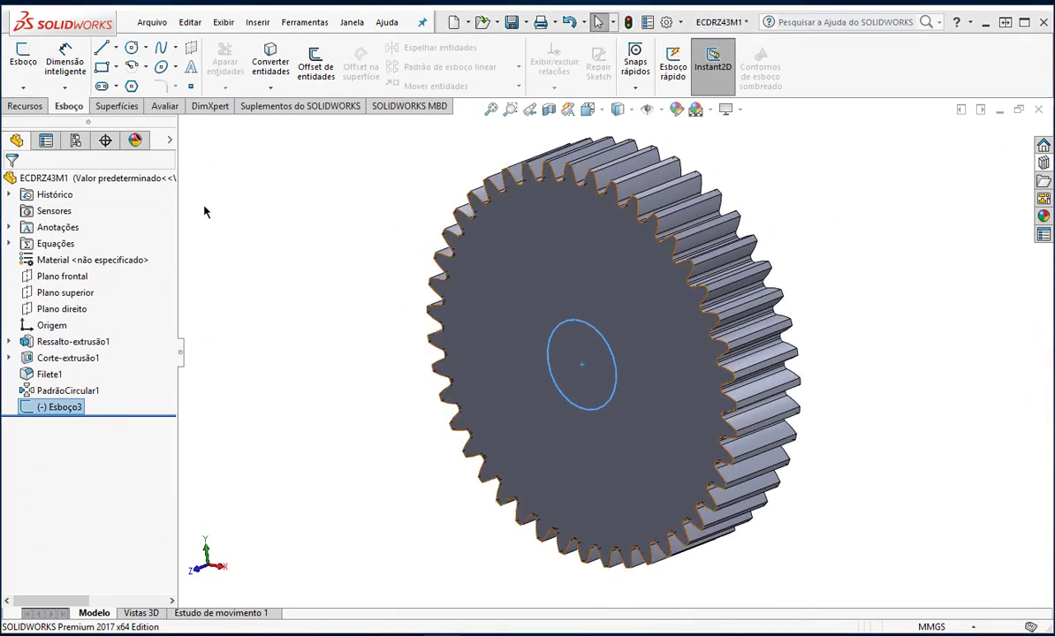
Extrude the 5 mm-radius circle 15 mm out from the front face as a hub.
{"action": "left_click", "coordinate": [25, 106]}
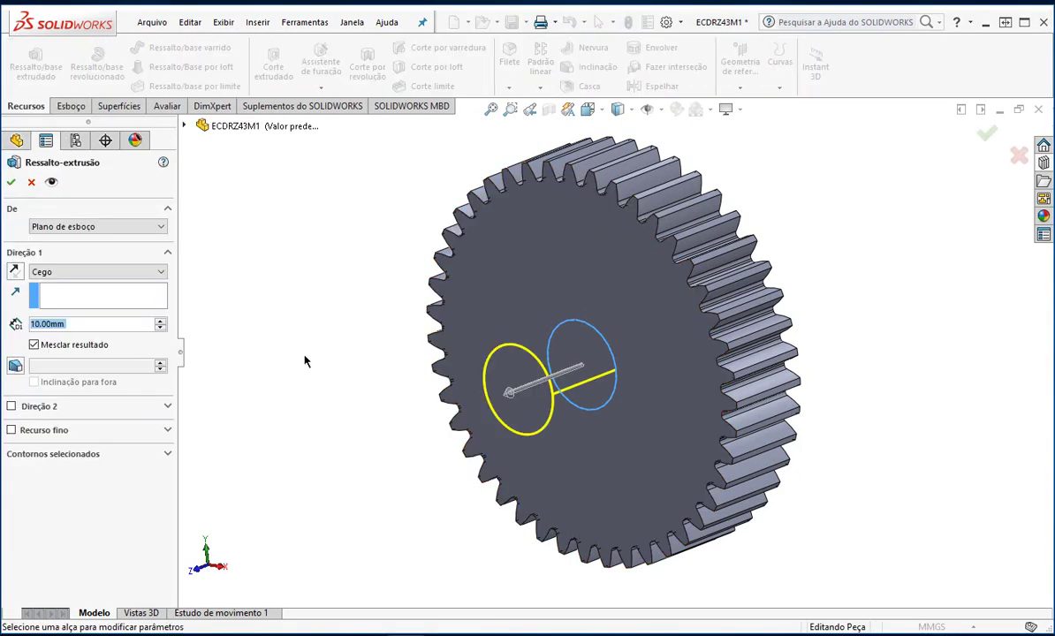
{"action": "type", "text": "15"}
{"action": "key", "text": "Return"}
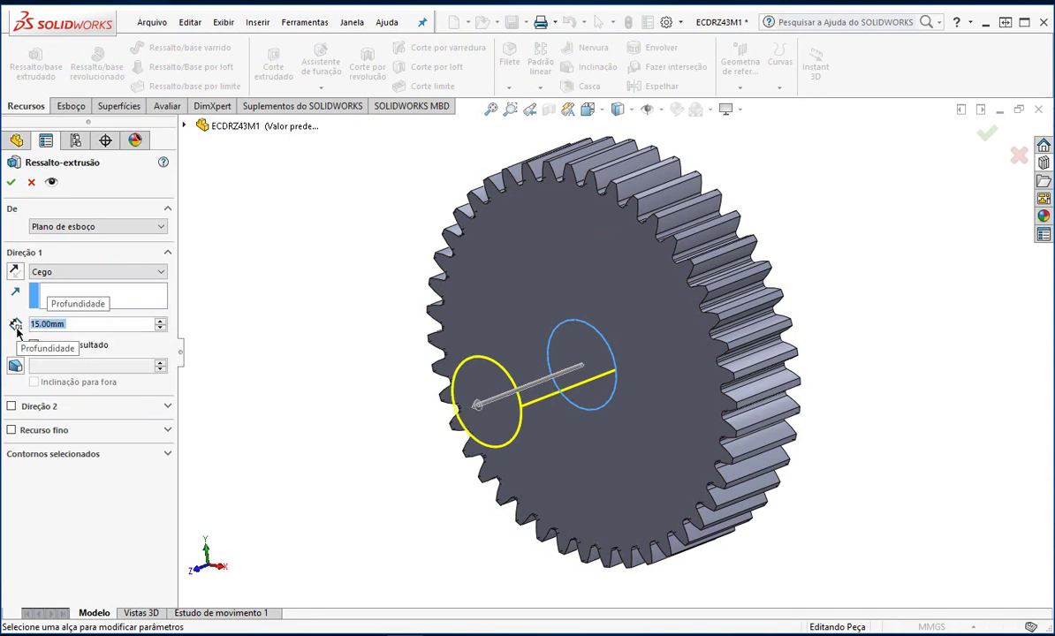
{"action": "left_click", "coordinate": [11, 181]}
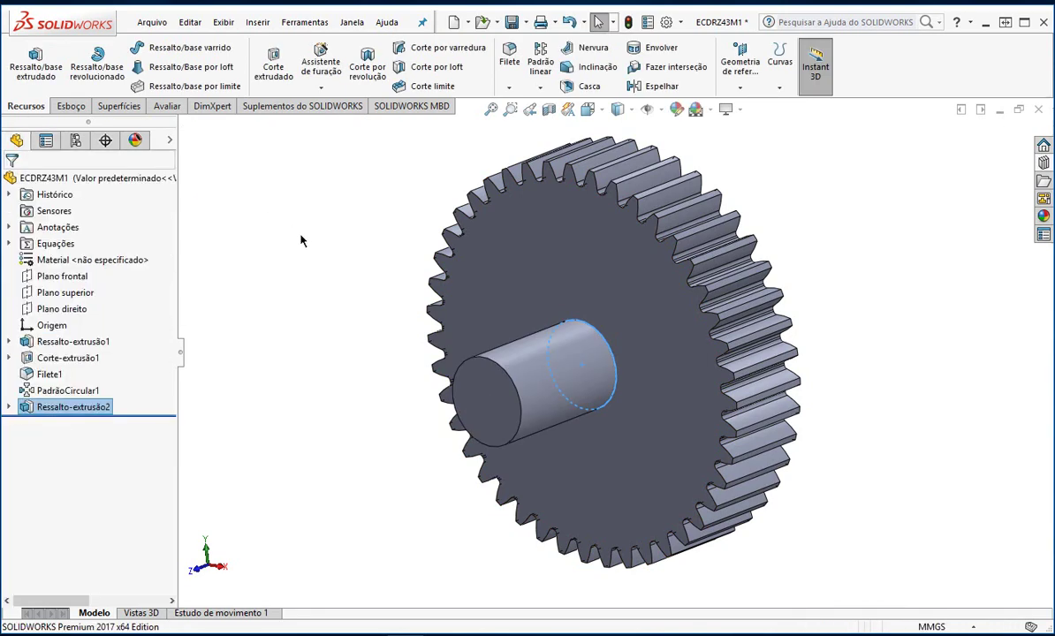
{"action": "mouse_move", "coordinate": [300, 240]}
{"action": "middle_mouse_down"}
{"action": "mouse_move", "coordinate": [219, 294]}
{"action": "mouse_move", "coordinate": [191, 295]}
{"action": "middle_mouse_up"}
{"action": "left_click", "coordinate": [69, 106]}
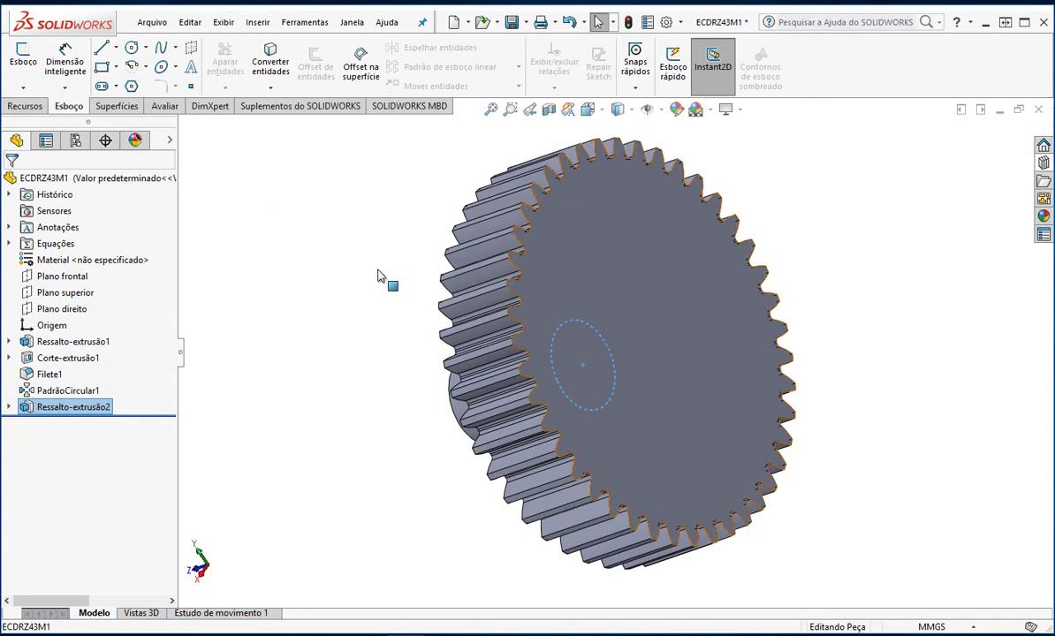
On the gear's back face, sketch an origin-centred circle of 10 mm diameter and exit the sketch.
{"action": "left_click", "coordinate": [290, 240]}
{"action": "left_click", "coordinate": [23, 60]}
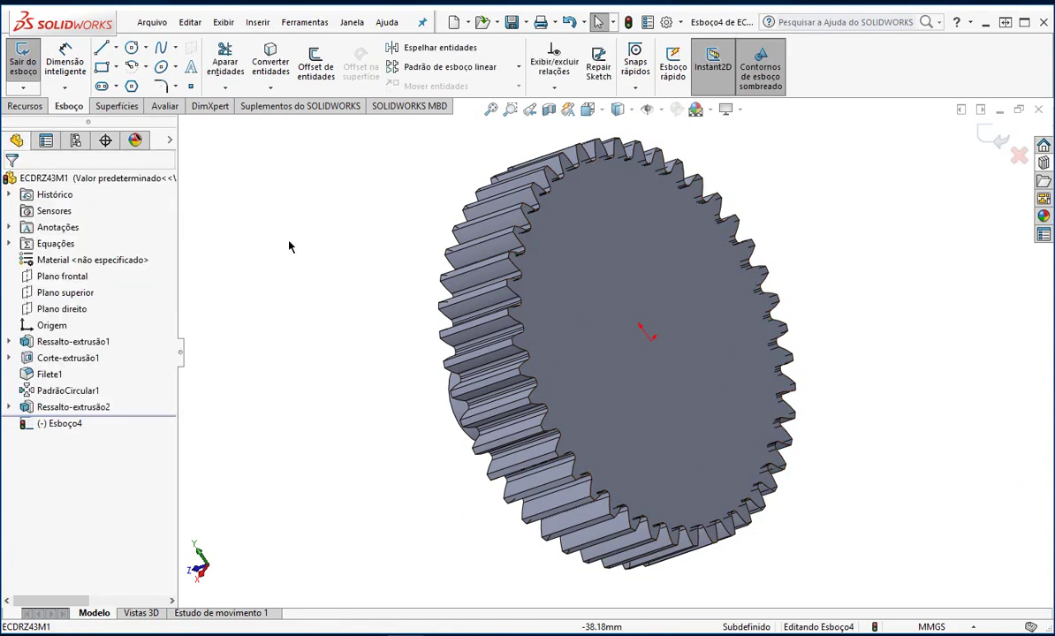
{"action": "left_click", "coordinate": [131, 47]}
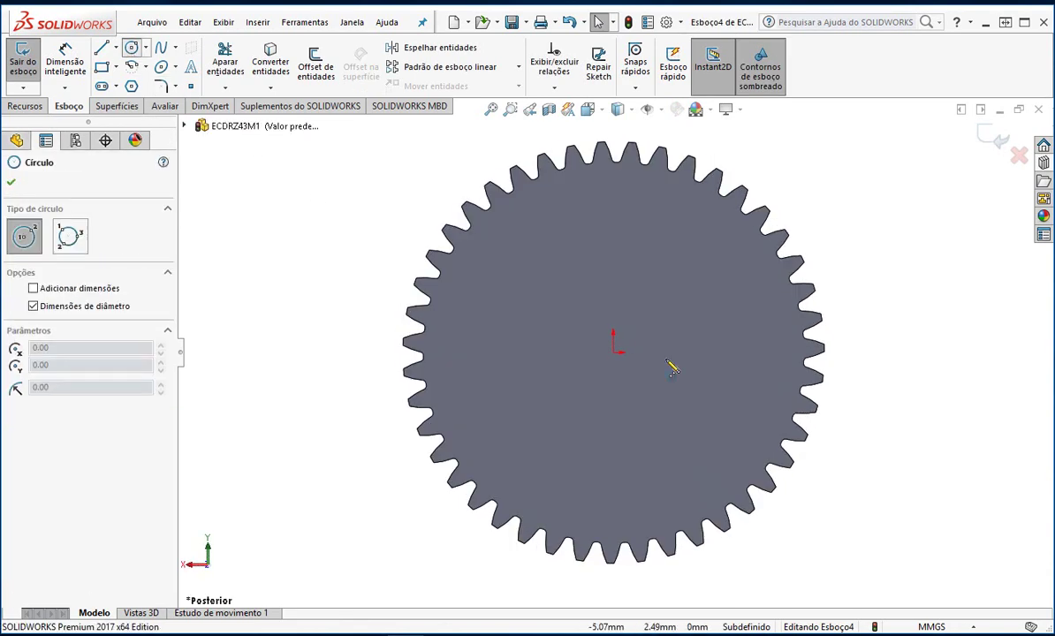
{"action": "left_click", "coordinate": [620, 351]}
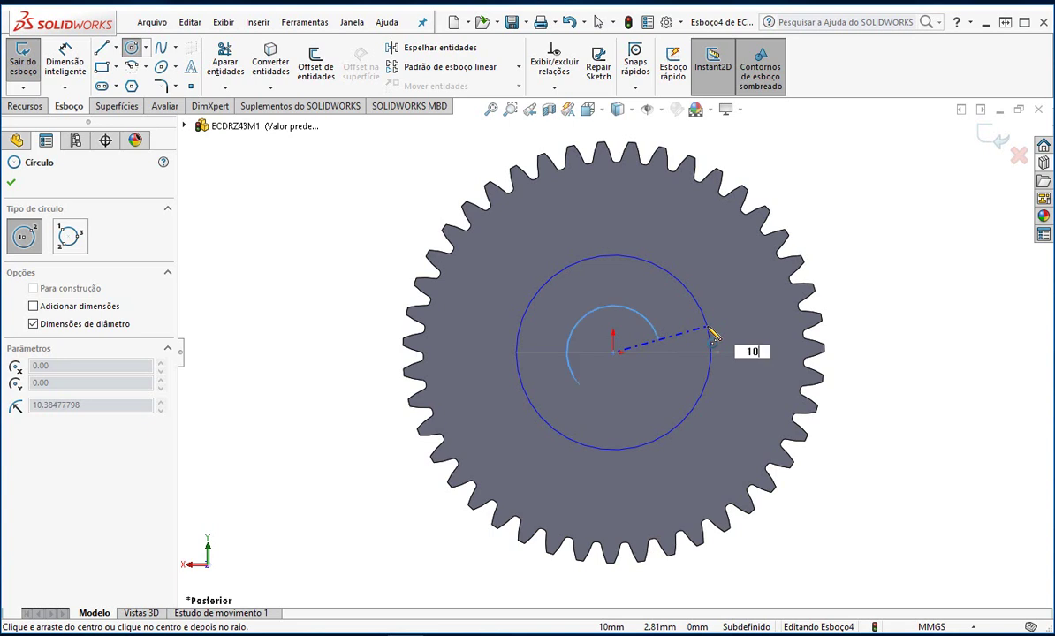
{"action": "key", "text": "Return"}
{"action": "key", "text": "Escape"}
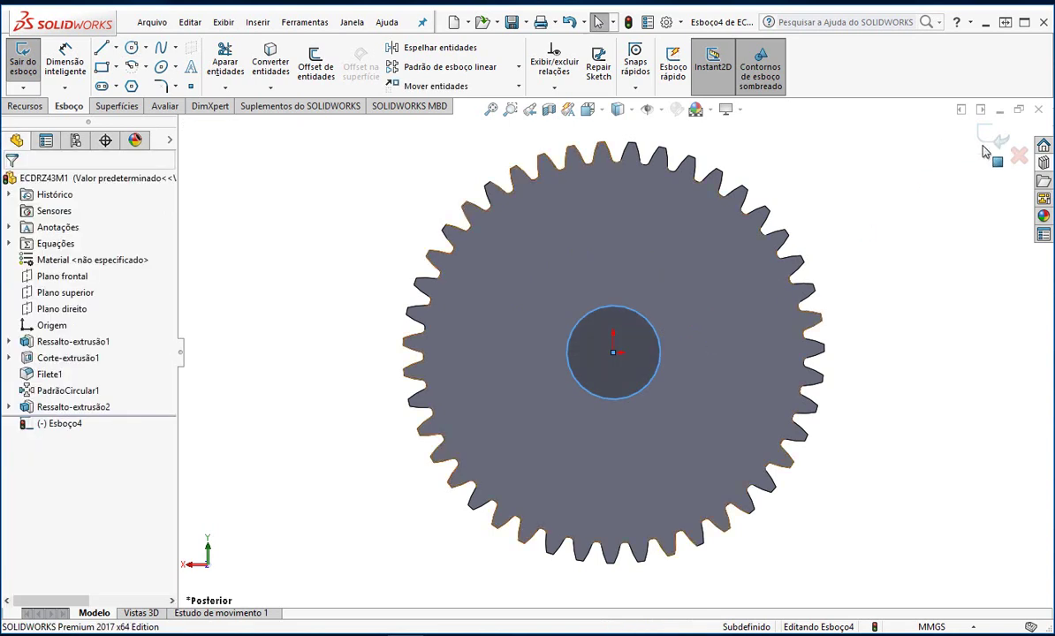
{"action": "left_click", "coordinate": [988, 143]}
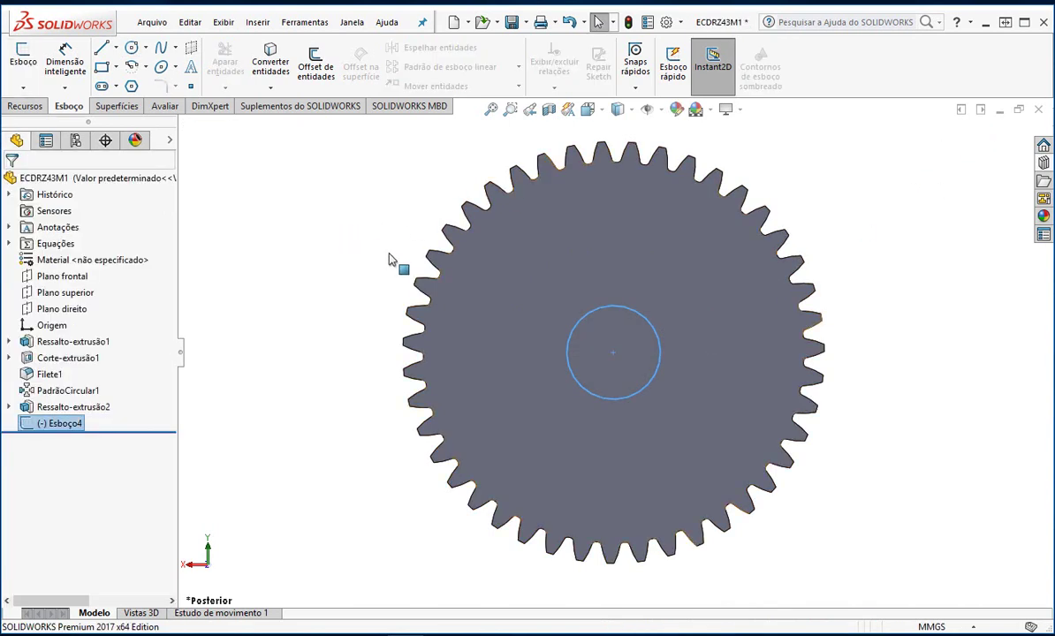
{"action": "middle_click_drag", "start_coordinate": [348, 333], "coordinate": [266, 336]}
{"action": "left_click", "coordinate": [24, 106]}
Extrude the back-face circle (Esboço4) 16.5 mm to form the second hub.
{"action": "left_click", "coordinate": [35, 66]}
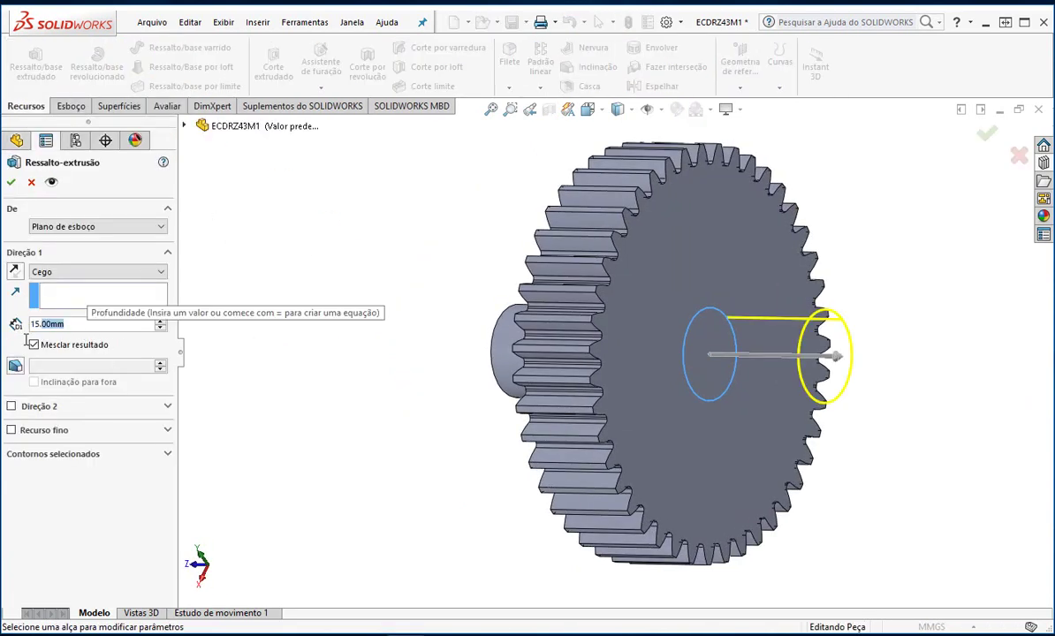
{"action": "type", "text": "16.5"}
{"action": "key", "text": "Return"}
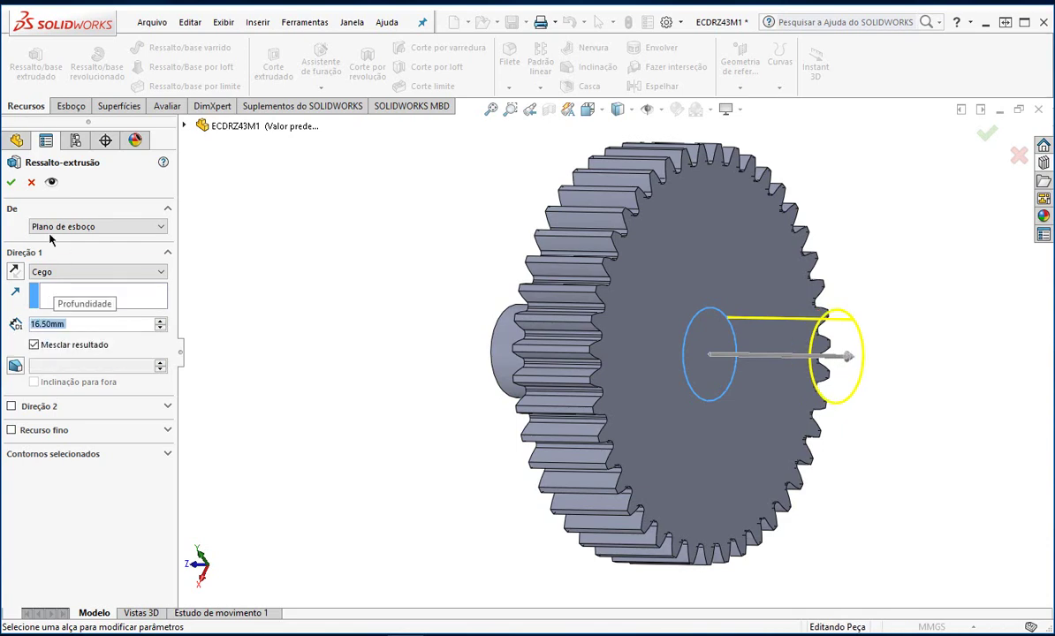
{"action": "left_click", "coordinate": [10, 181]}
{"action": "middle_click_drag", "start_coordinate": [337, 271], "coordinate": [415, 244]}
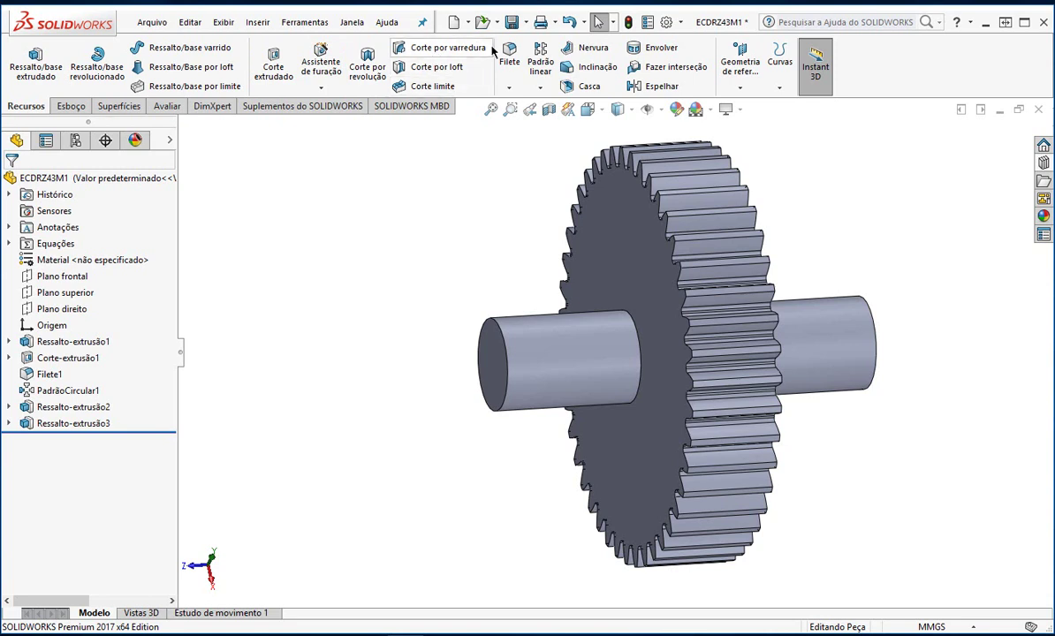
{"action": "left_click", "coordinate": [510, 88]}
Bevel the left and right hub end edges with a 1 mm × 45° chamfer.
{"action": "left_click", "coordinate": [525, 137]}
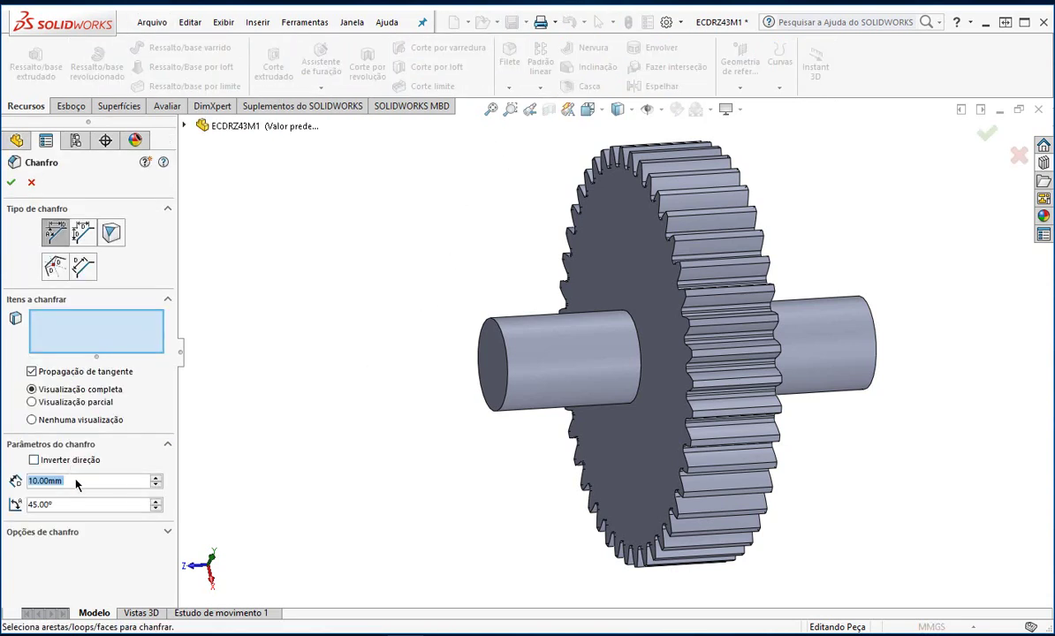
{"action": "type", "text": "1"}
{"action": "key", "text": "Return"}
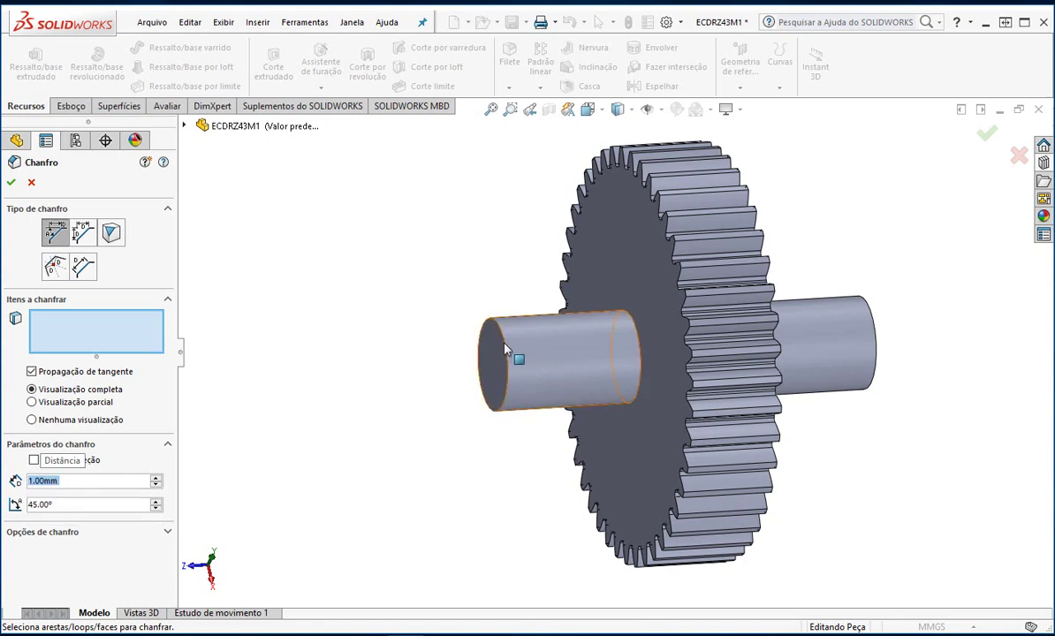
{"action": "left_click", "coordinate": [875, 336]}
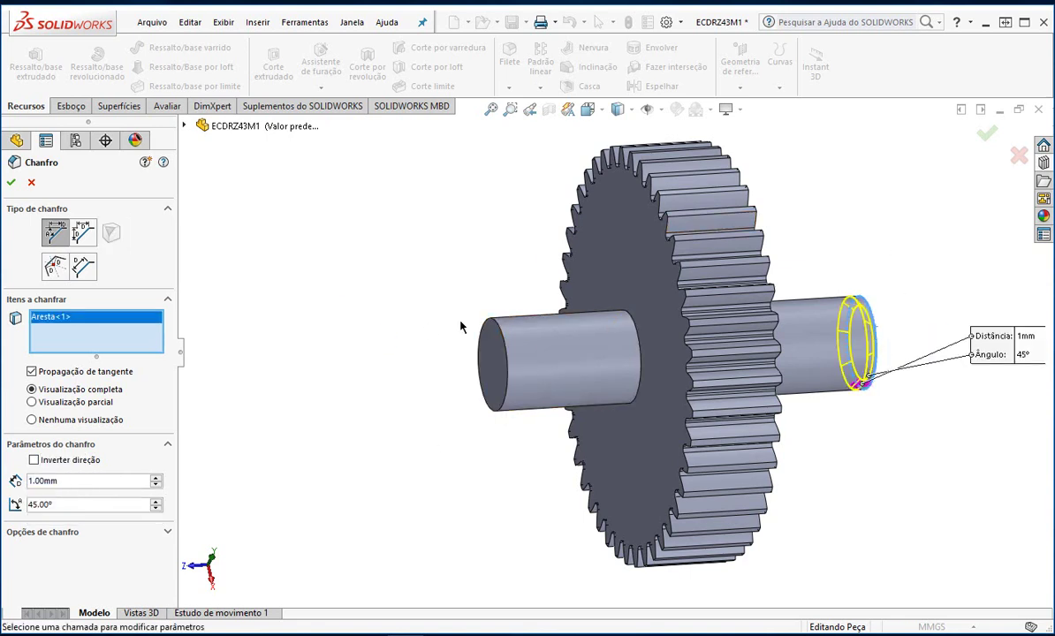
{"action": "left_click", "coordinate": [491, 325]}
{"action": "left_click", "coordinate": [12, 182]}
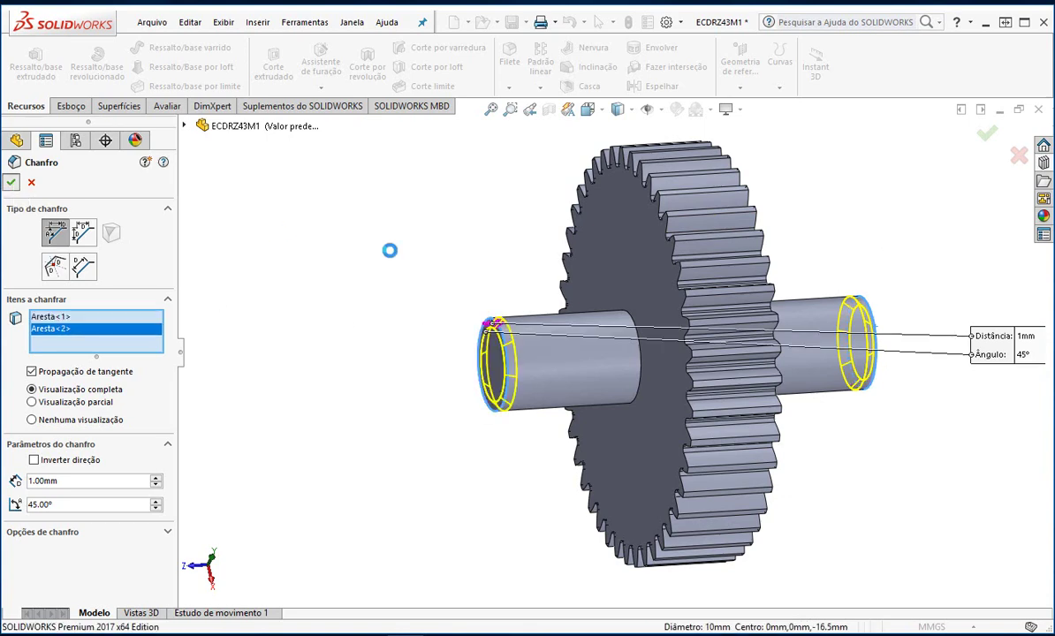
{"action": "middle_click_drag", "start_coordinate": [390, 259], "coordinate": [419, 295]}
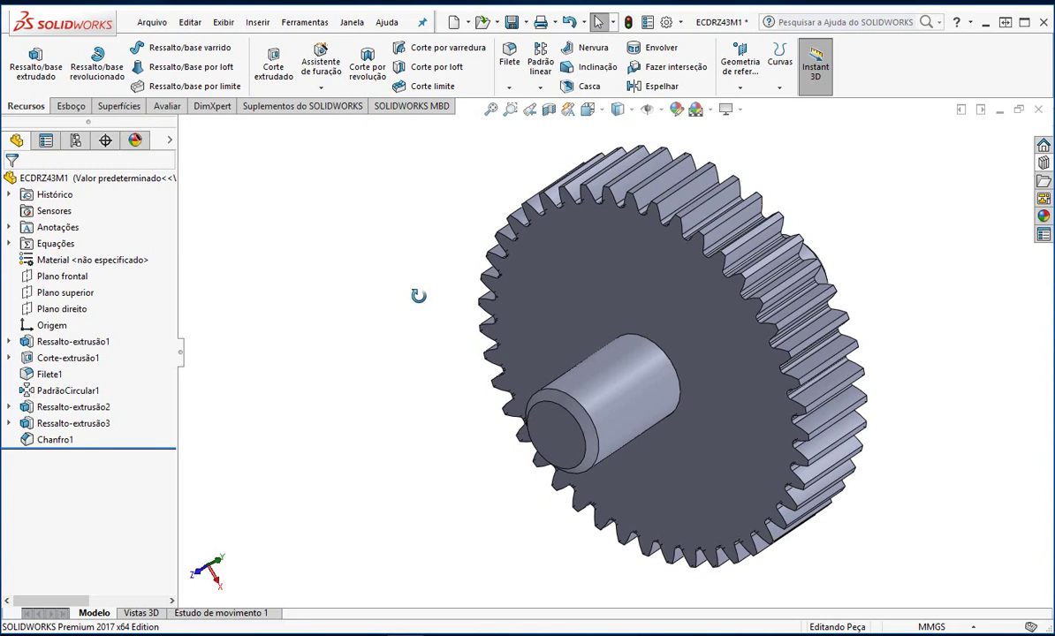
Start a Hole Wizard straight hole using the drill-size hole type.
{"action": "left_click", "coordinate": [323, 63]}
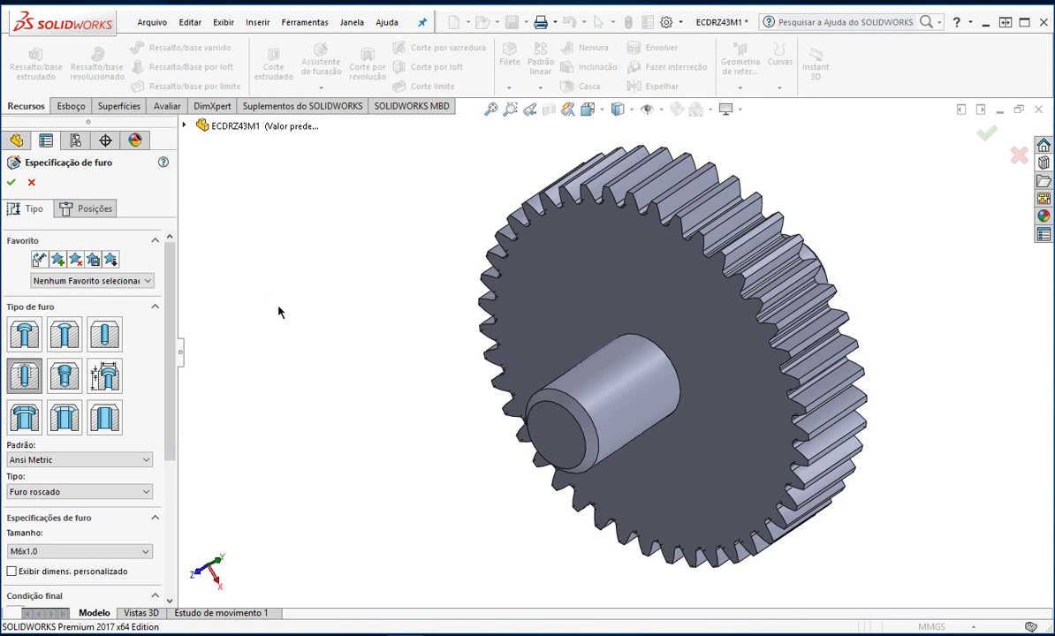
{"action": "left_click", "coordinate": [104, 343]}
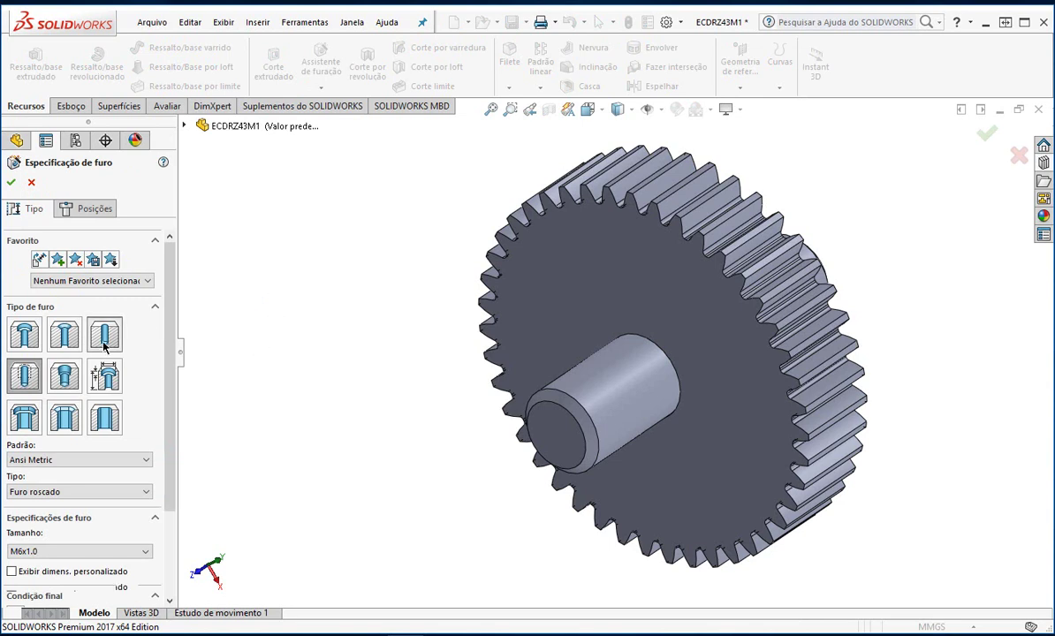
{"action": "left_click", "coordinate": [71, 491]}
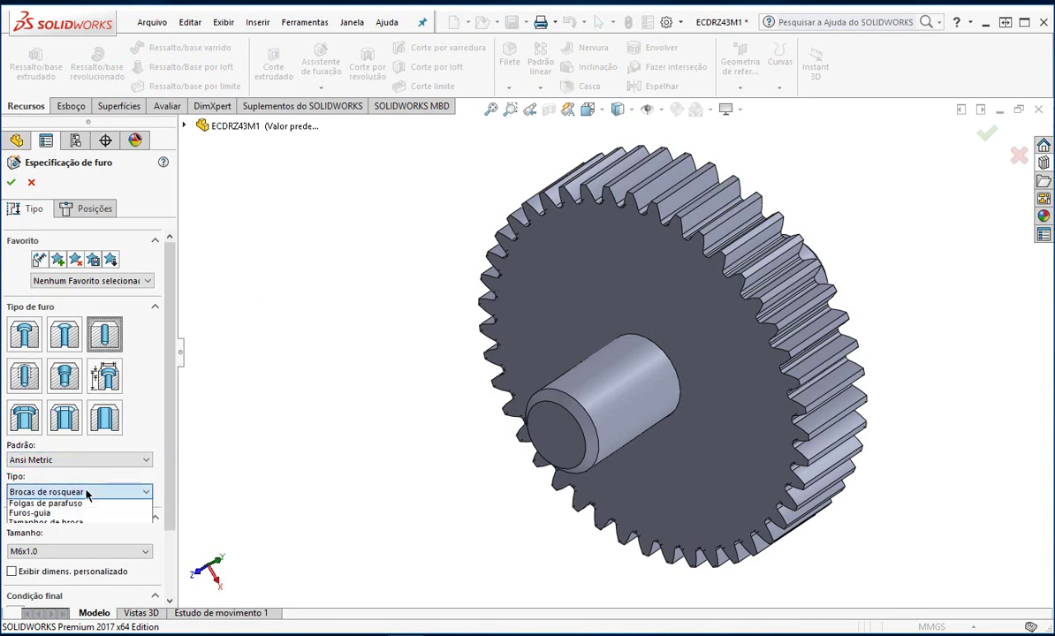
{"action": "left_click", "coordinate": [53, 544]}
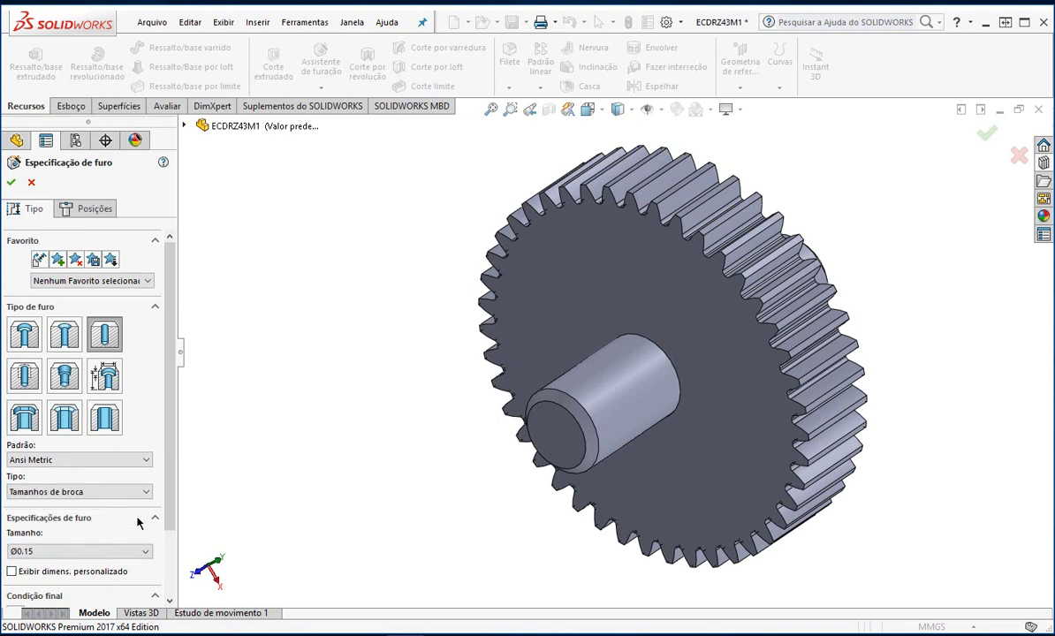
{"action": "scroll", "coordinate": [168, 470], "scroll_direction": "down", "scroll_amount": 3}
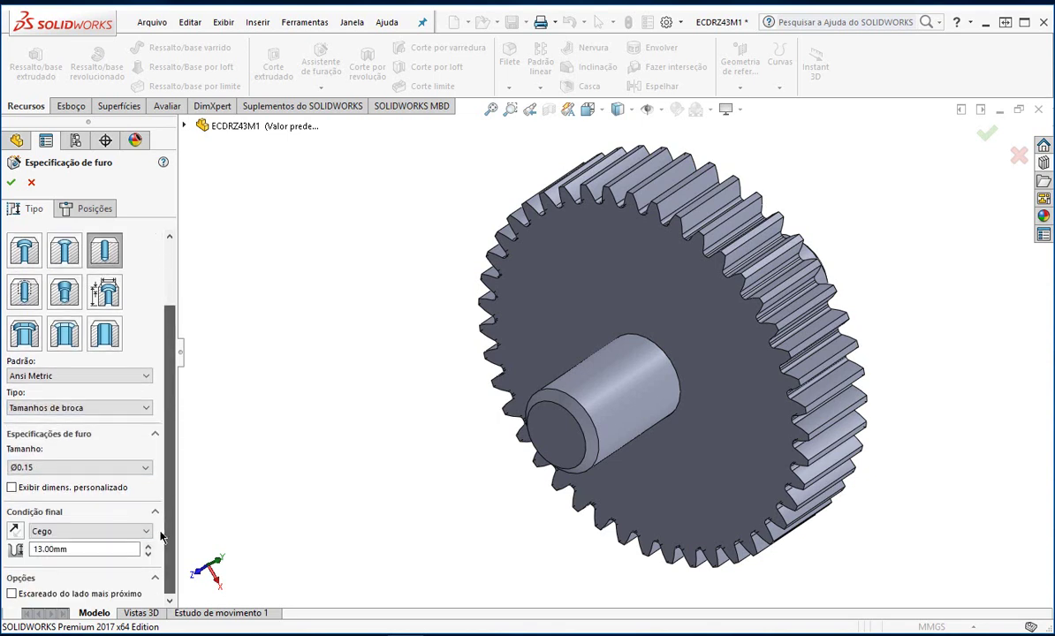
Choose the Ø3.0 drill size with a through-all (Passante) end condition, then proceed to positioning.
{"action": "left_click", "coordinate": [41, 468]}
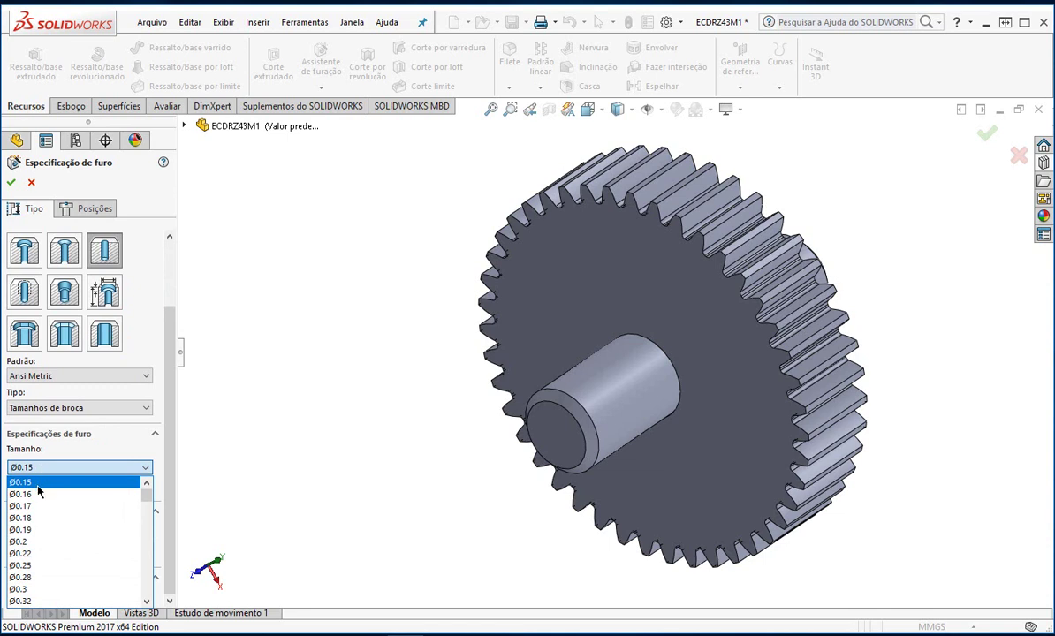
{"action": "scroll", "coordinate": [53, 520], "scroll_direction": "down", "scroll_amount": 3}
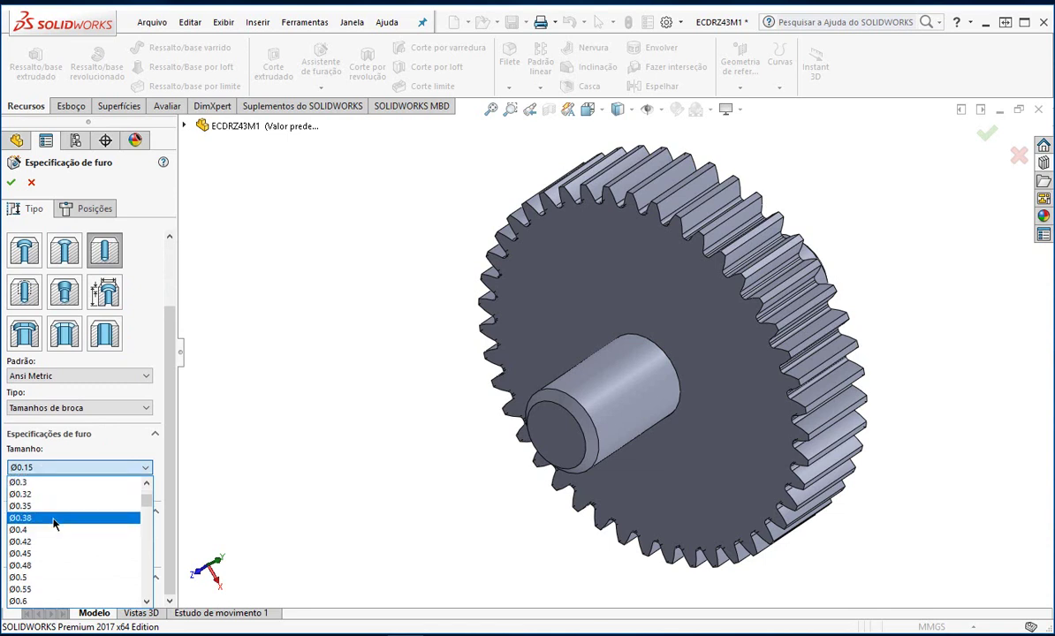
{"action": "scroll", "coordinate": [53, 524], "scroll_direction": "down", "scroll_amount": 7}
{"action": "scroll", "coordinate": [53, 525], "scroll_direction": "down", "scroll_amount": 8}
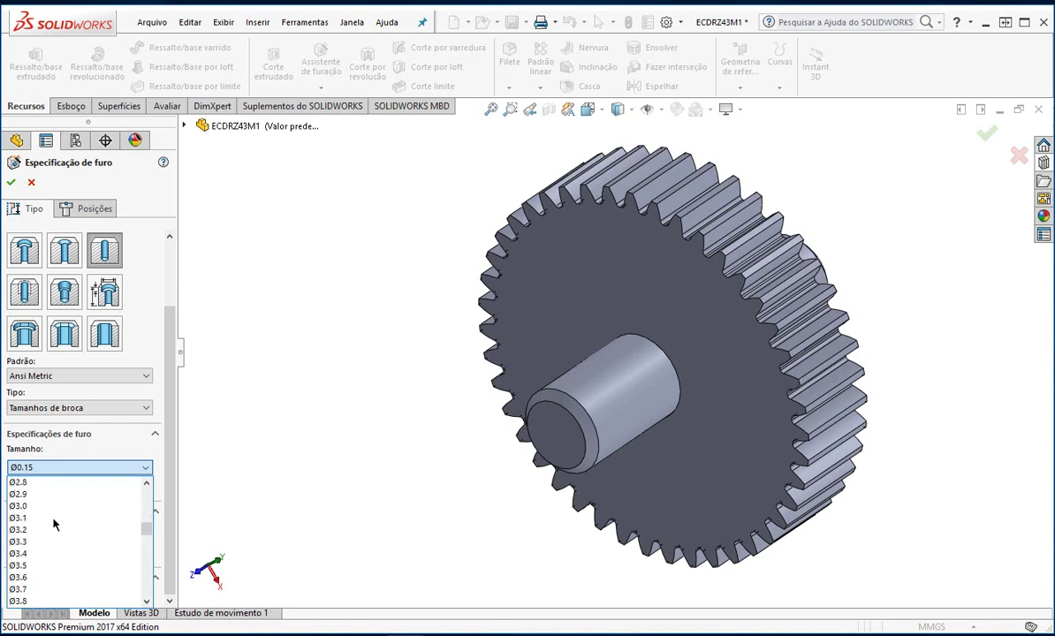
{"action": "left_click", "coordinate": [31, 506]}
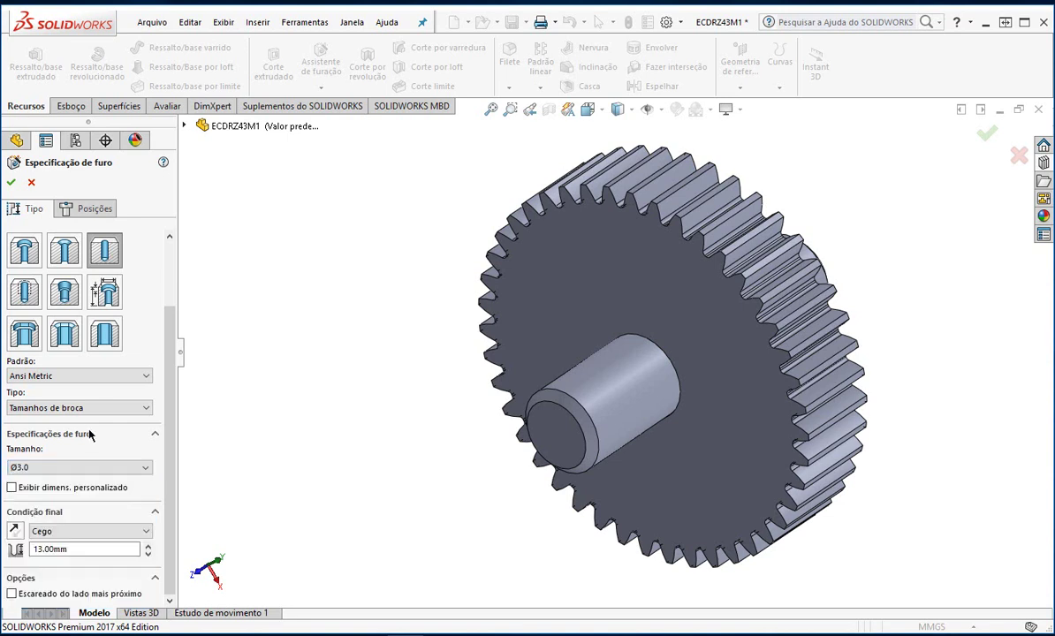
{"action": "left_click", "coordinate": [44, 532]}
{"action": "left_click", "coordinate": [55, 554]}
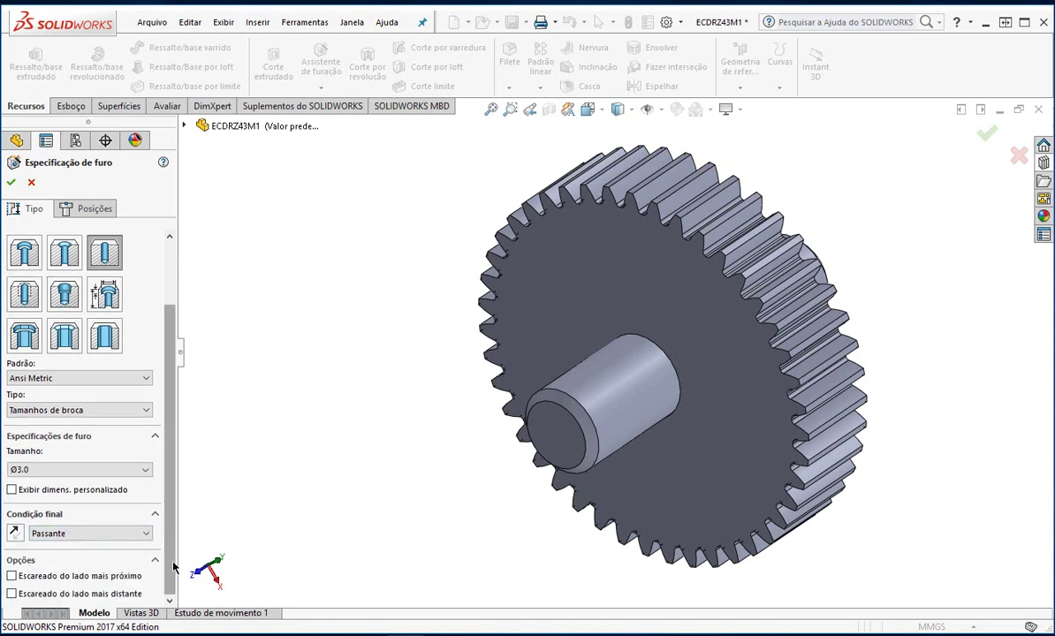
{"action": "left_click", "coordinate": [89, 213]}
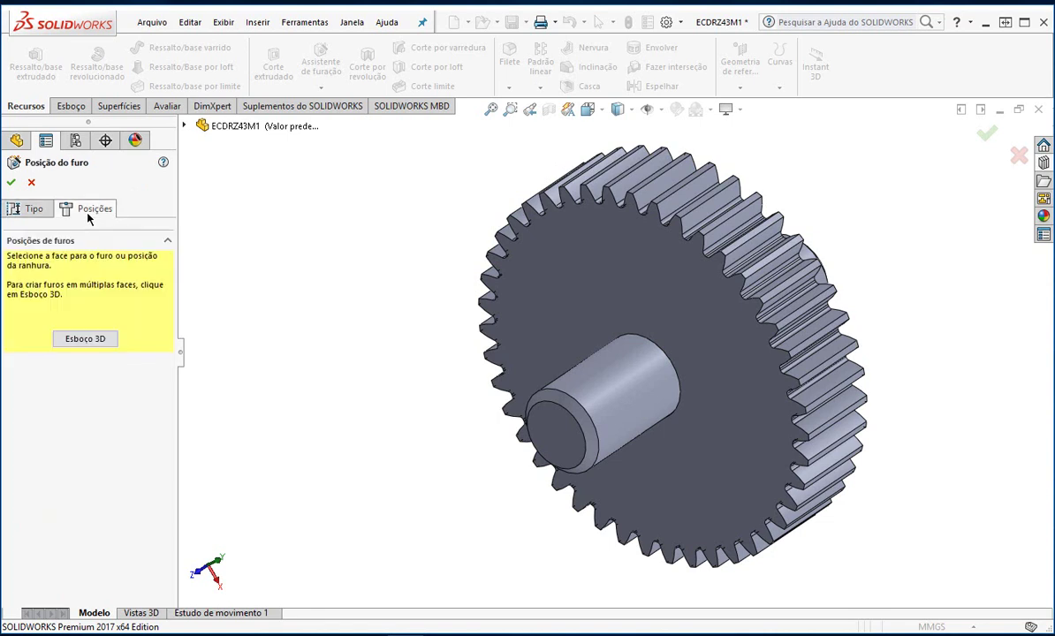
Place the hole centre point on the hub's cylindrical face, showing X -3.02, Y 3.98, Z 21.33.
{"action": "left_click", "coordinate": [596, 398]}
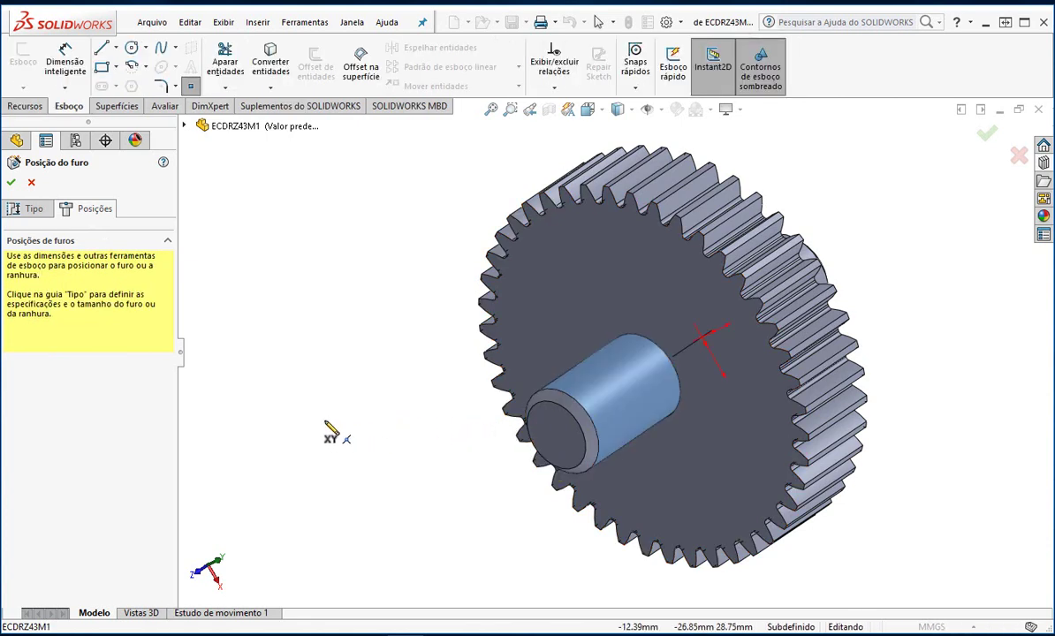
{"action": "left_click", "coordinate": [586, 386]}
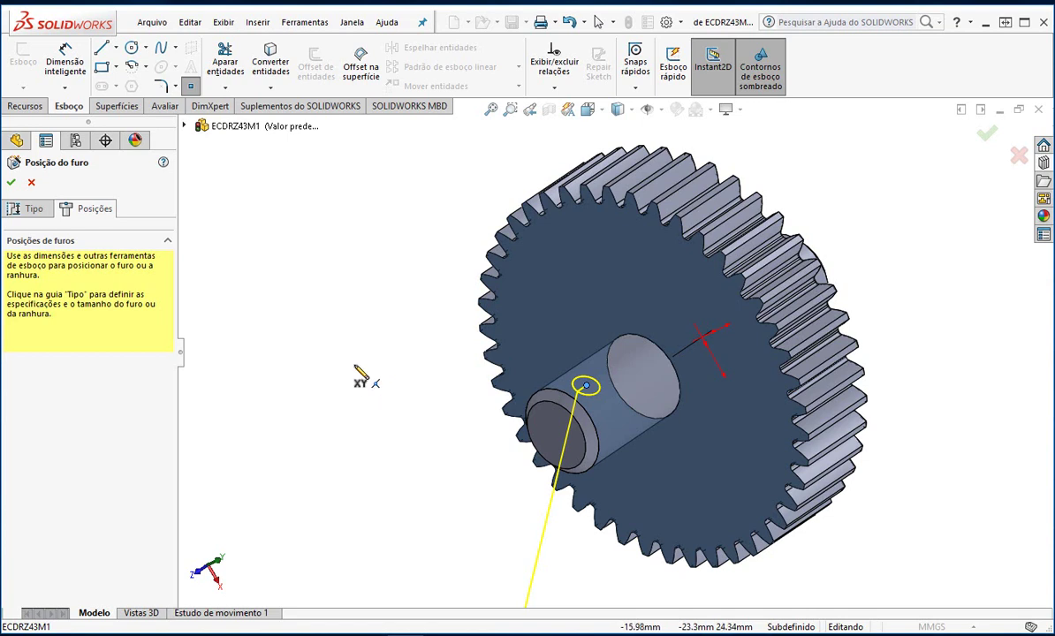
{"action": "key", "text": "Escape"}
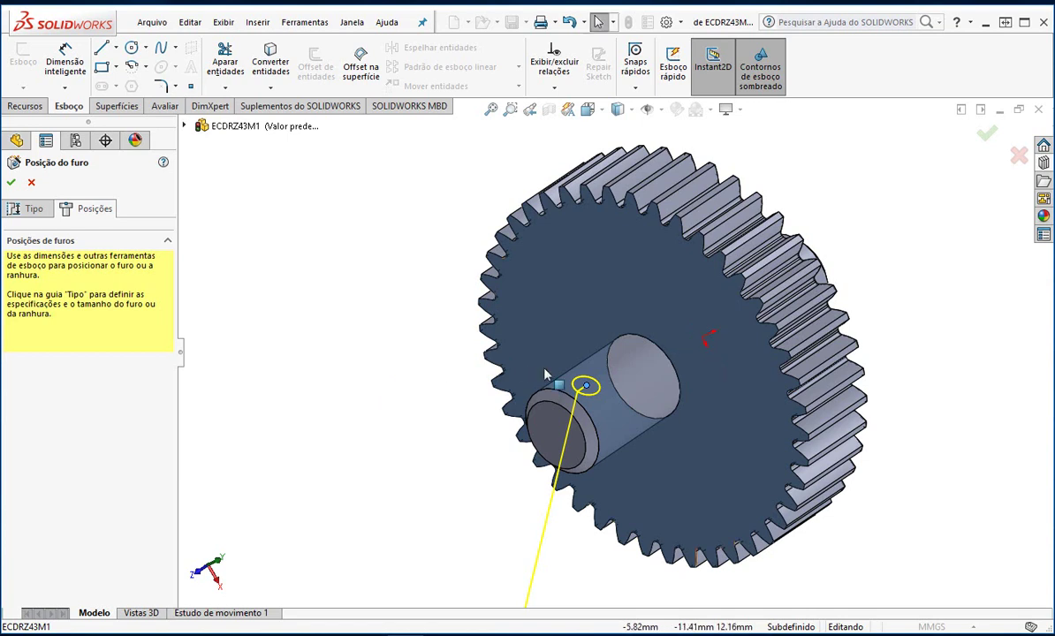
{"action": "left_click", "coordinate": [586, 387]}
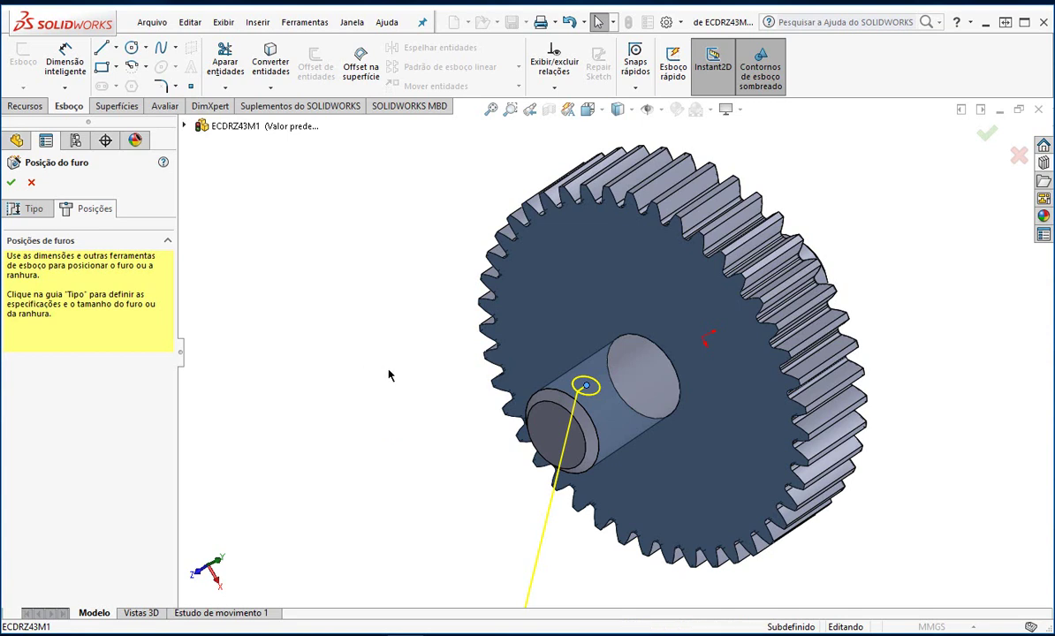
{"action": "left_click", "coordinate": [587, 389]}
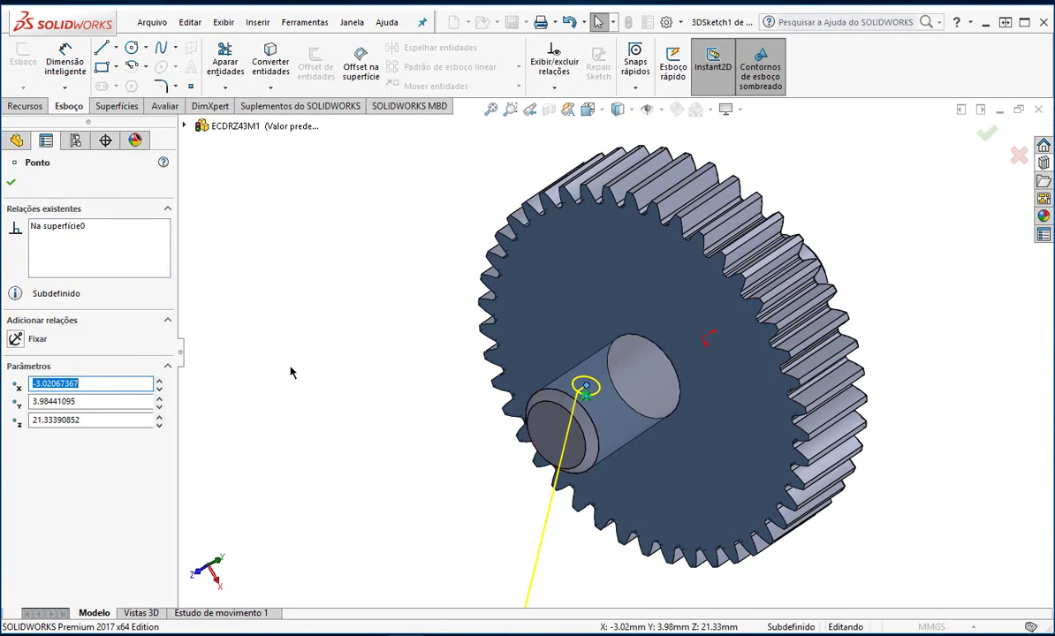
Change the hole centre point's Z coordinate from 21.33 to 19 mm.
{"action": "middle_click_drag", "start_coordinate": [292, 371], "coordinate": [253, 289]}
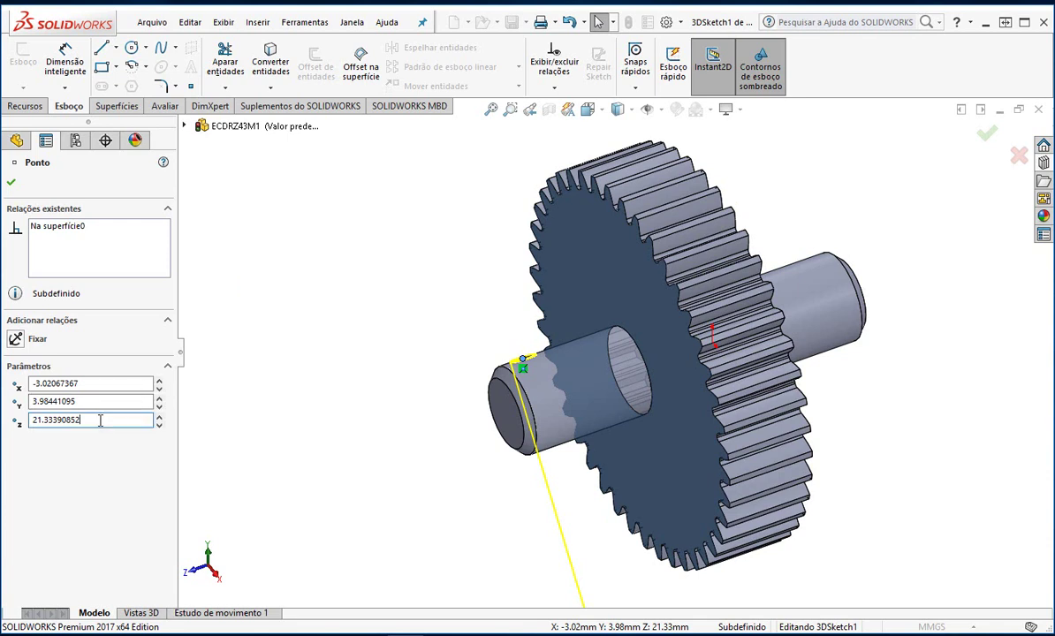
{"action": "left_click_drag", "start_coordinate": [79, 421], "coordinate": [33, 426]}
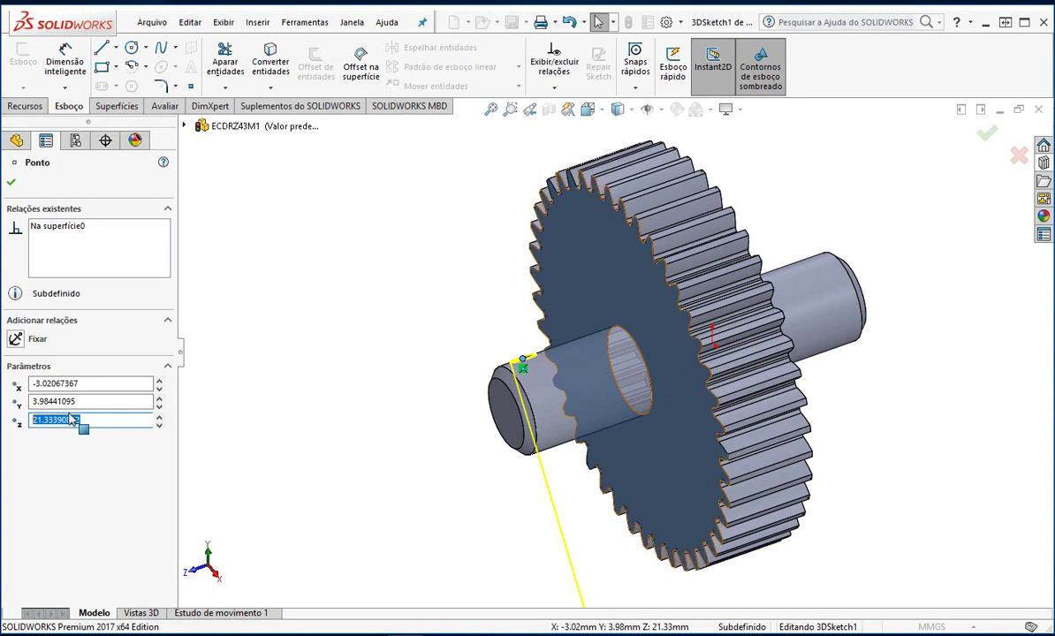
{"action": "type", "text": "19"}
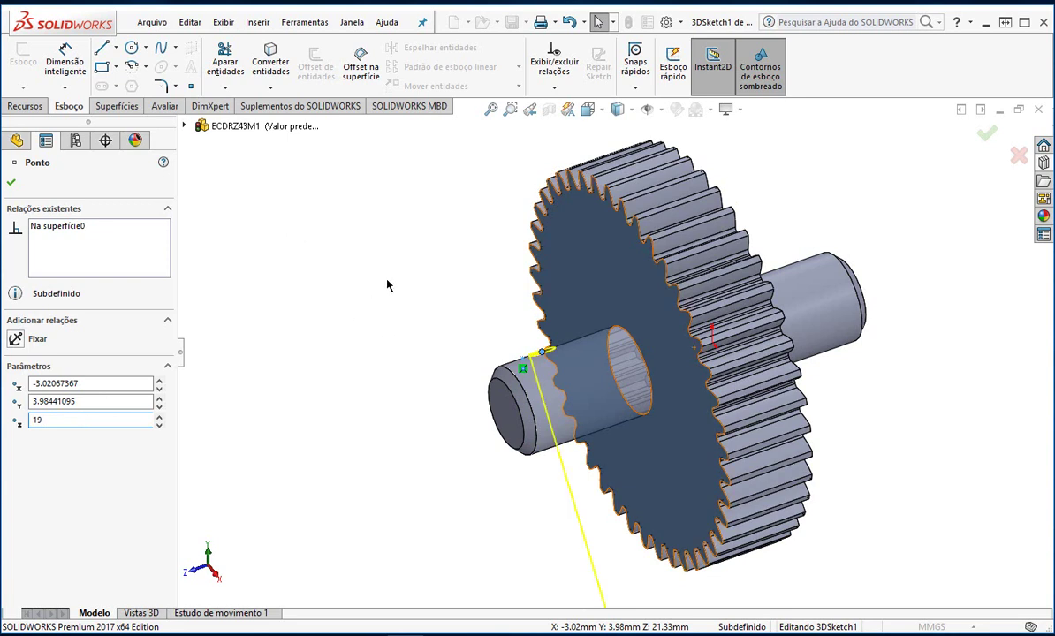
{"action": "middle_click_drag", "start_coordinate": [349, 259], "coordinate": [204, 328]}
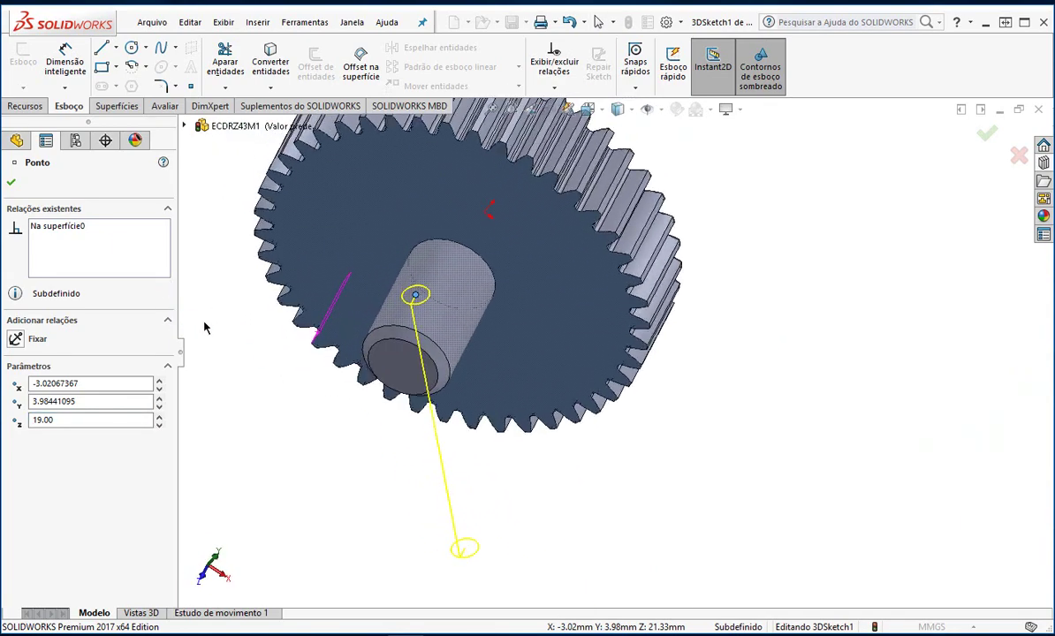
Move the hole centre point to X 0, Y 5, Z 19 mm on top of the hub.
{"action": "key", "text": "f"}
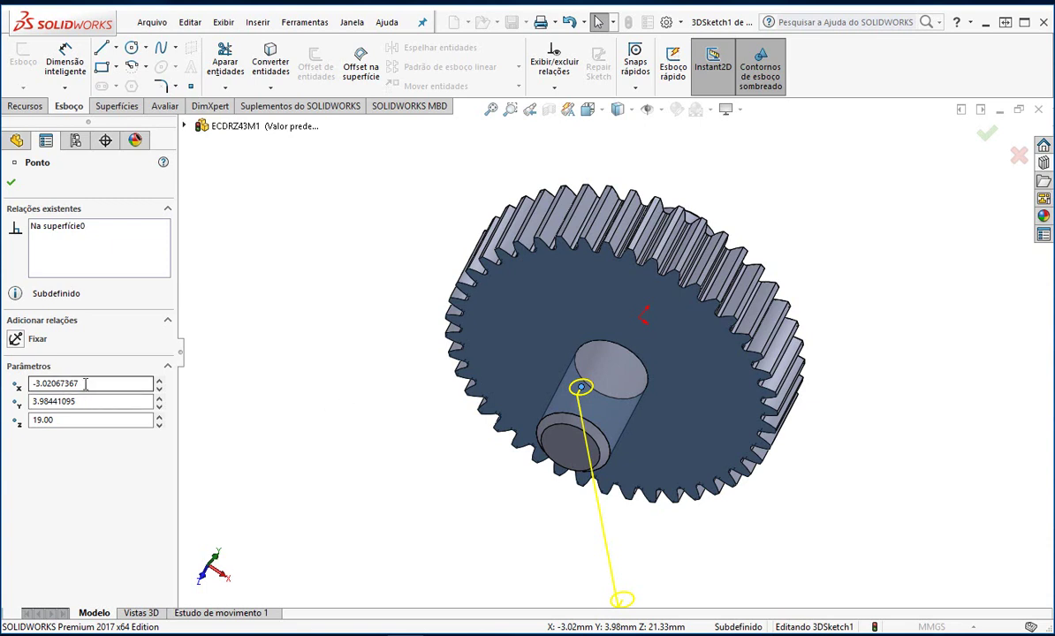
{"action": "left_click_drag", "start_coordinate": [78, 402], "coordinate": [31, 404]}
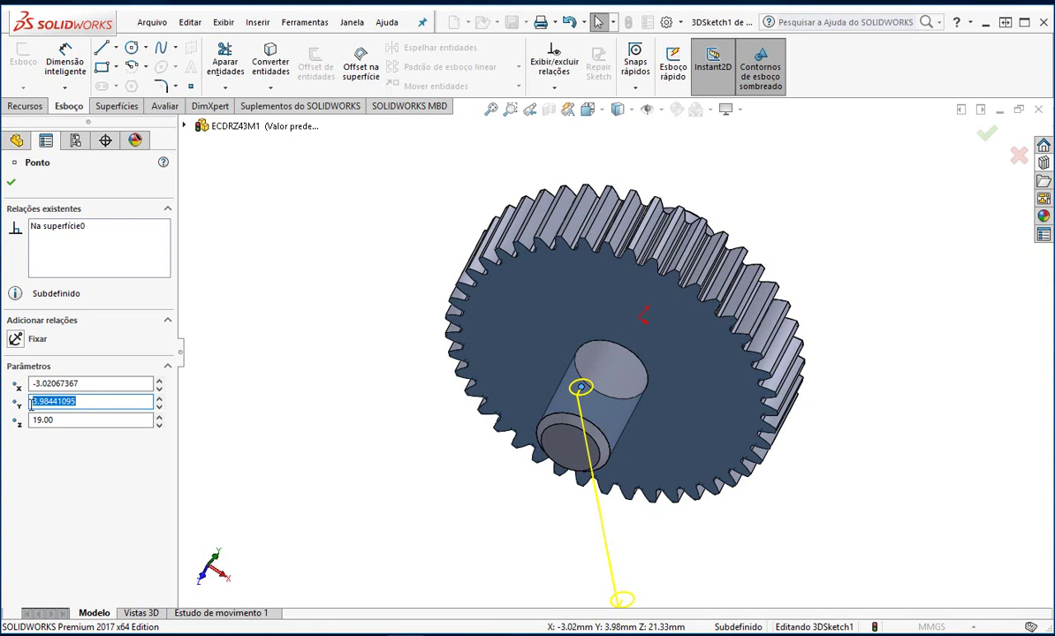
{"action": "type", "text": "5"}
{"action": "key", "text": "Return"}
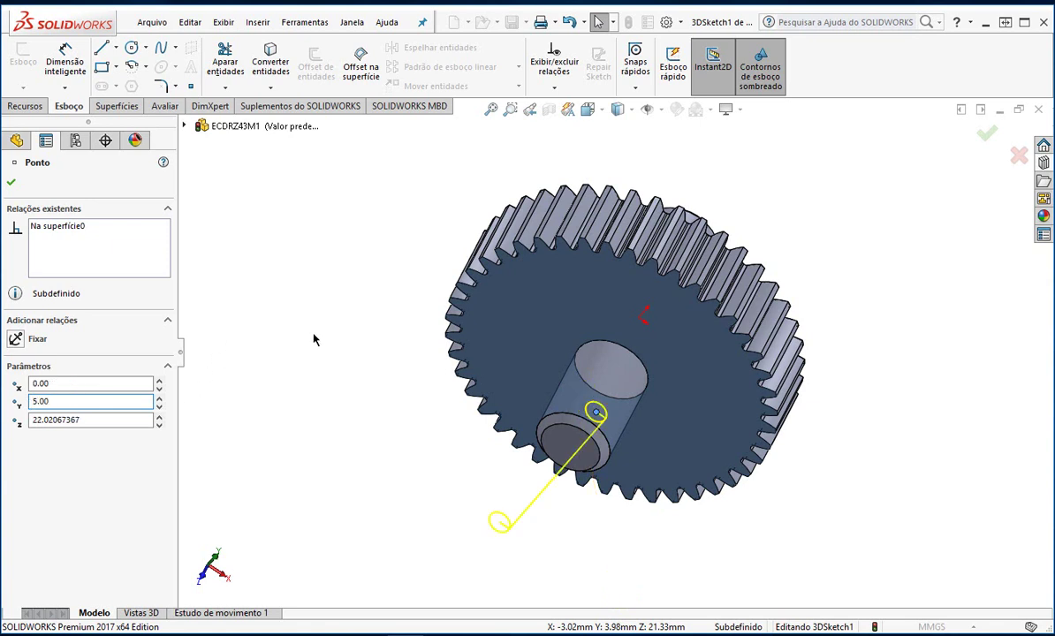
{"action": "middle_click_drag", "start_coordinate": [314, 339], "coordinate": [302, 271]}
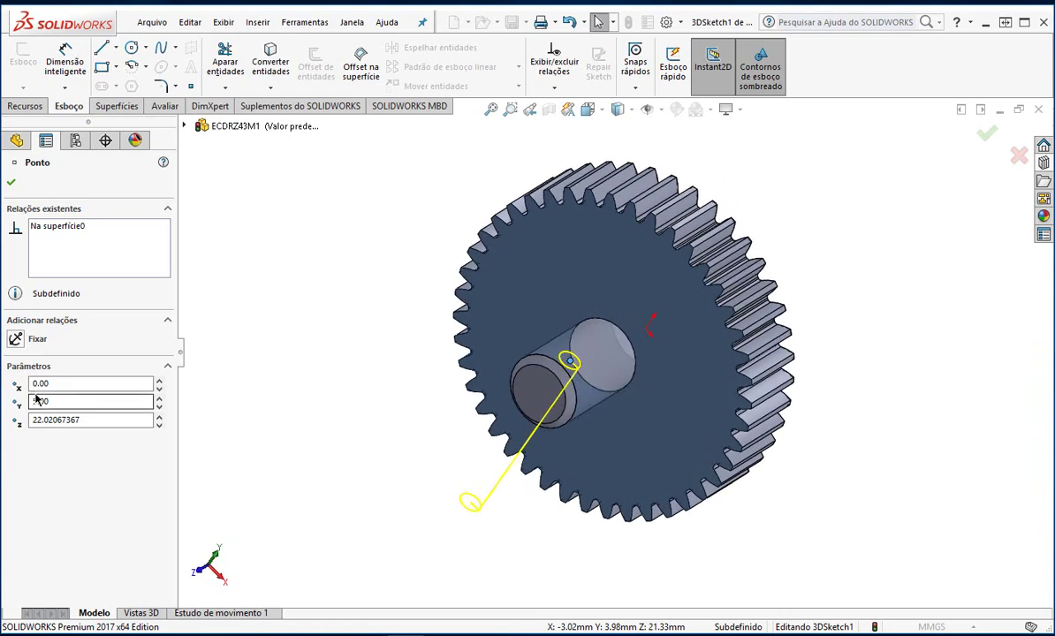
{"action": "left_click", "coordinate": [60, 384]}
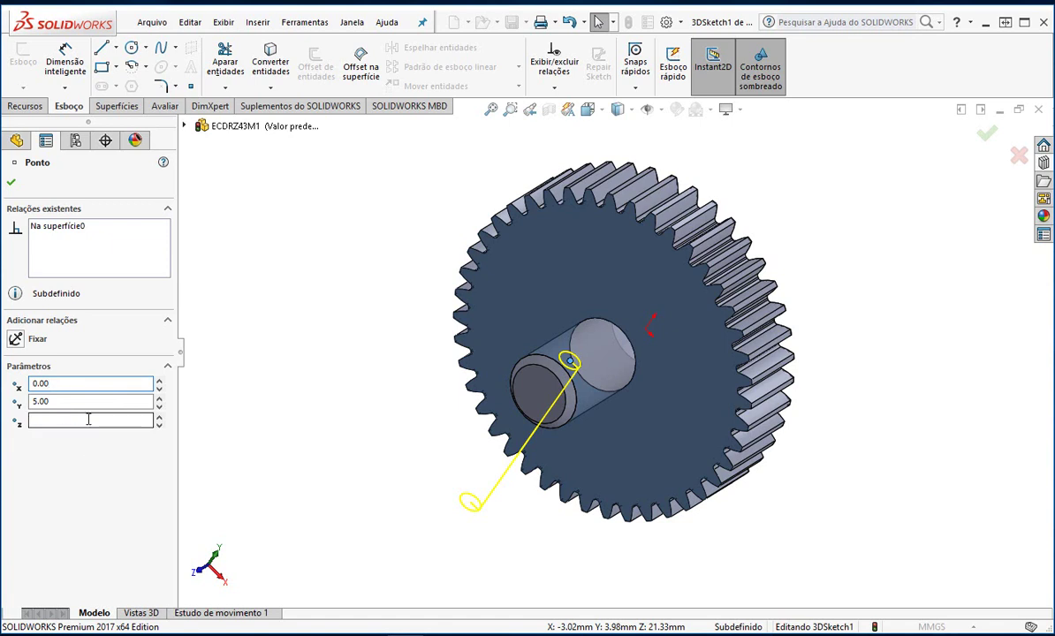
{"action": "left_click_drag", "start_coordinate": [85, 421], "coordinate": [30, 431]}
{"action": "key", "text": "BackSpace"}
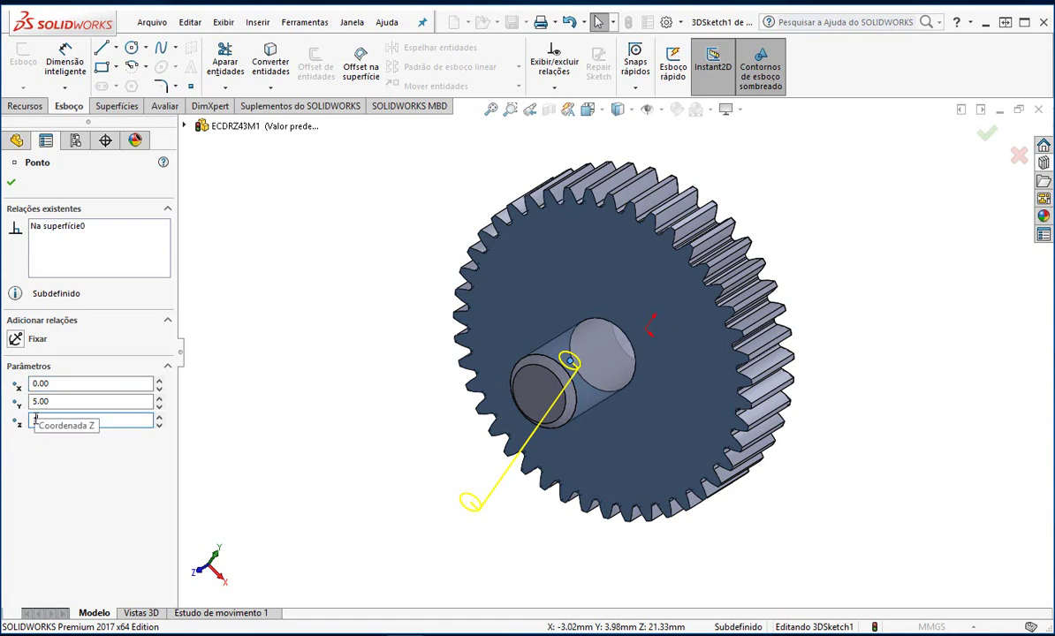
{"action": "type", "text": "19"}
{"action": "key", "text": "Return"}
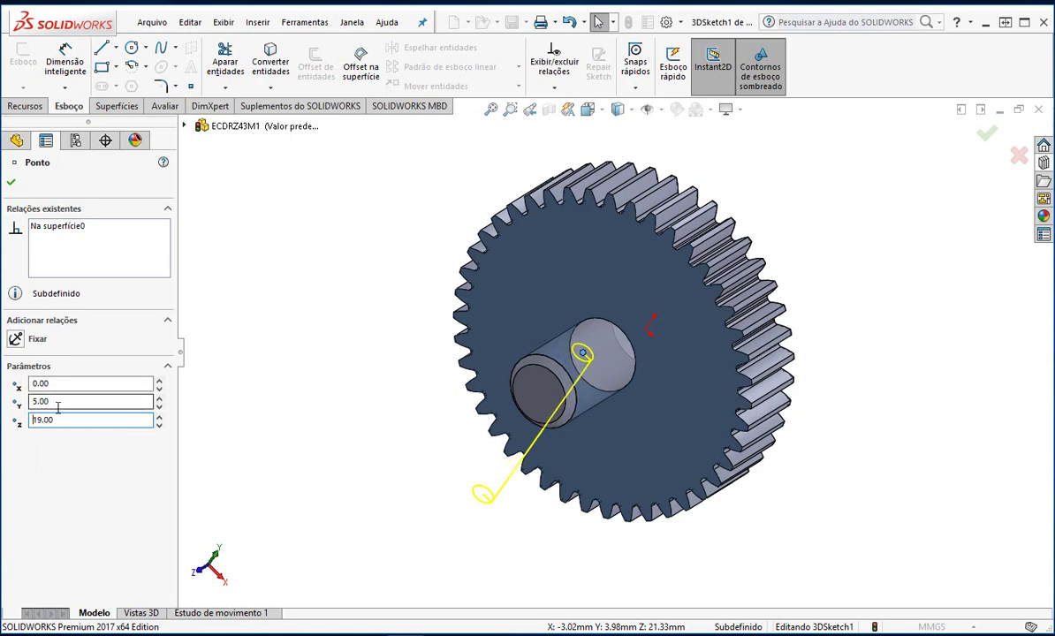
{"action": "middle_click_drag", "start_coordinate": [379, 365], "coordinate": [341, 358]}
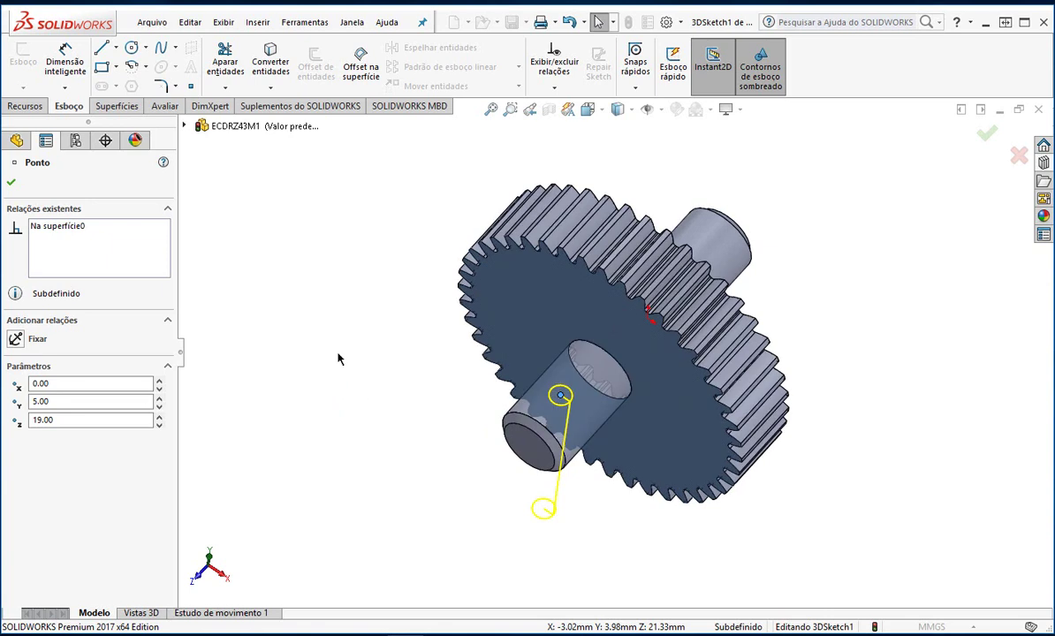
Confirm the point and create the Ø3.0 radial hole through the hub.
{"action": "left_click", "coordinate": [13, 185]}
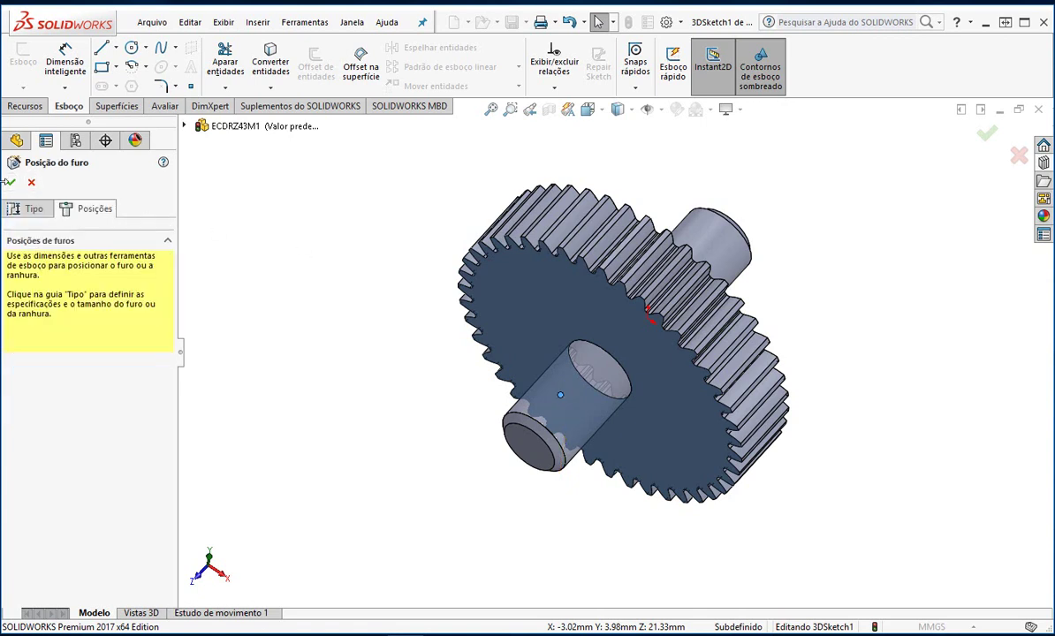
{"action": "left_click", "coordinate": [10, 185]}
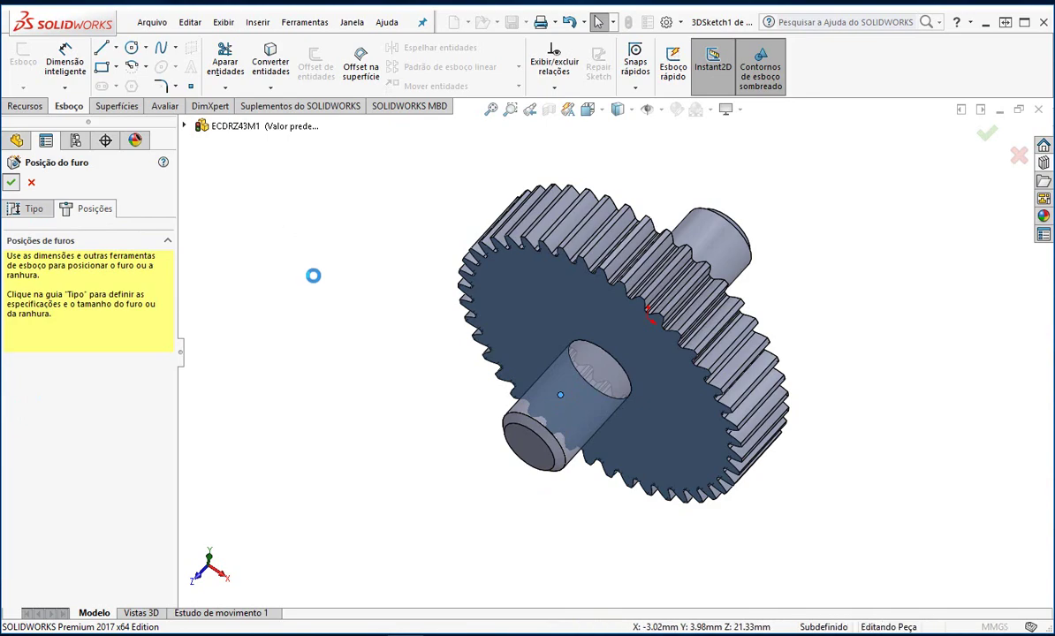
{"action": "mouse_move", "coordinate": [312, 276]}
{"action": "middle_mouse_down"}
{"action": "mouse_move", "coordinate": [383, 207]}
{"action": "mouse_move", "coordinate": [272, 199]}
{"action": "mouse_move", "coordinate": [314, 107]}
{"action": "mouse_move", "coordinate": [309, 153]}
{"action": "middle_mouse_up"}
{"action": "left_click", "coordinate": [292, 240]}
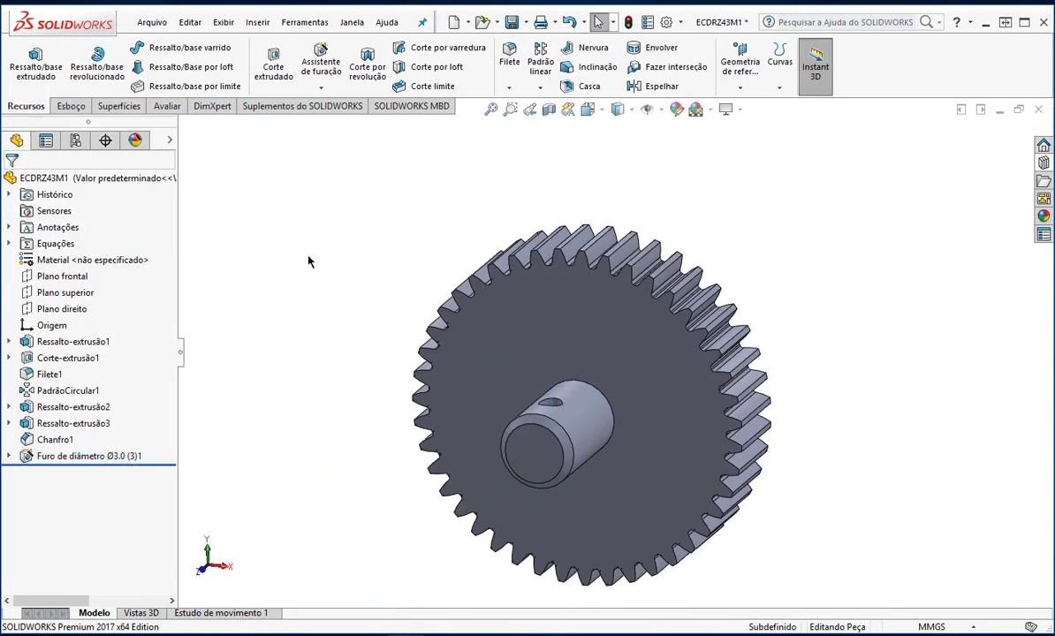
Show the gear in isometric view and save the ECDRZ43M1 part.
{"action": "scroll", "coordinate": [309, 261], "scroll_direction": "down", "scroll_amount": 3}
{"action": "scroll", "coordinate": [319, 247], "scroll_direction": "up", "scroll_amount": 3}
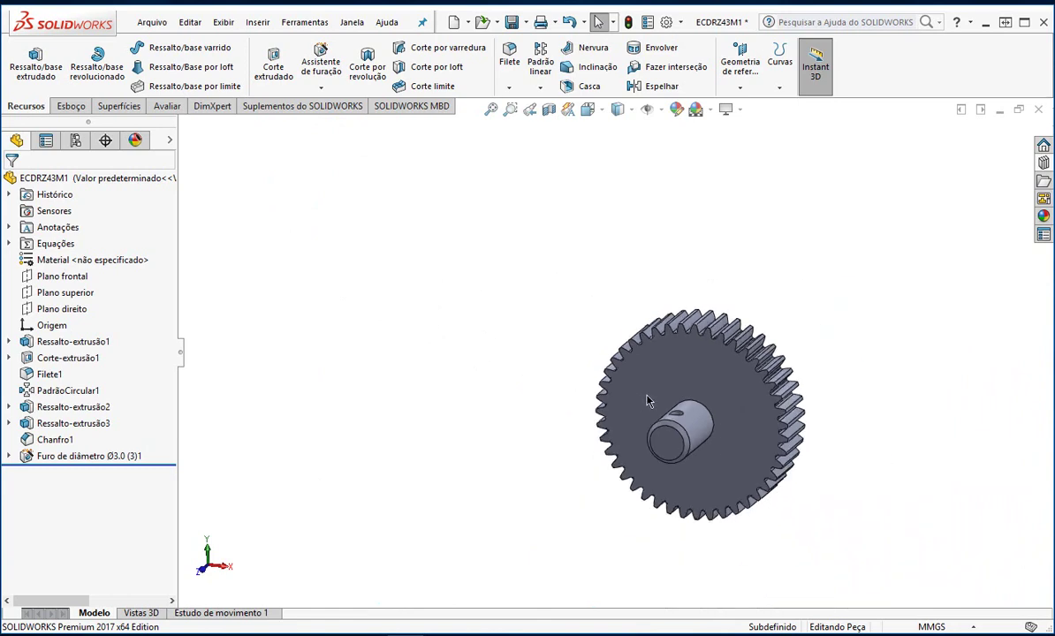
{"action": "key", "text": "f"}
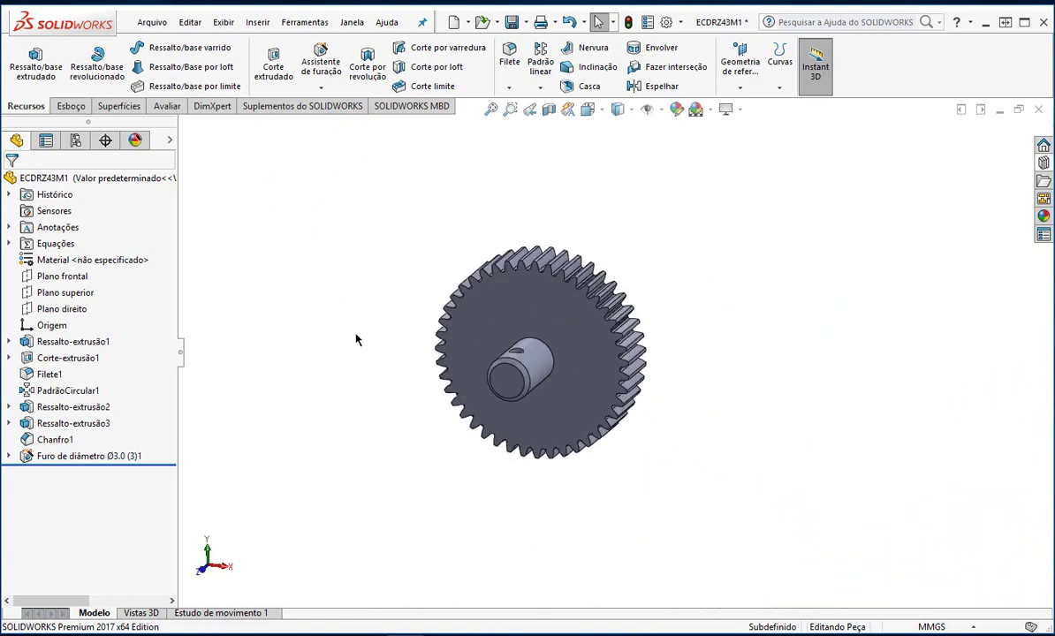
{"action": "middle_click_drag", "start_coordinate": [356, 335], "coordinate": [298, 358]}
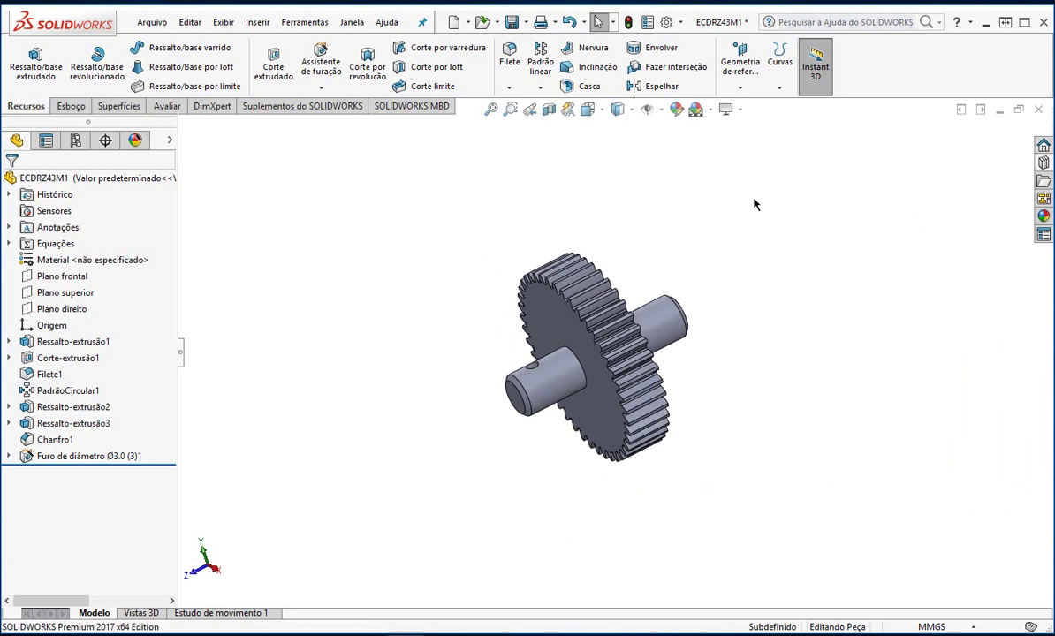
{"action": "key", "text": "ctrl+7"}
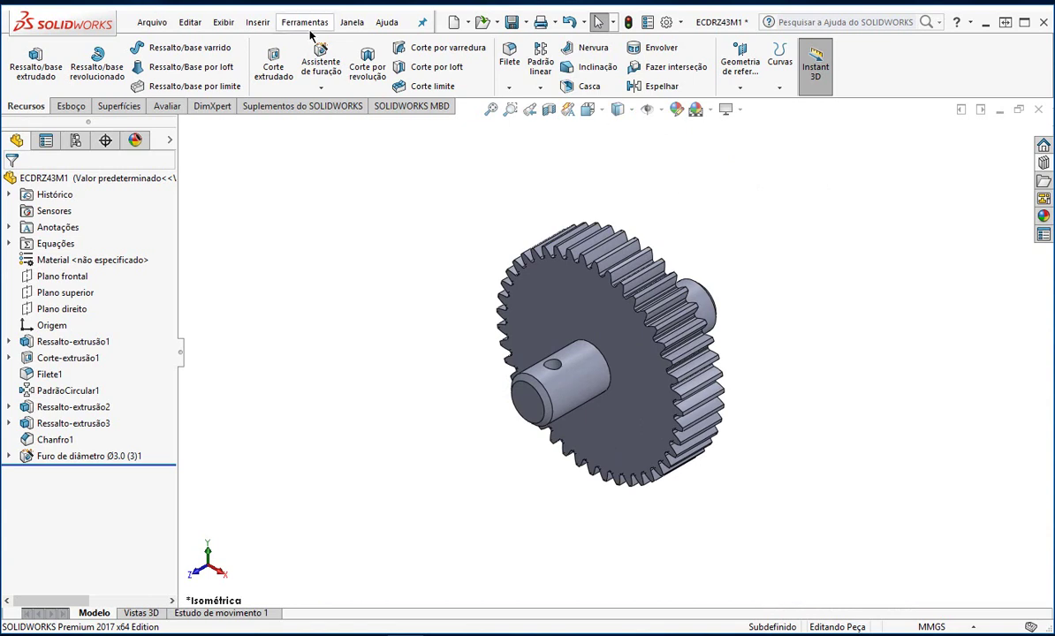
{"action": "left_click", "coordinate": [511, 22]}
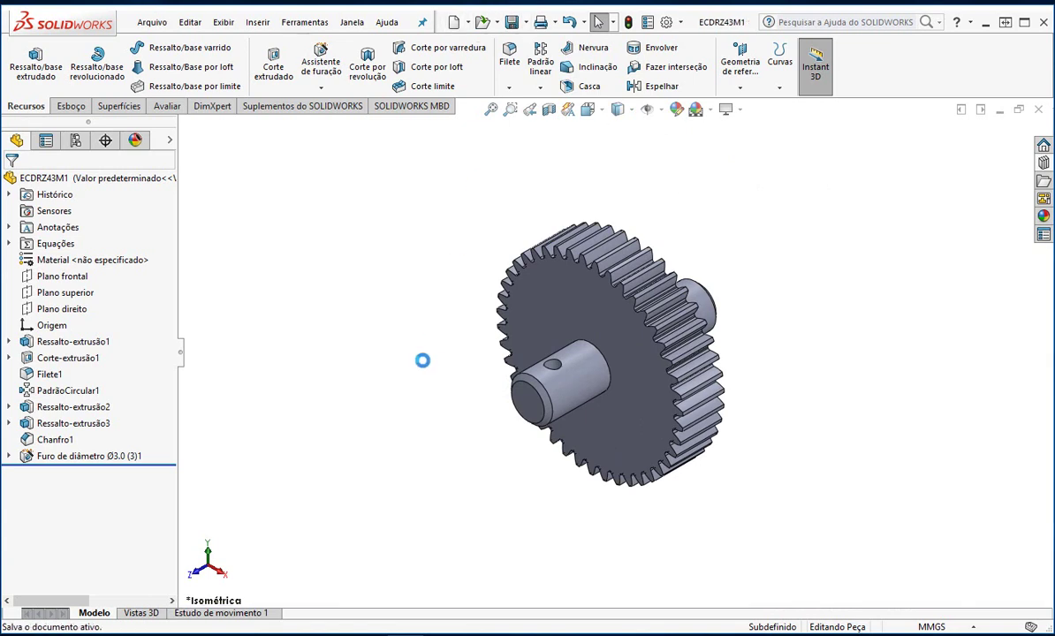